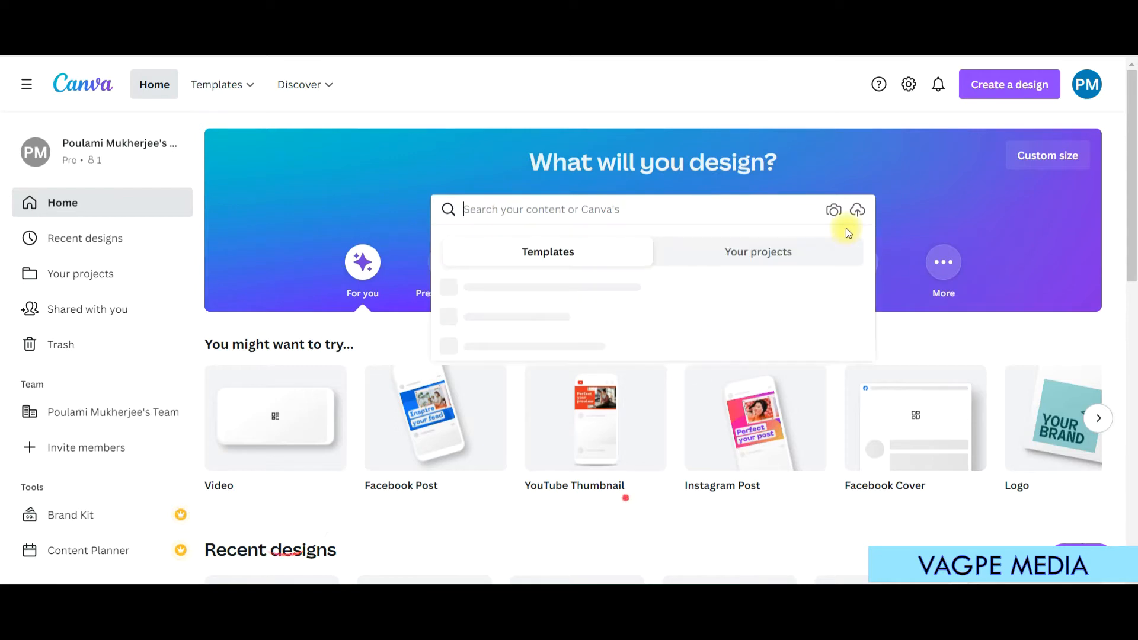
# Search the templates for "youtub e banner" and open the pink and purple gradient vlogger channel art with the dark city skyline
pyautogui.write('youtub e banner')
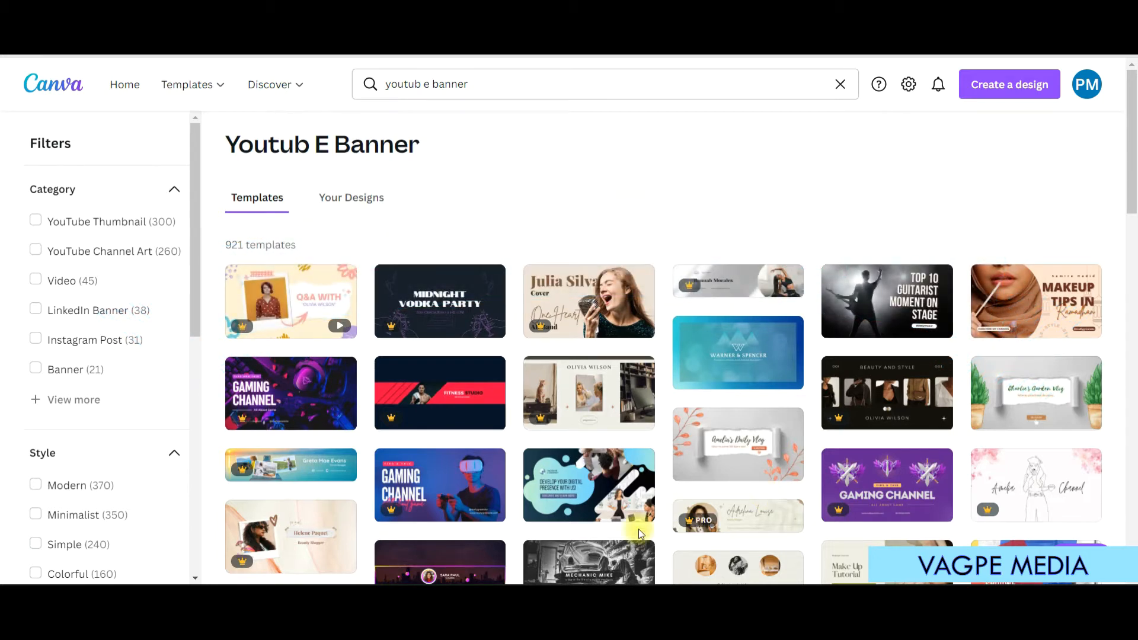
pyautogui.scroll(-1, 517, 513)
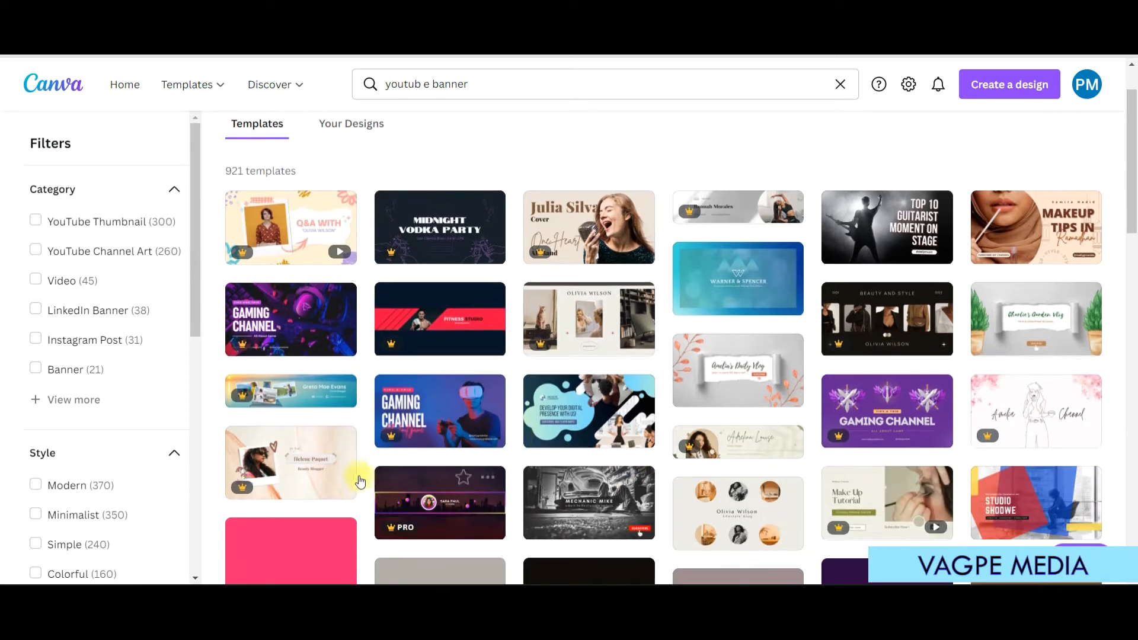
pyautogui.scroll(-3, 560, 418)
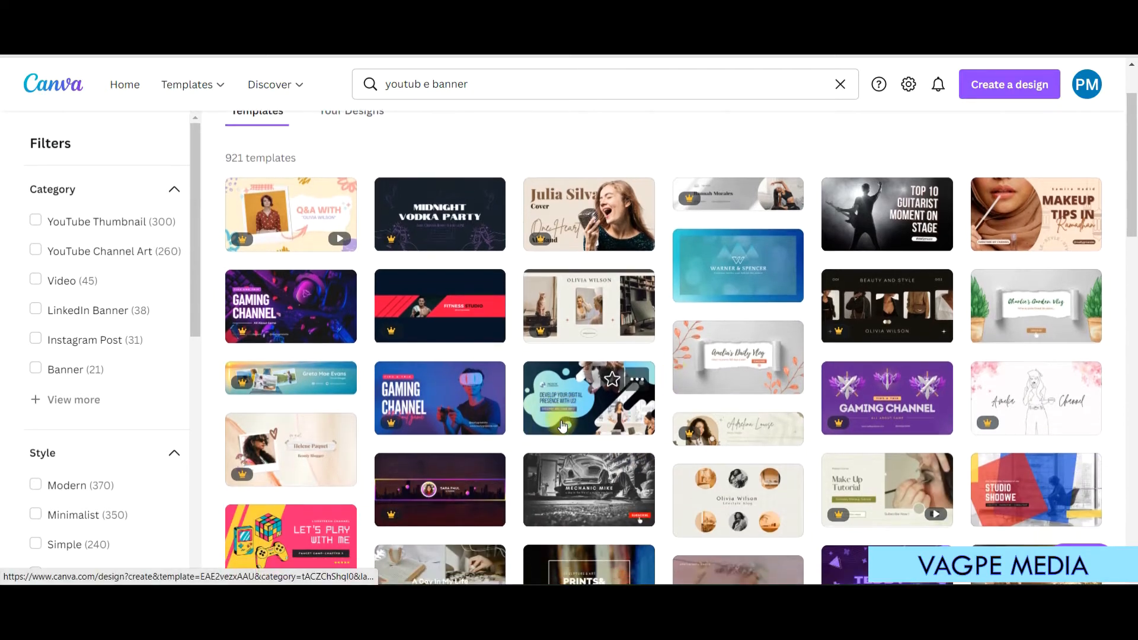
pyautogui.click(446, 295)
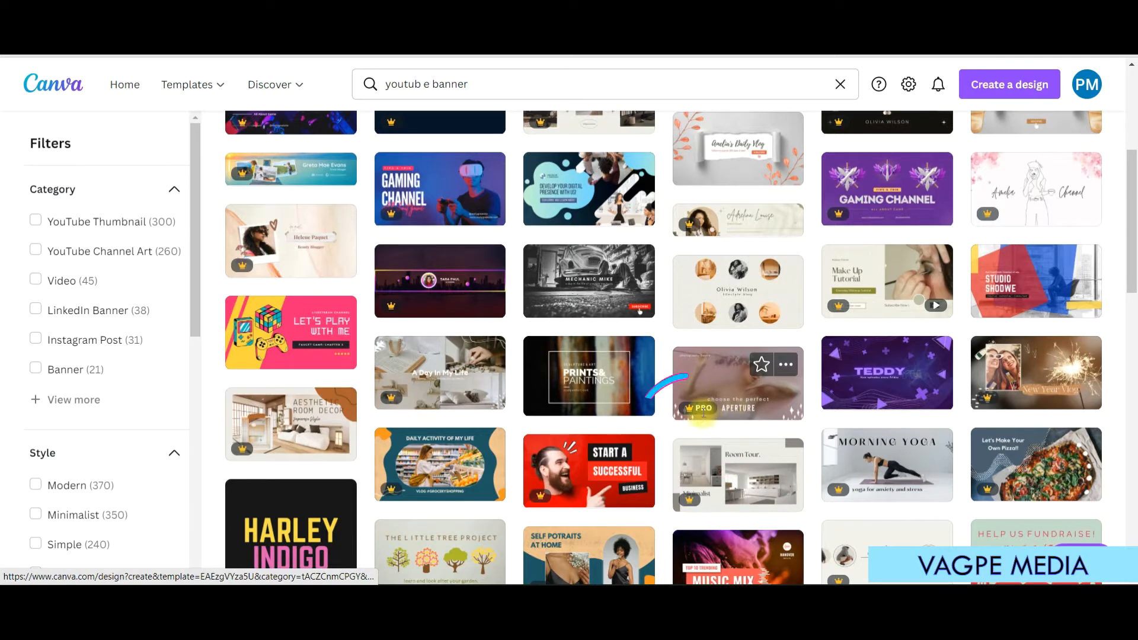
pyautogui.moveTo(690, 409)
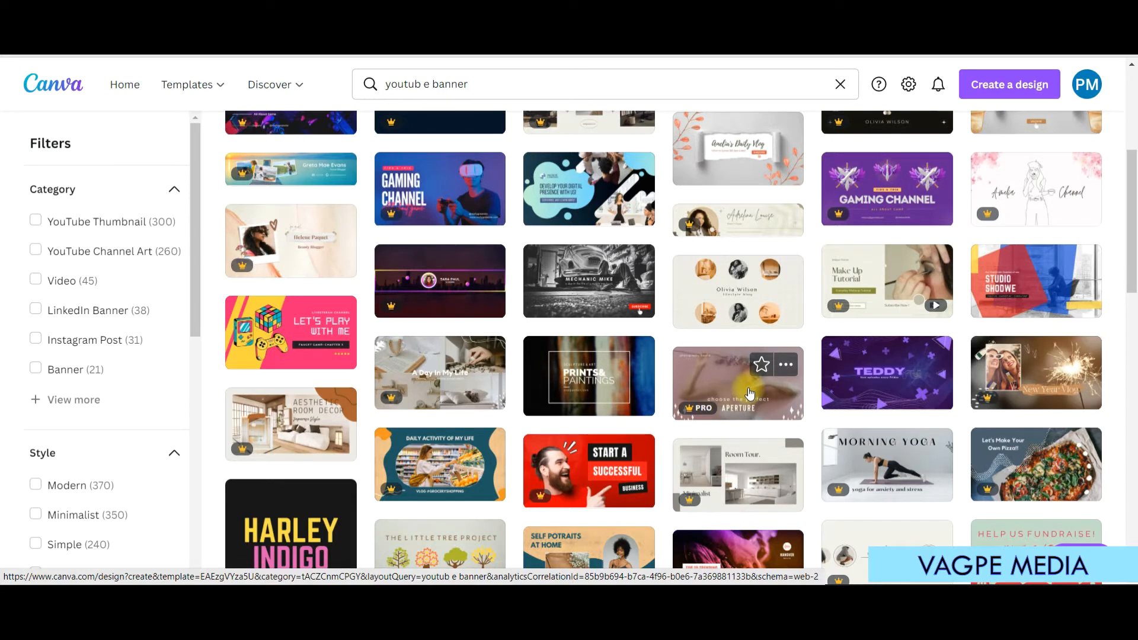
pyautogui.click(440, 281)
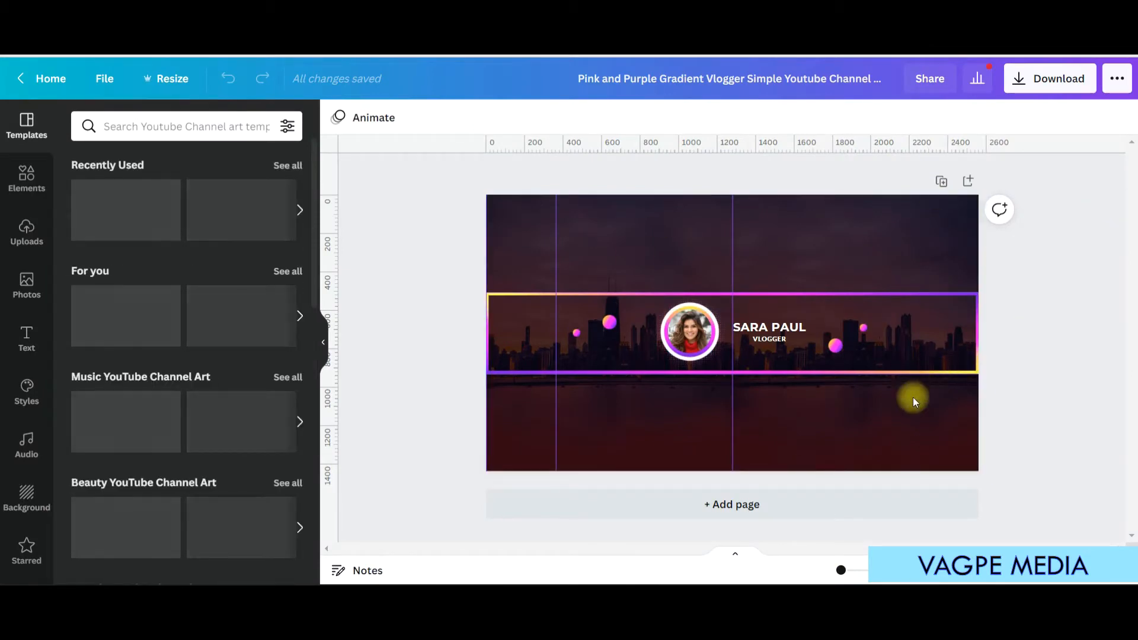
# Delete the sample portrait from the circular frame in the middle of the banner
pyautogui.click(701, 340)
pyautogui.click(684, 332)
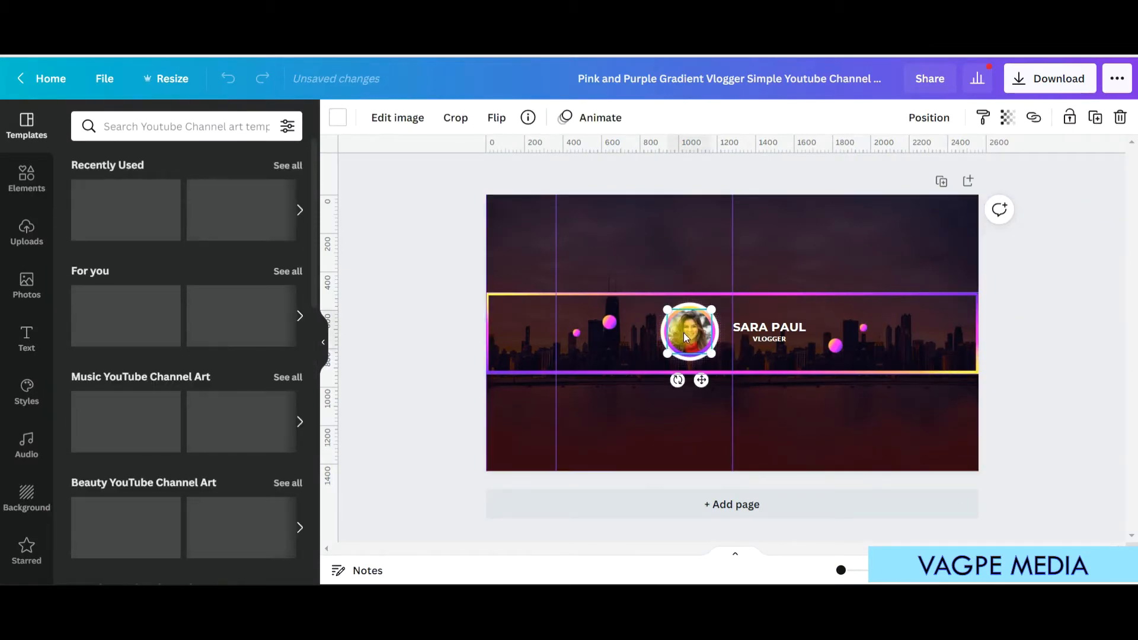
pyautogui.press('Delete')
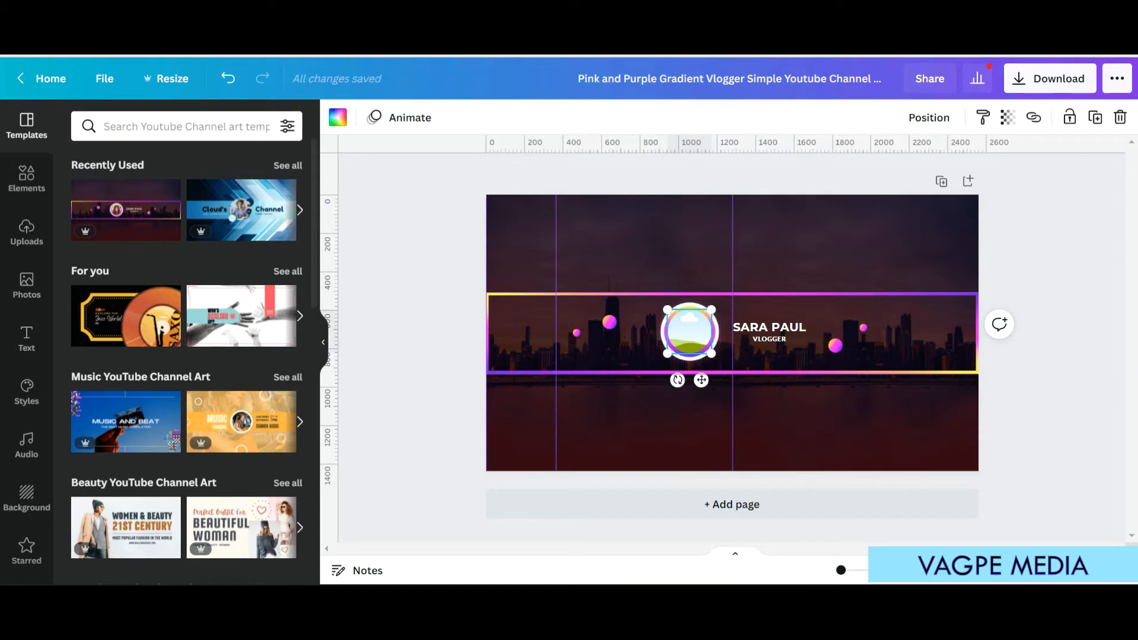
# Insert the uploaded portrait of the woman holding a glowing lamp and fit it into the banner's empty circular frame
pyautogui.click(27, 252)
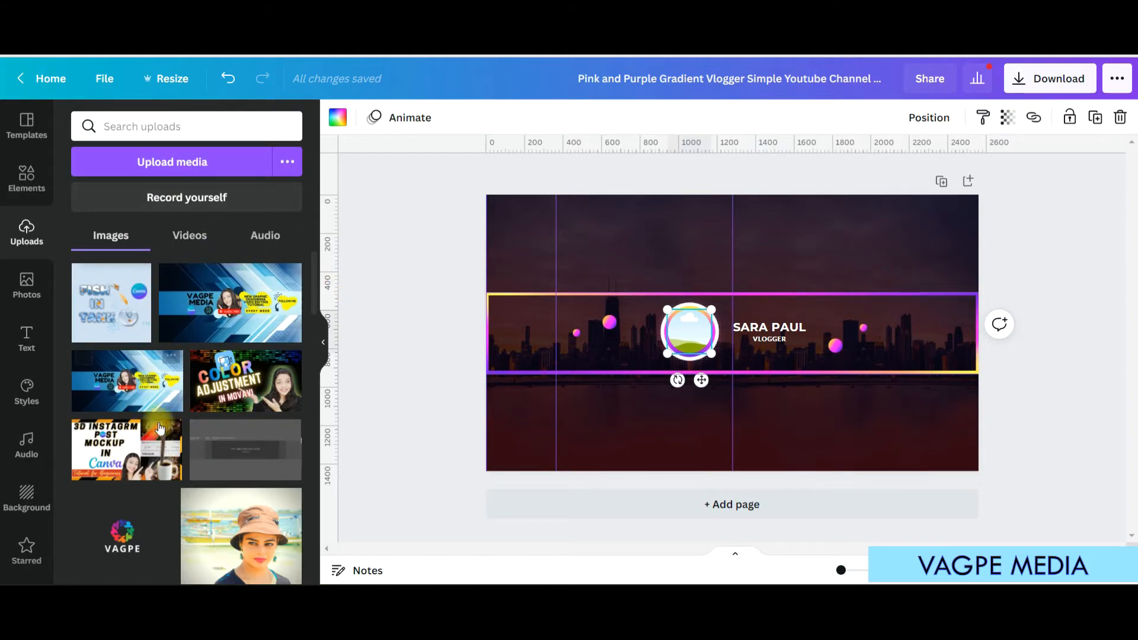
pyautogui.scroll(-4, 157, 427)
pyautogui.scroll(4, 190, 414)
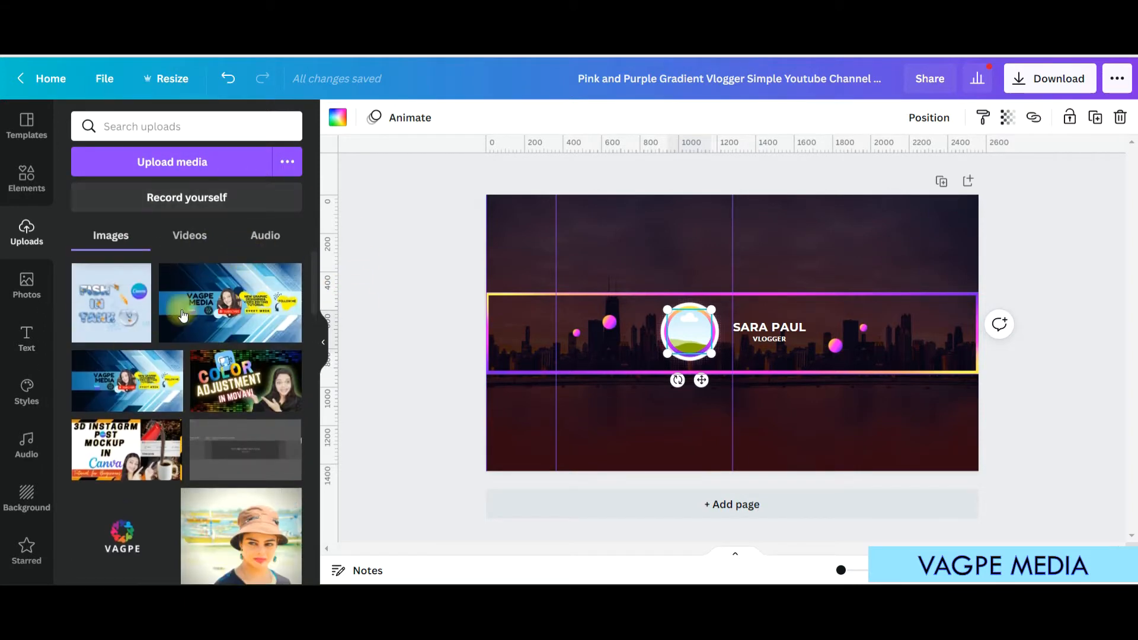
pyautogui.click(191, 170)
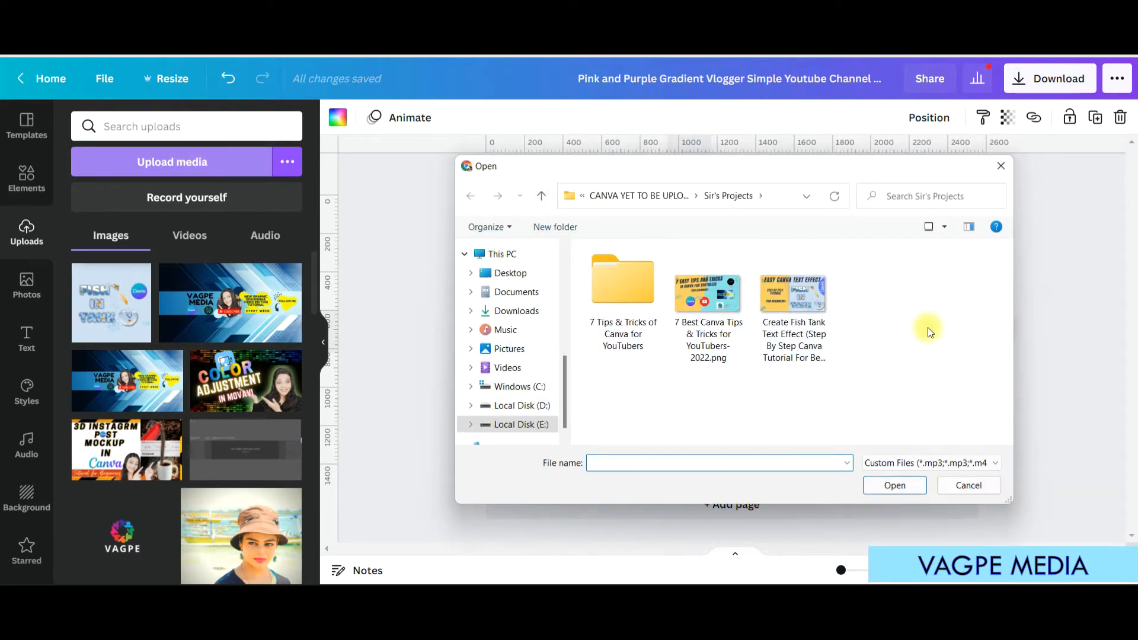
pyautogui.click(1000, 166)
pyautogui.scroll(-5, 276, 418)
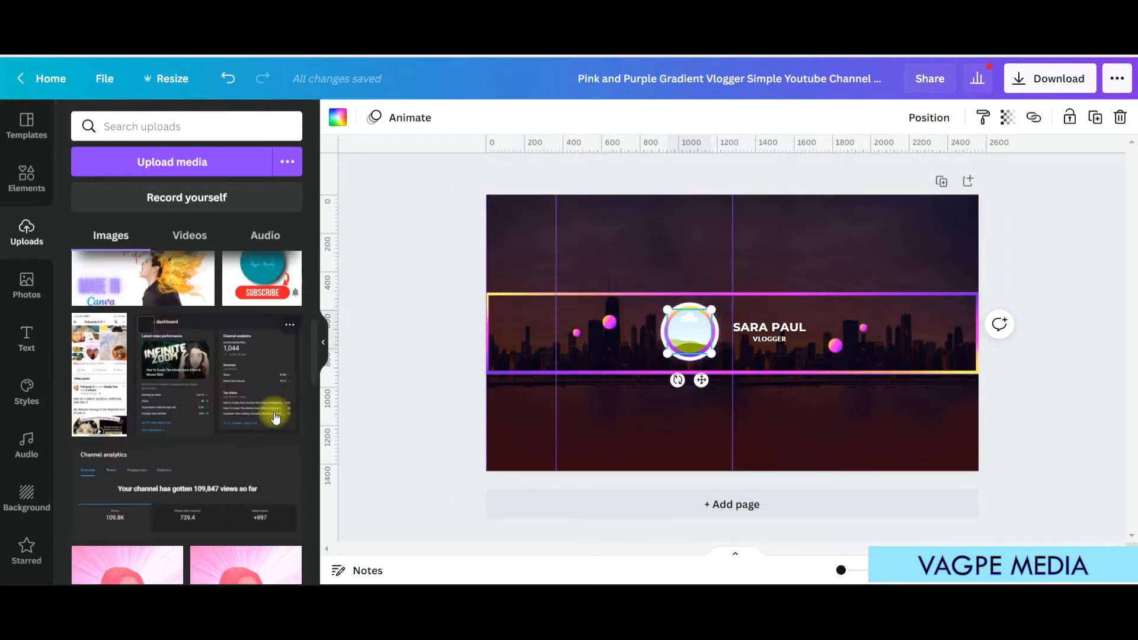
pyautogui.scroll(-5, 275, 418)
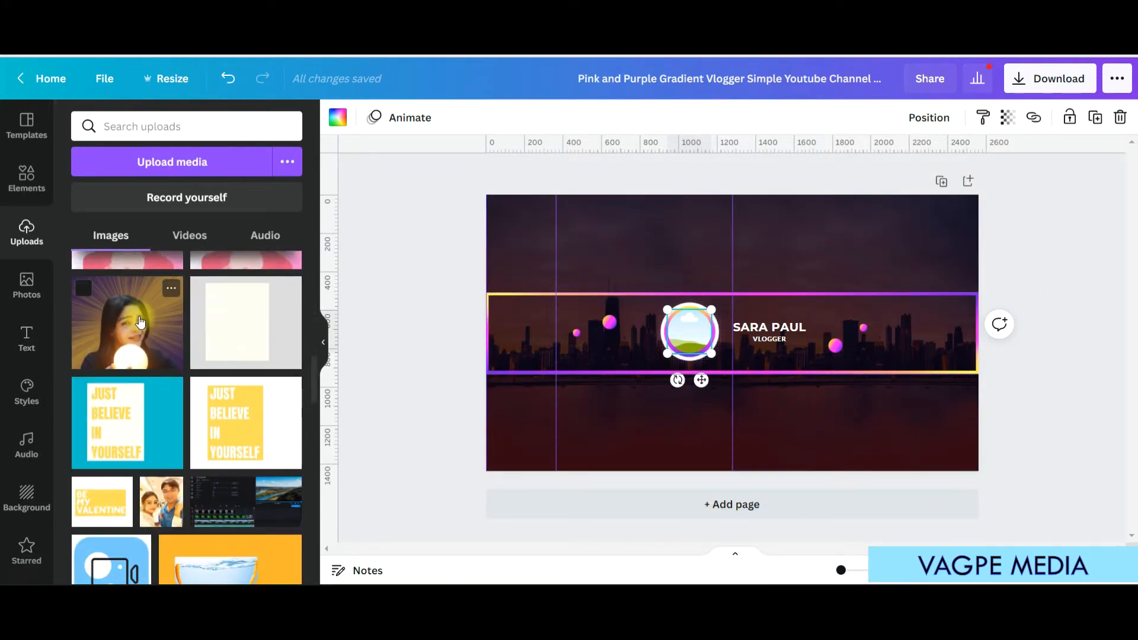
pyautogui.scroll(5, 158, 349)
pyautogui.scroll(-10, 254, 412)
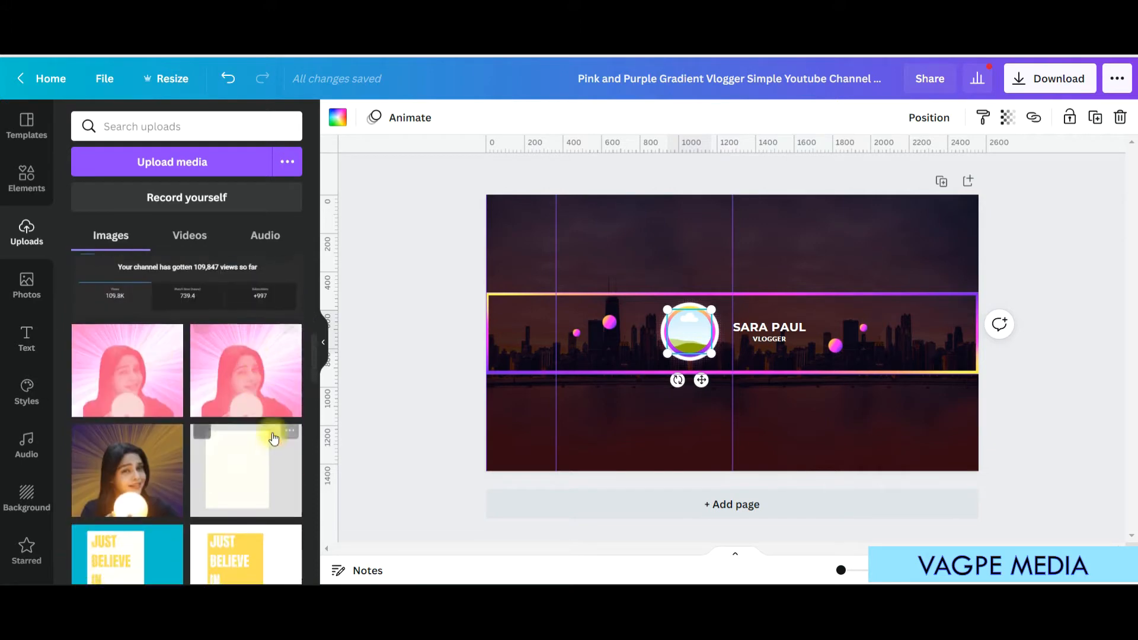
pyautogui.moveTo(259, 307); pyautogui.dragTo(652, 284)
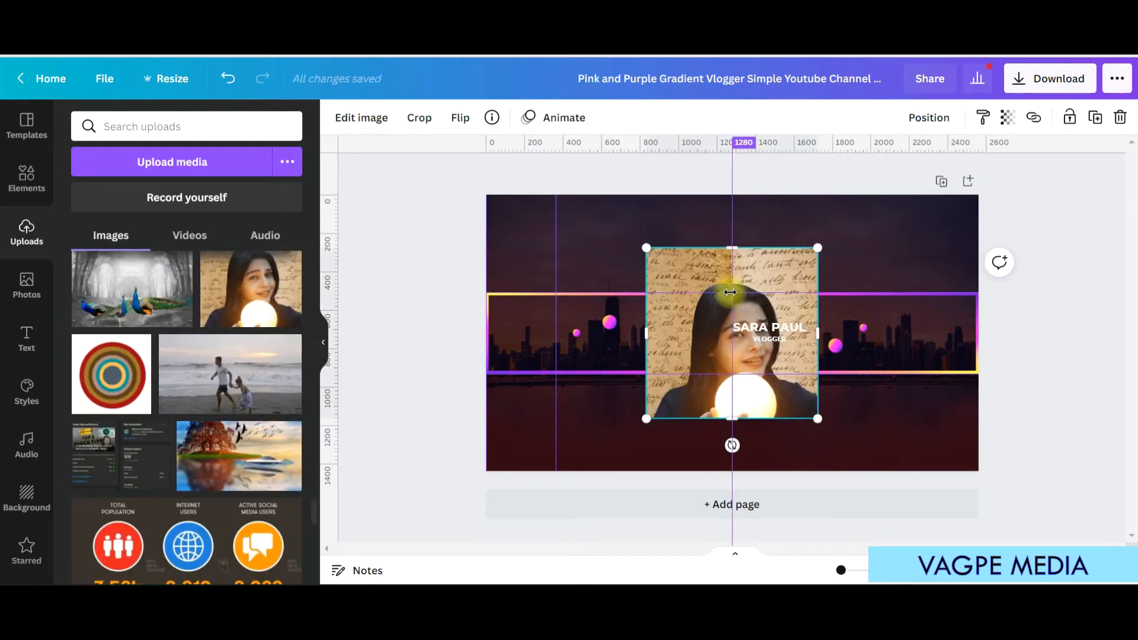
pyautogui.moveTo(755, 266); pyautogui.dragTo(711, 331)
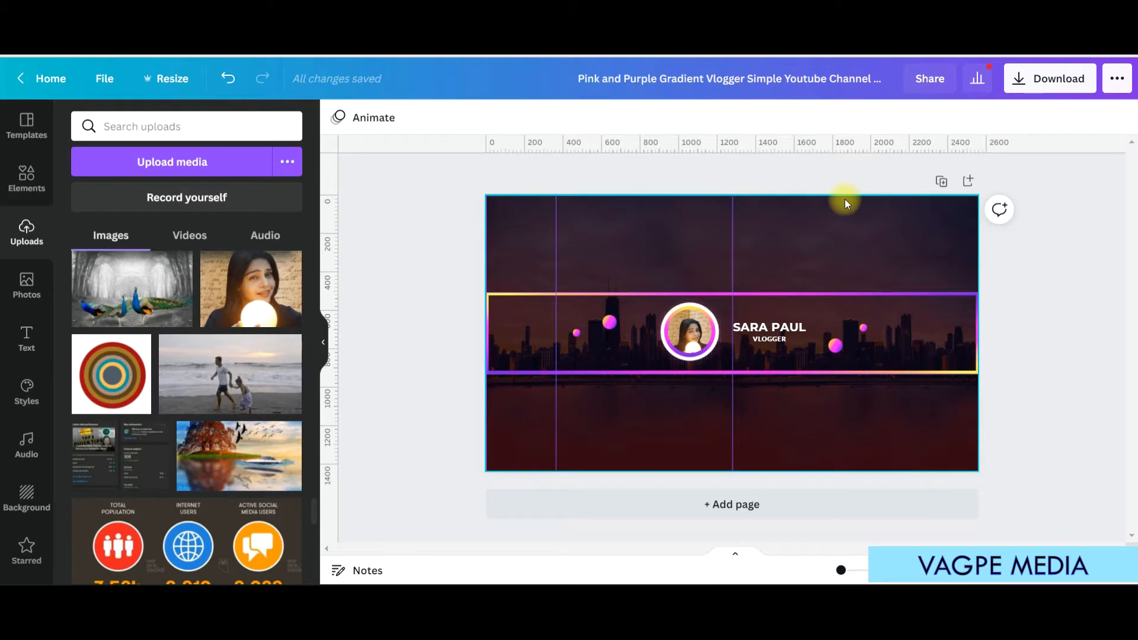
# Add a second page and set the uploaded grey channel art safe-area template as its background
pyautogui.click(759, 511)
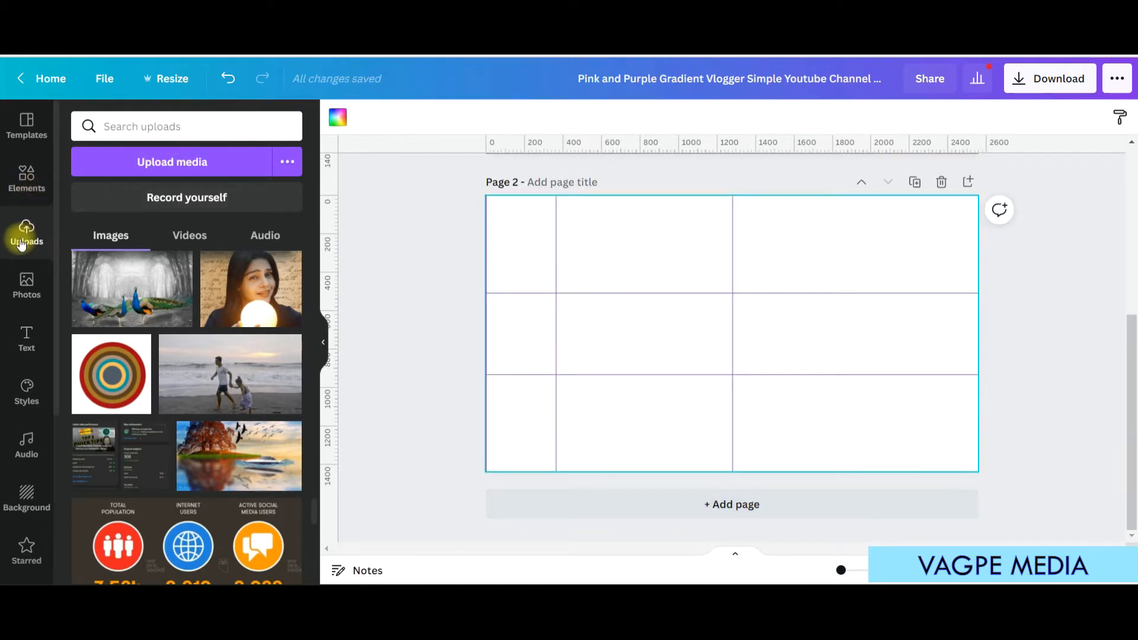
pyautogui.scroll(15, 172, 303)
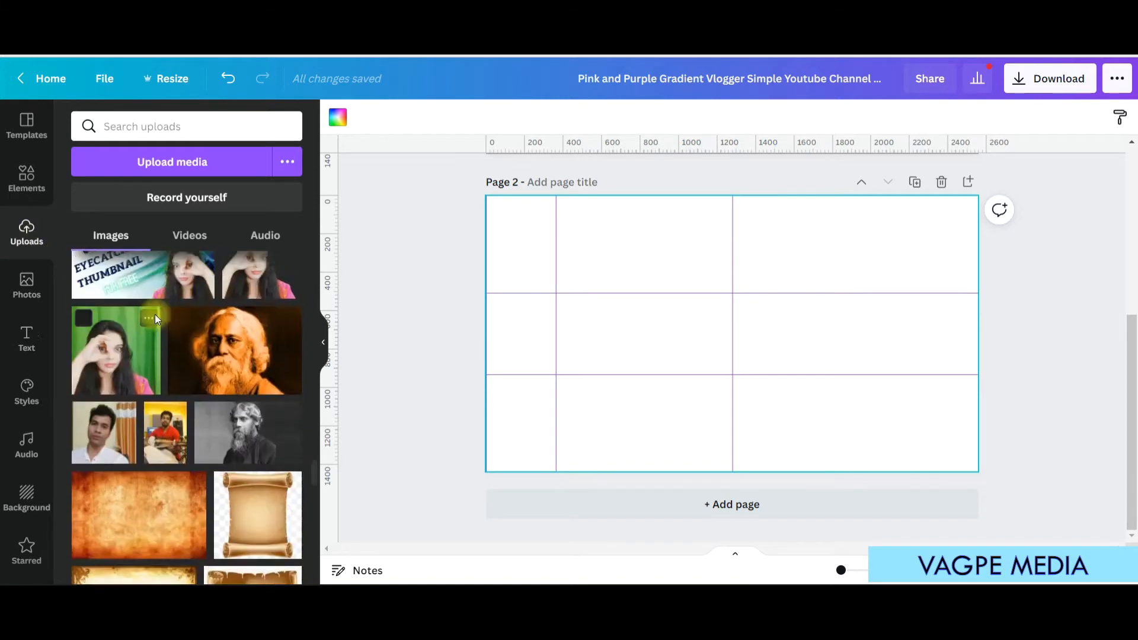
pyautogui.scroll(10, 175, 303)
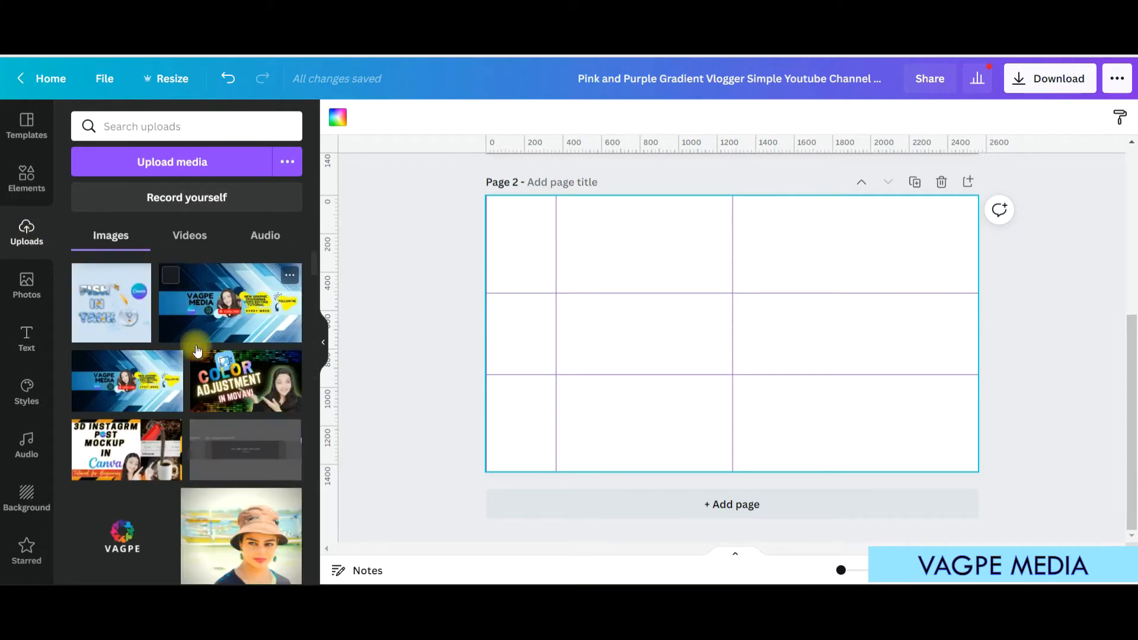
pyautogui.moveTo(261, 455); pyautogui.dragTo(734, 346)
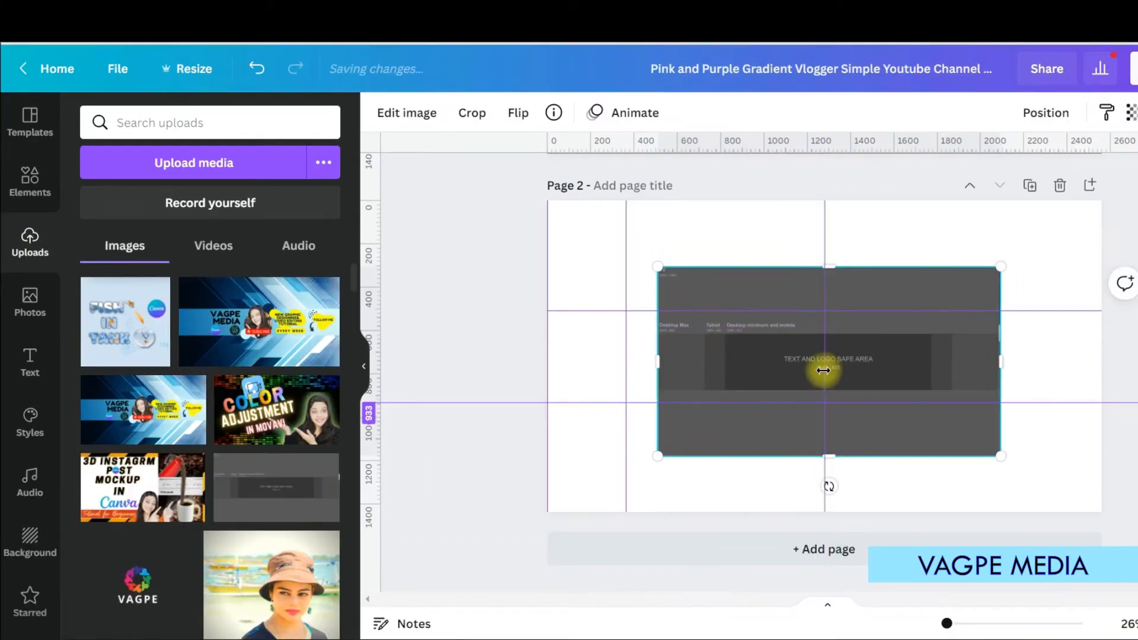
pyautogui.rightClick(863, 353)
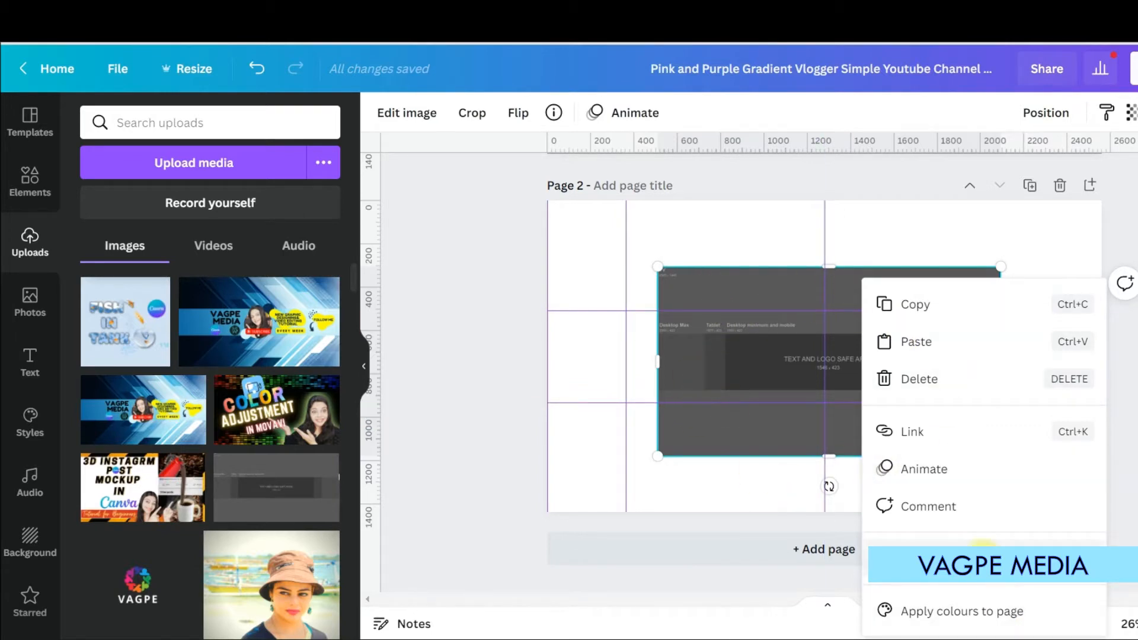
pyautogui.click(983, 557)
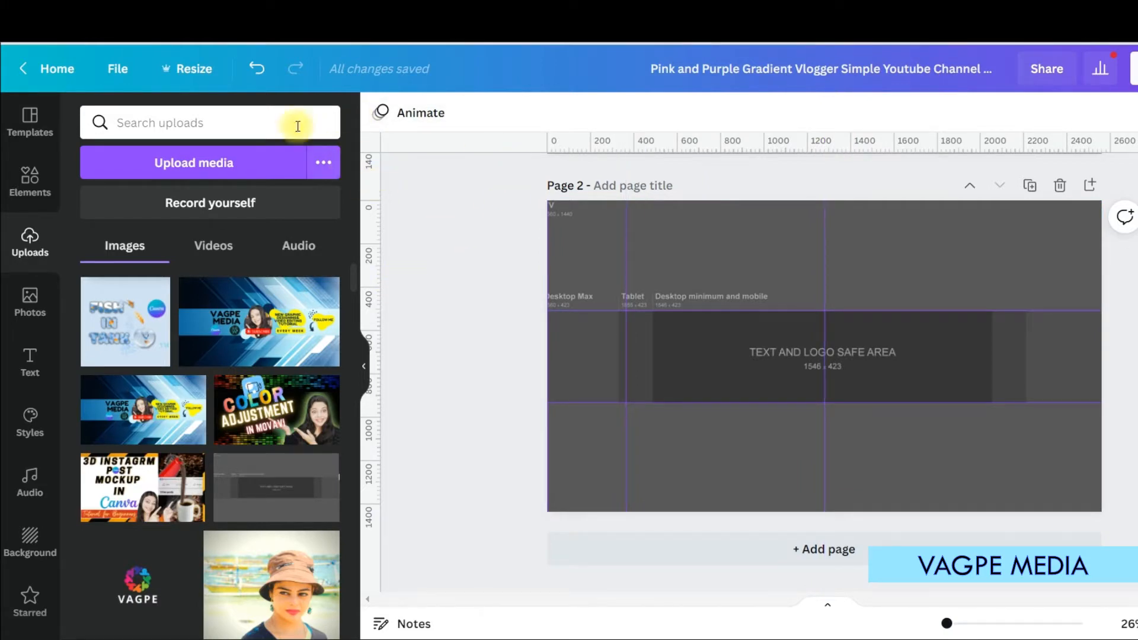
# Align vertical guides with both side edges of the tablet and text safe areas, and horizontal guides with the safe area's upper and lower edges
pyautogui.click(117, 67)
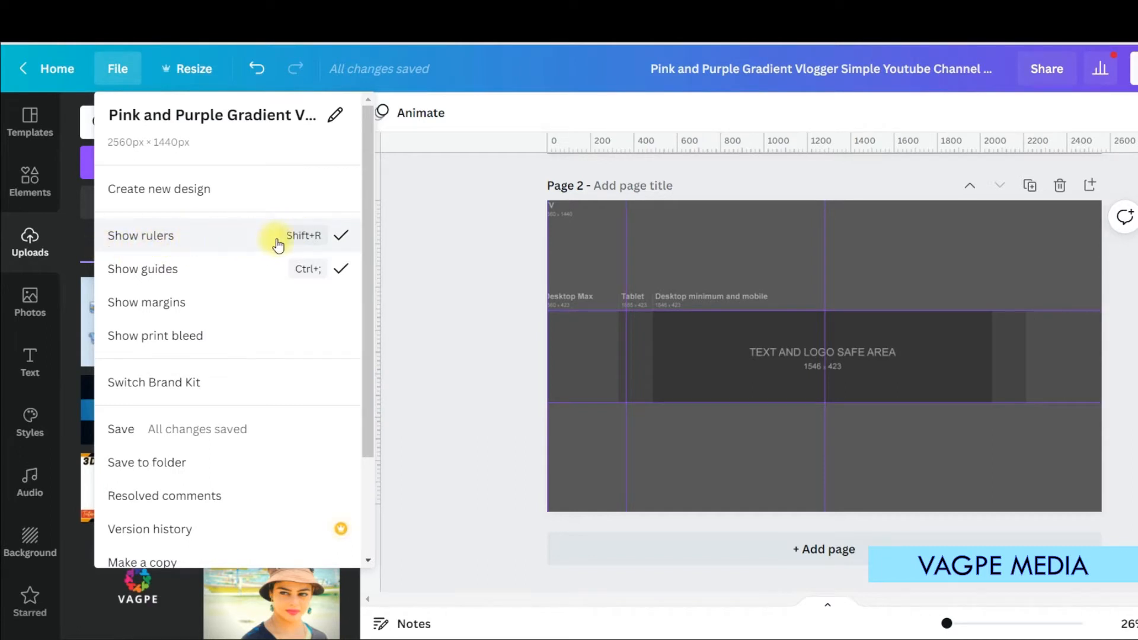
pyautogui.click(450, 237)
pyautogui.moveTo(627, 256)
pyautogui.mouseDown()
pyautogui.moveTo(642, 256)
pyautogui.moveTo(629, 256)
pyautogui.mouseUp()
pyautogui.moveTo(378, 209); pyautogui.dragTo(650, 234)
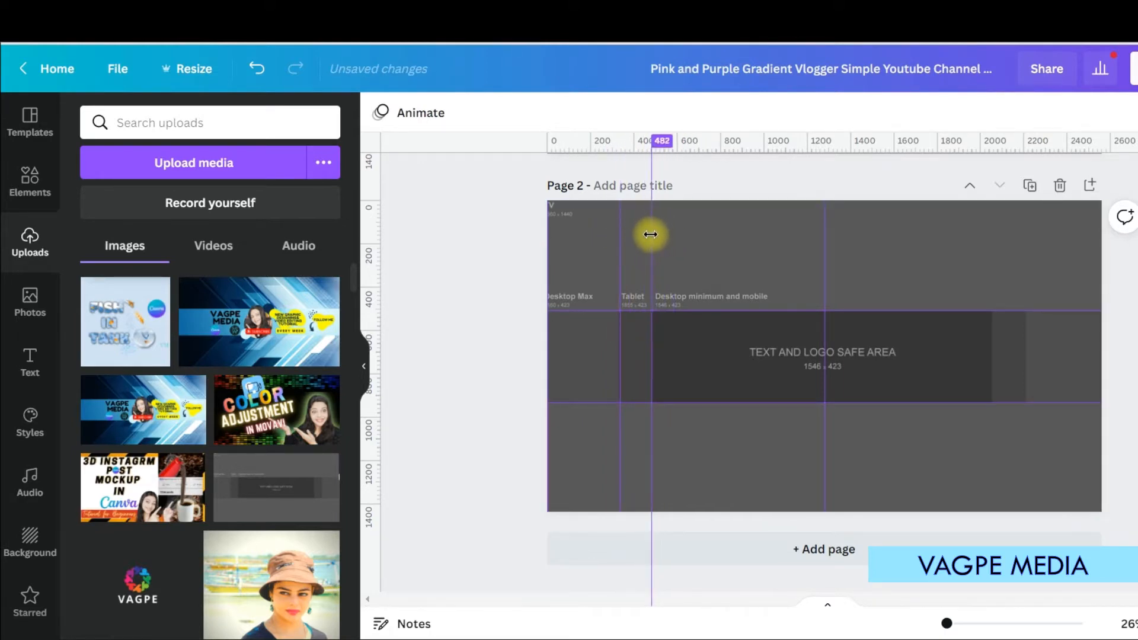
pyautogui.moveTo(821, 236); pyautogui.dragTo(987, 233)
pyautogui.moveTo(376, 255); pyautogui.dragTo(1026, 266)
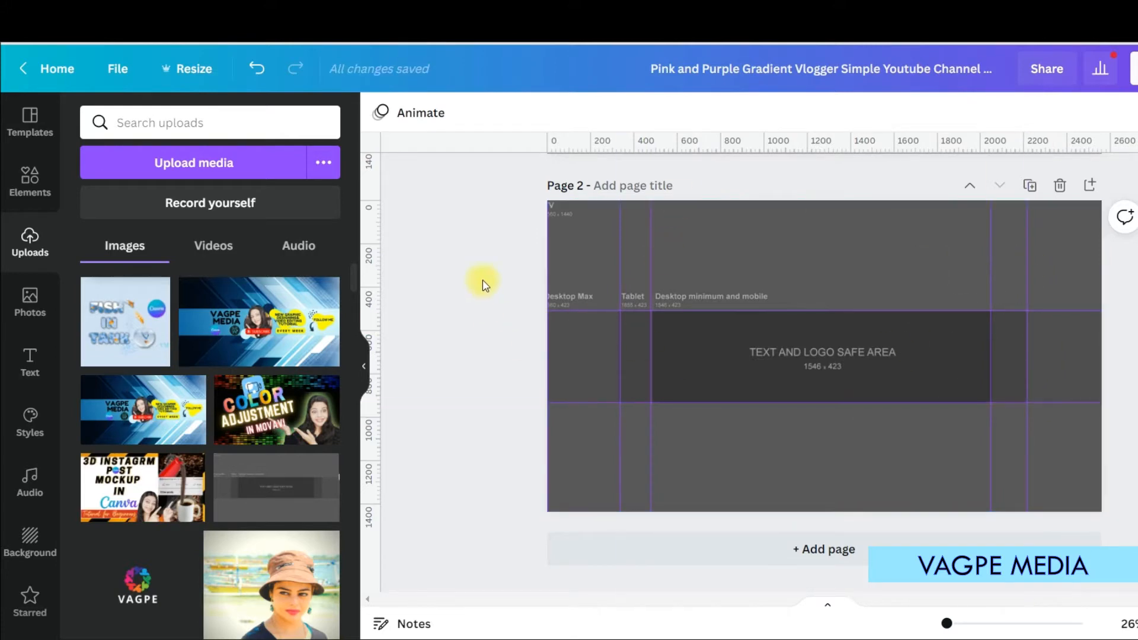
pyautogui.moveTo(400, 152); pyautogui.dragTo(398, 310)
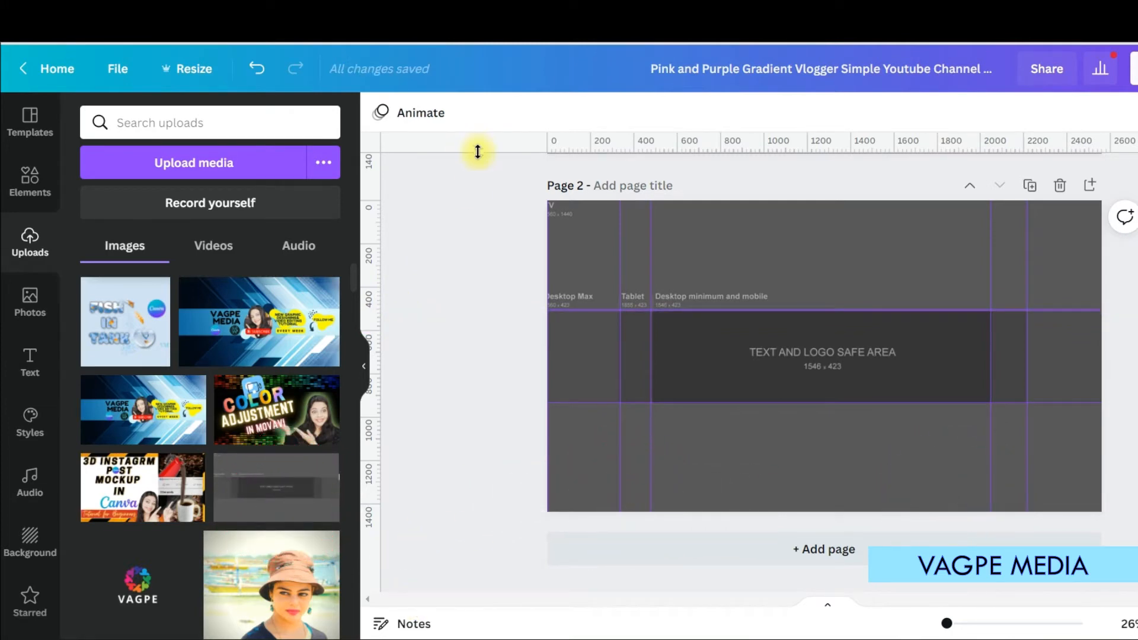
pyautogui.moveTo(483, 310); pyautogui.dragTo(503, 404)
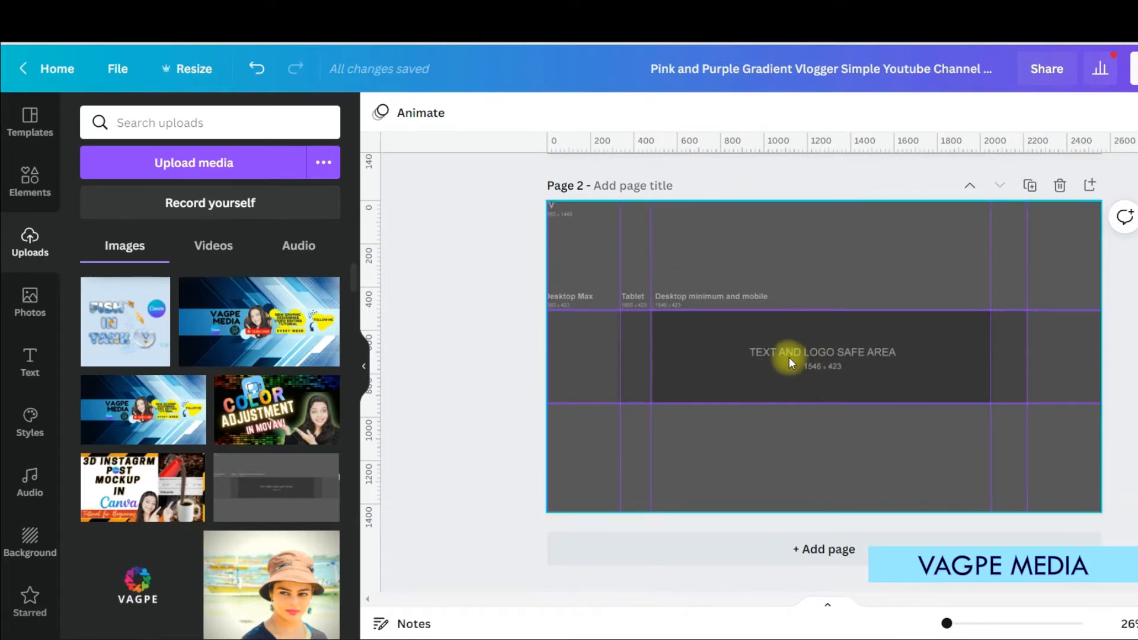
# Shift the circular ring on page 1 slightly away from the name text and realign the portrait inside it
pyautogui.scroll(5, 877, 359)
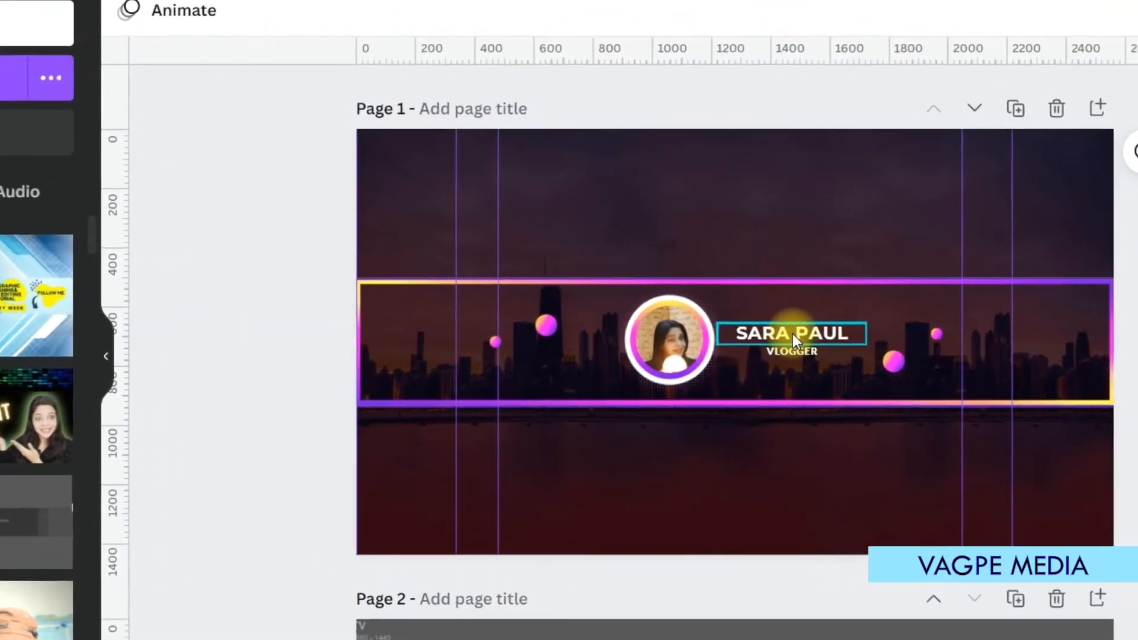
pyautogui.click(854, 349)
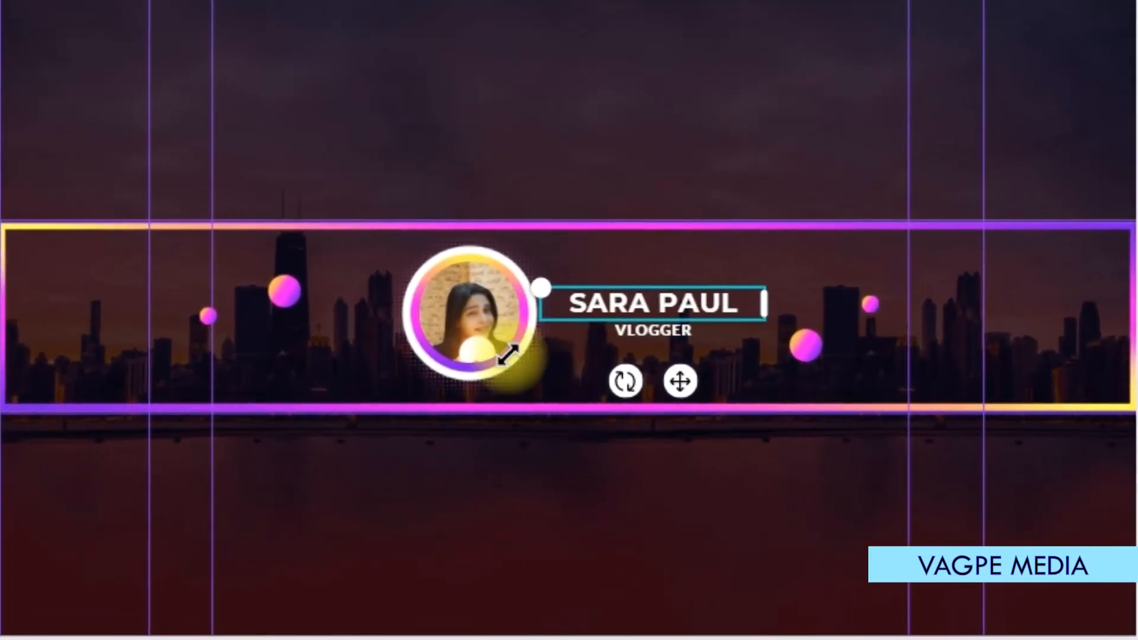
pyautogui.moveTo(577, 389); pyautogui.dragTo(512, 392)
pyautogui.click(464, 330)
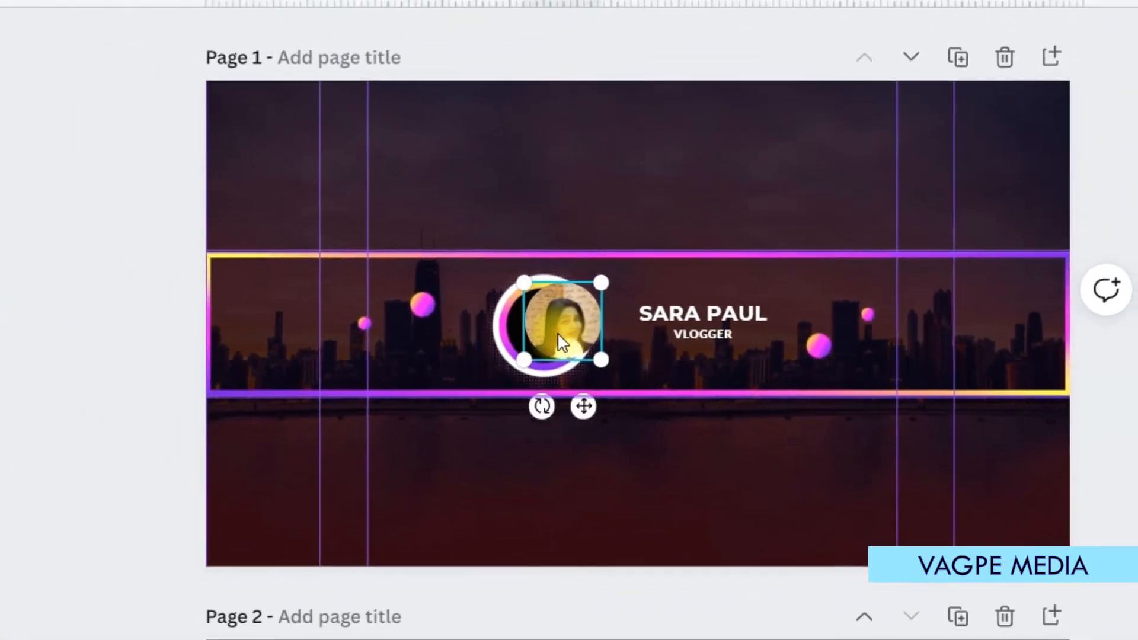
pyautogui.moveTo(563, 334); pyautogui.dragTo(550, 341)
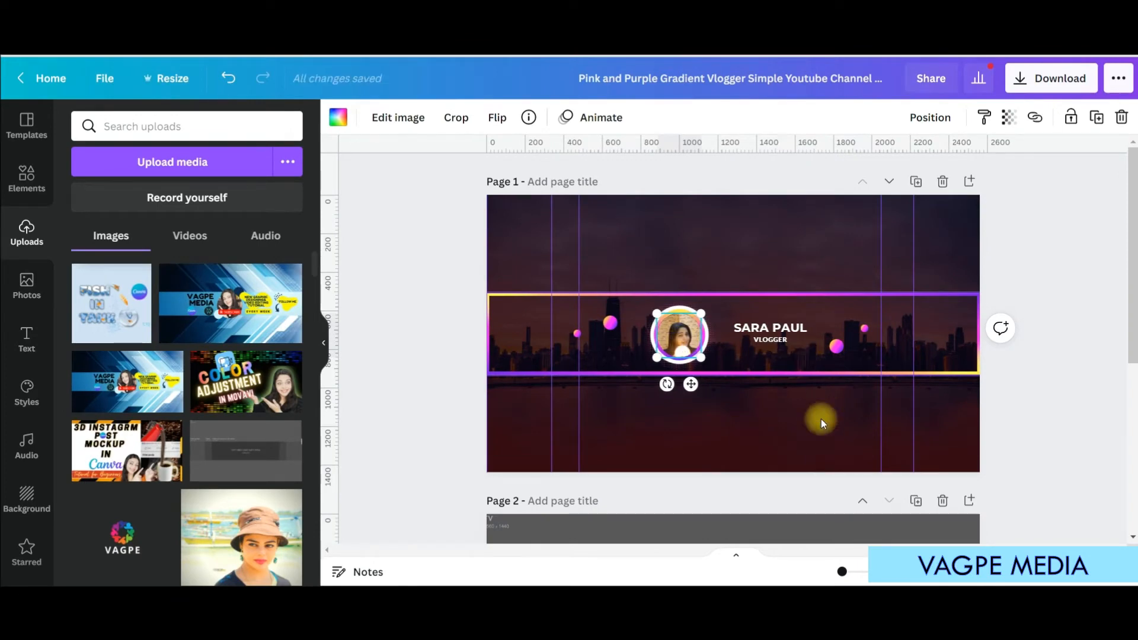
# Group the portrait with its circular ring on page 1
pyautogui.click(815, 437)
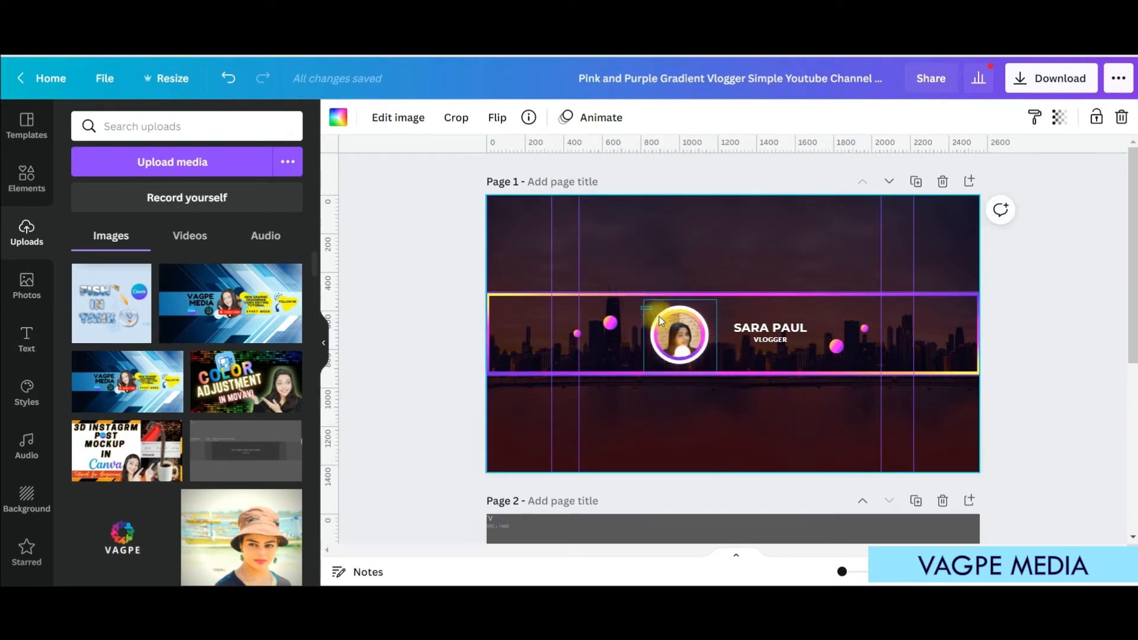
pyautogui.click(694, 353)
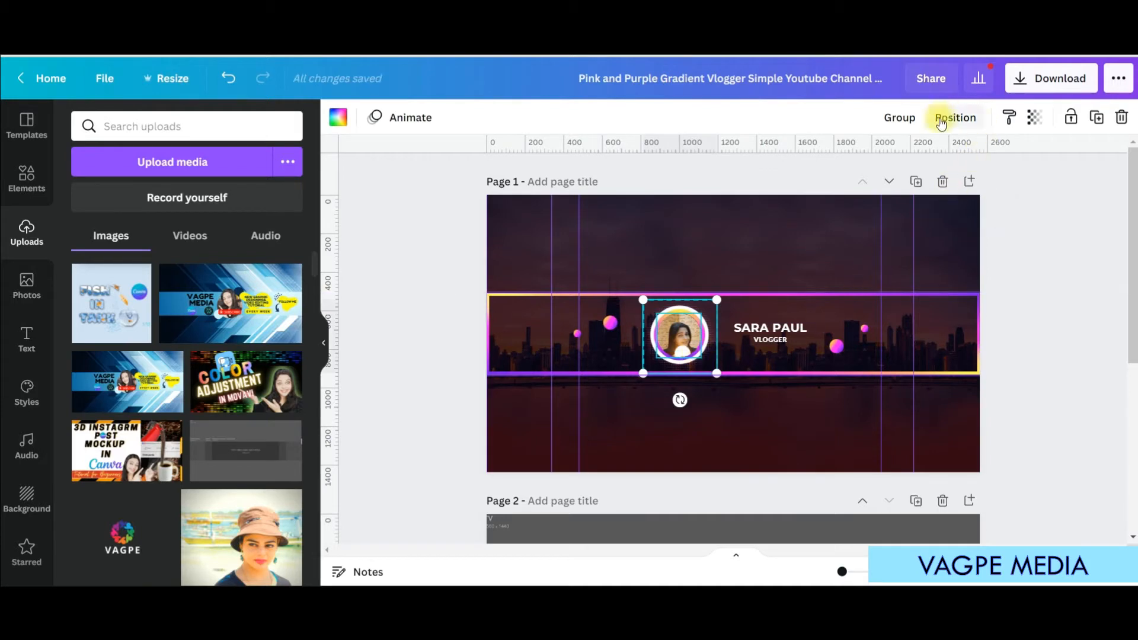
pyautogui.click(900, 118)
# Enlarge the grouped portrait and ring slightly and reposition it within the banner strip beside the name text
pyautogui.click(700, 362)
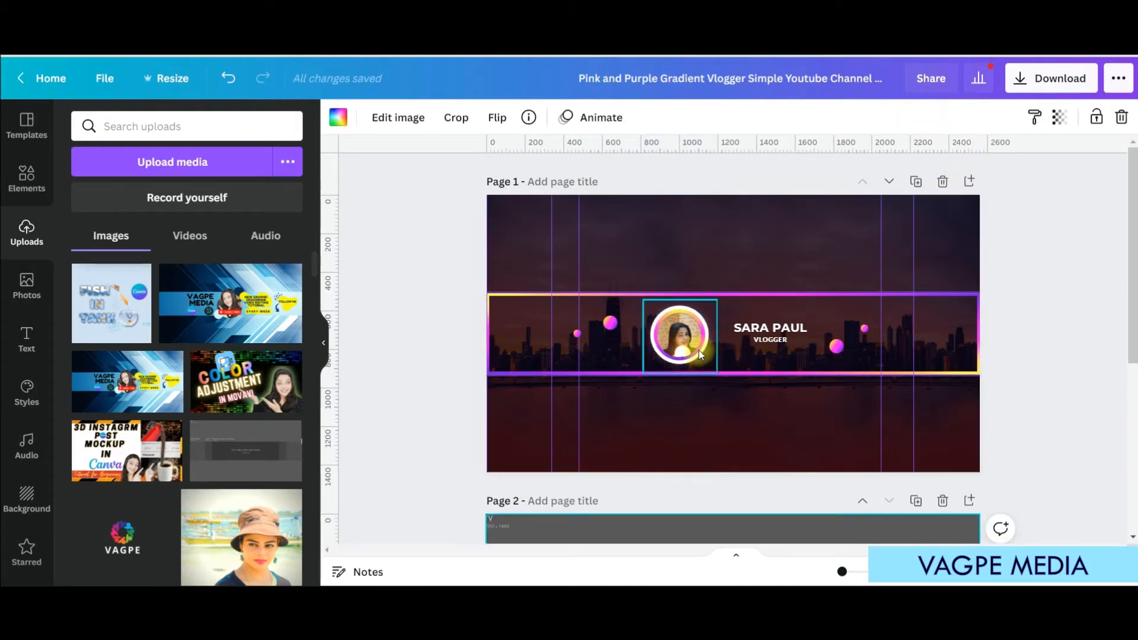
pyautogui.moveTo(717, 299); pyautogui.dragTo(735, 283)
pyautogui.moveTo(687, 327); pyautogui.dragTo(690, 335)
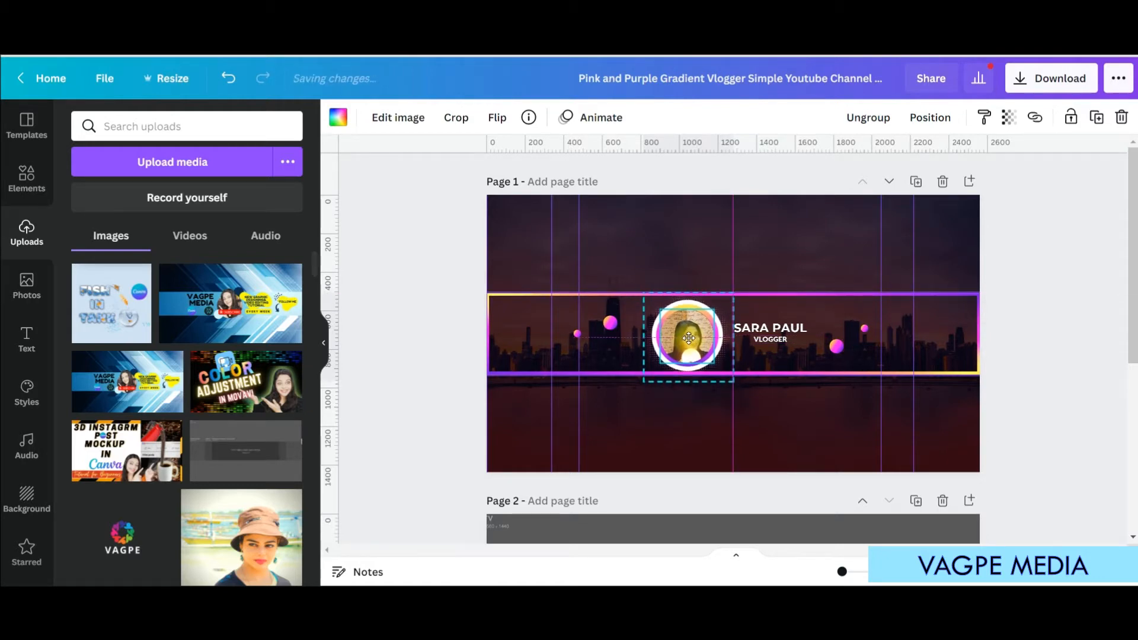
# Enlarge the two small gradient circles beside the portrait on page 1 and move them closer to its ring
pyautogui.click(755, 261)
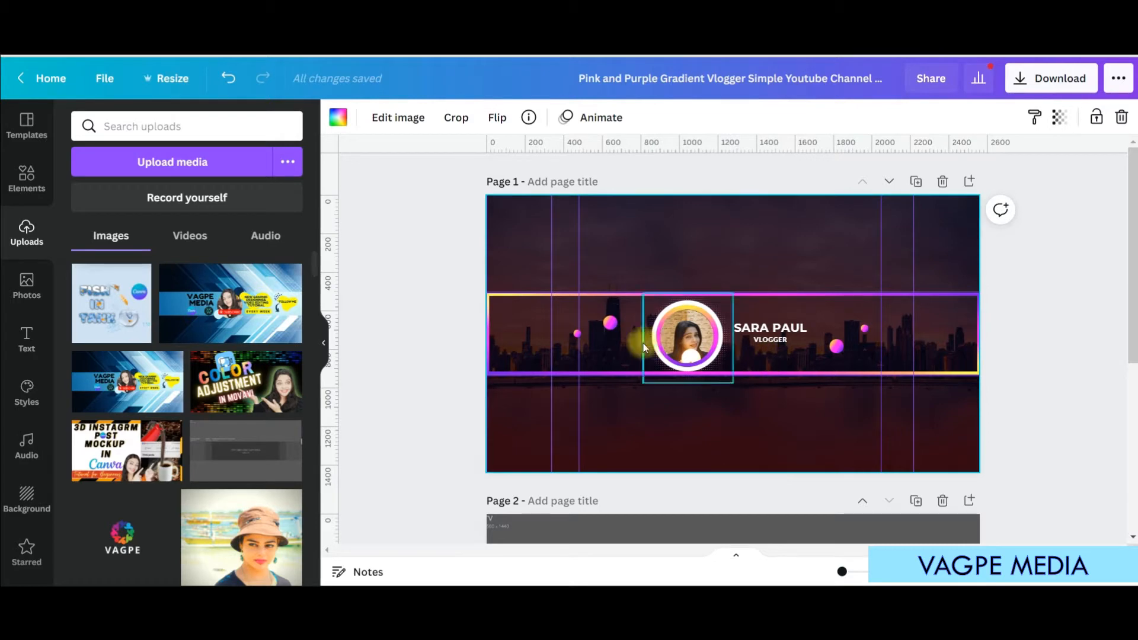
pyautogui.click(611, 324)
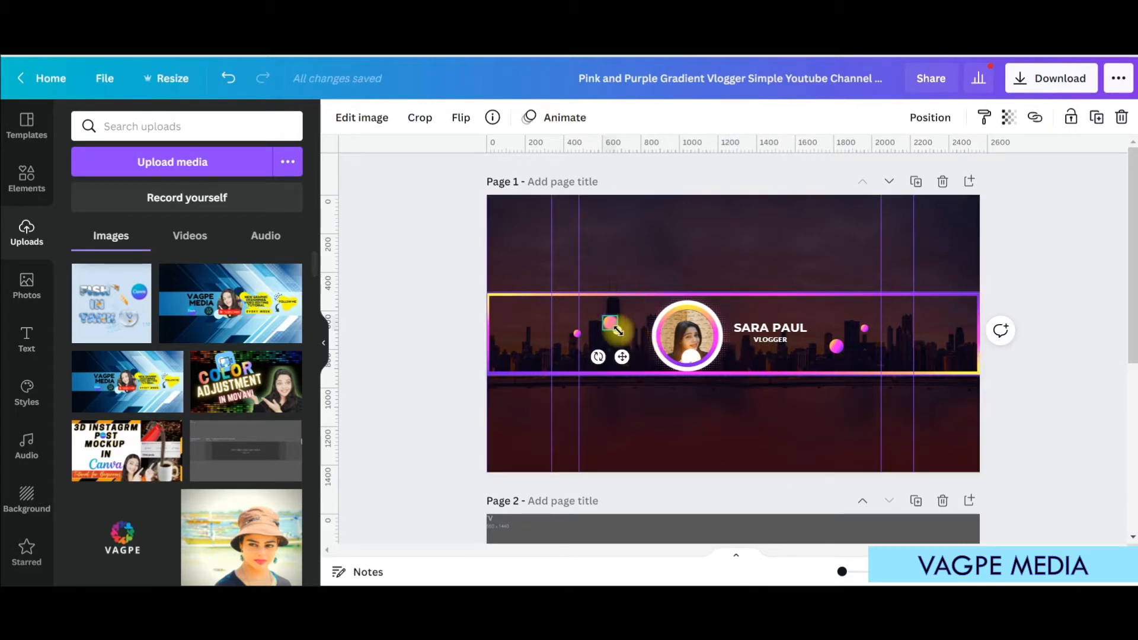
pyautogui.moveTo(624, 360); pyautogui.dragTo(601, 347)
pyautogui.click(577, 333)
pyautogui.click(610, 341)
# Find a blue-to-pink blob graphic by searching elements for "blob gradient" and place it, tilted, around the name text
pyautogui.click(783, 328)
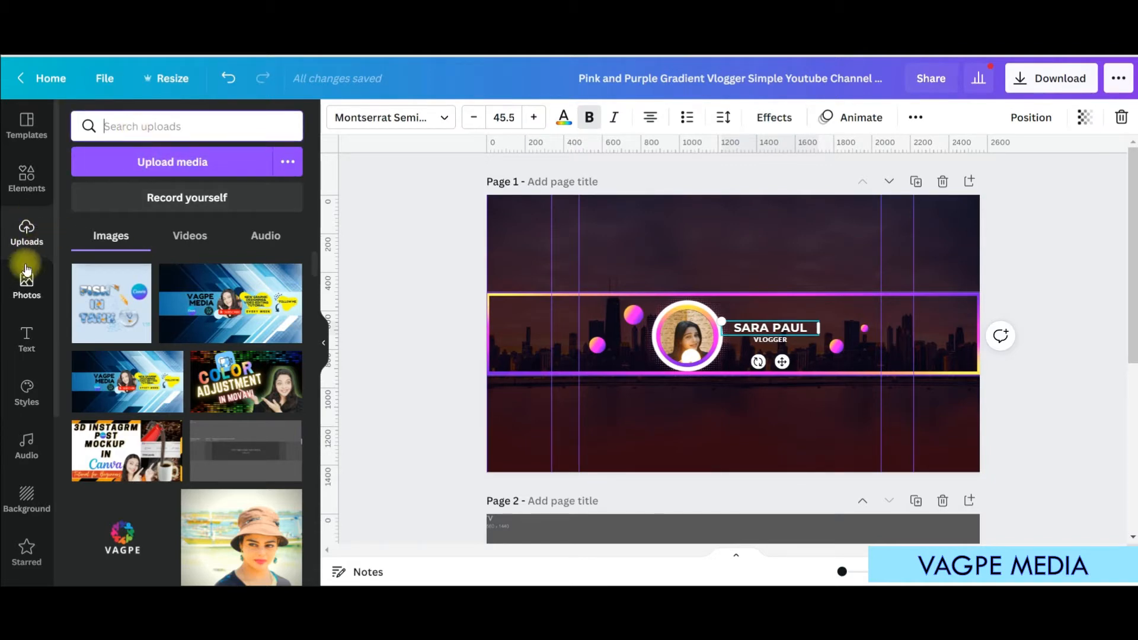
pyautogui.click(26, 181)
pyautogui.click(144, 126)
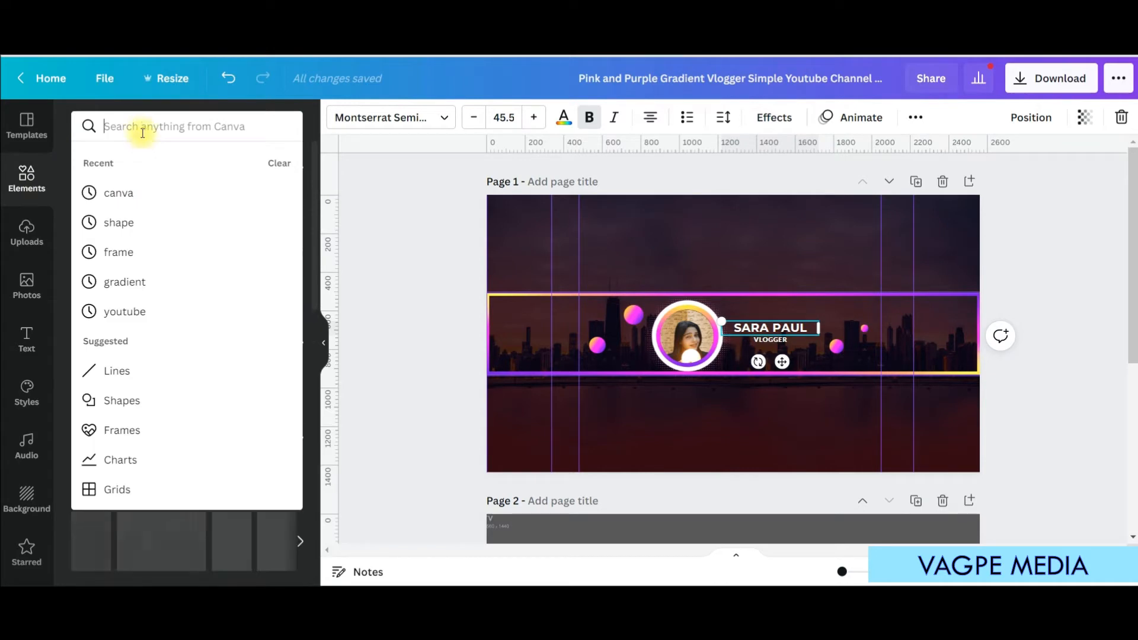
pyautogui.write('b')
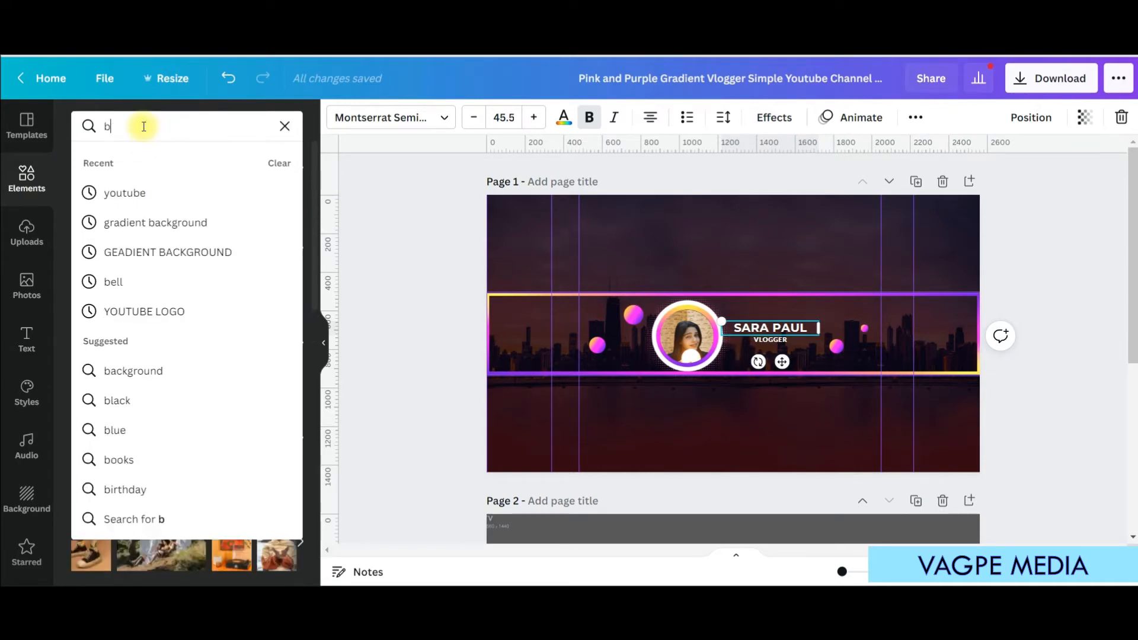
pyautogui.write('lob gradient')
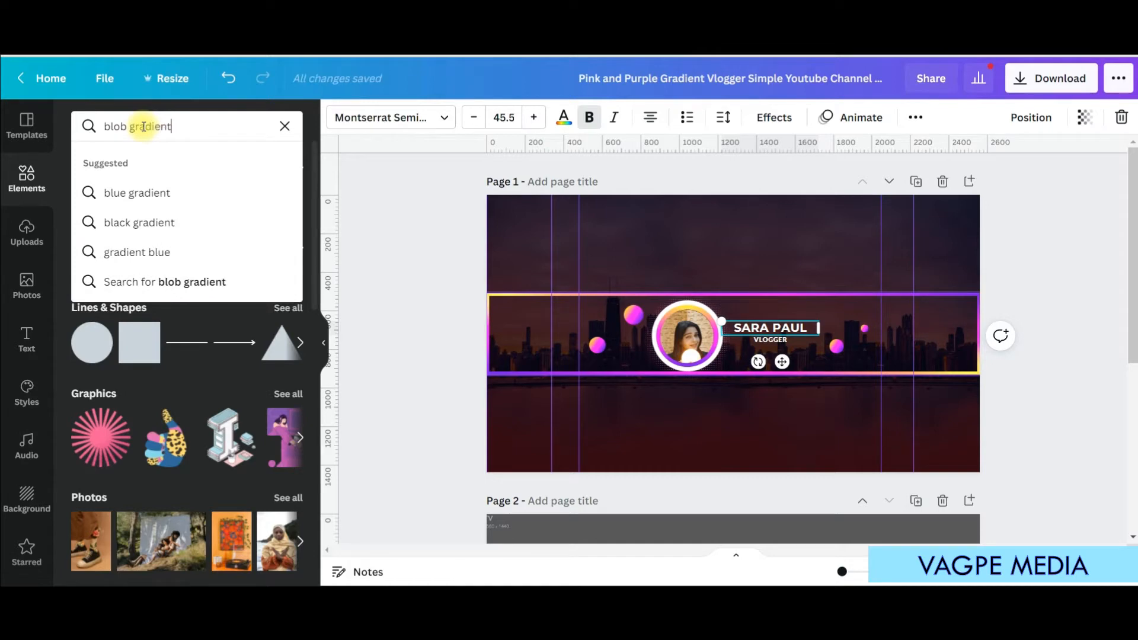
pyautogui.press('Return')
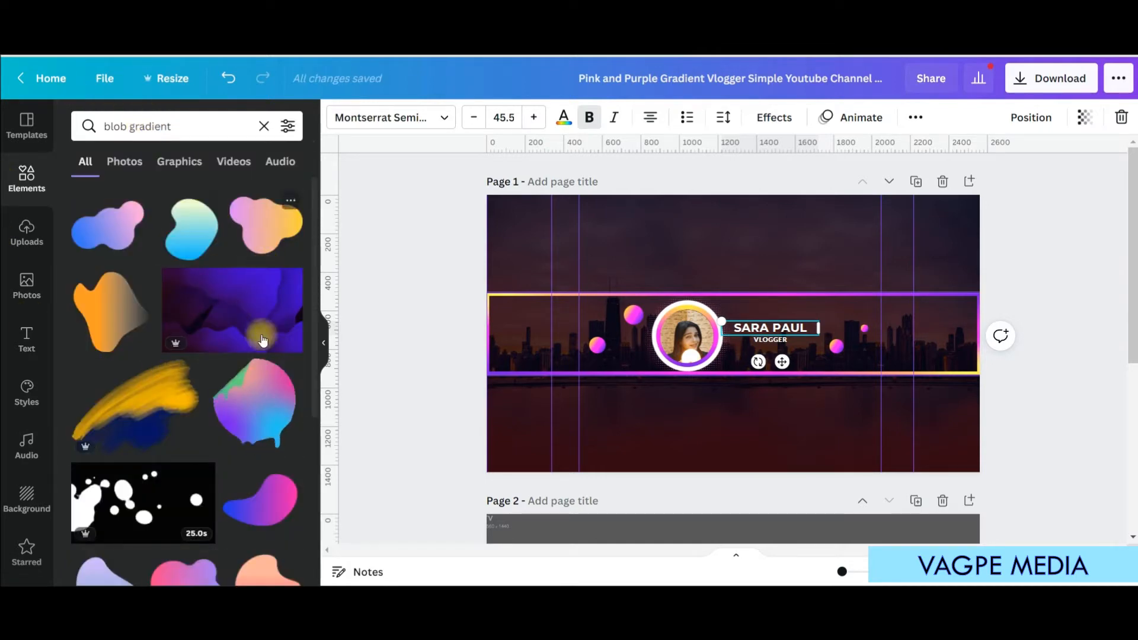
pyautogui.scroll(-4, 270, 420)
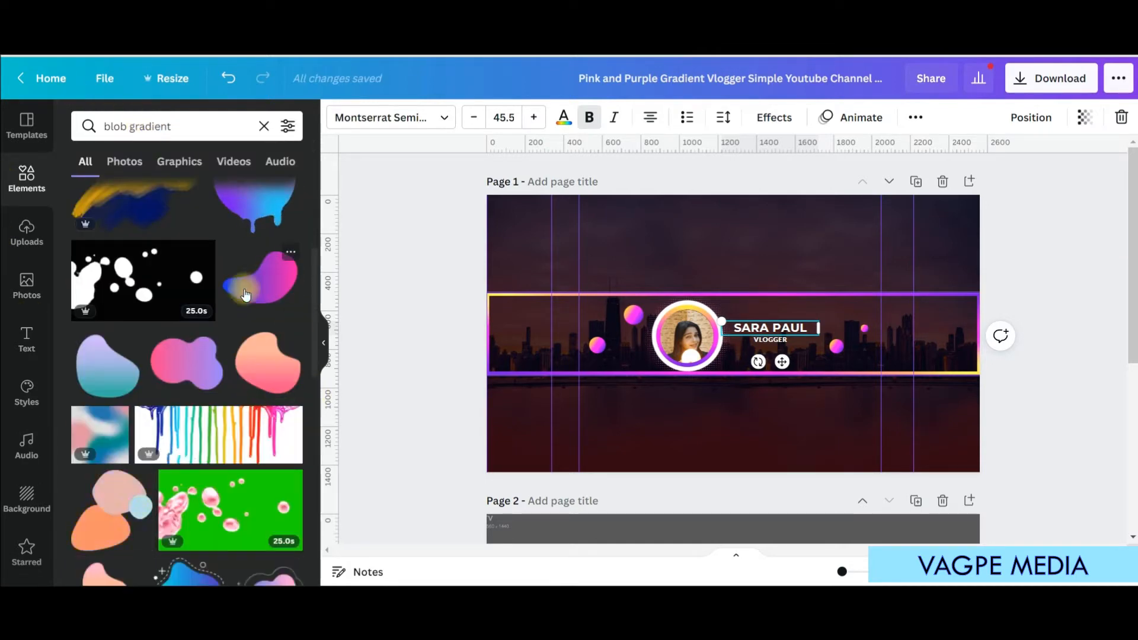
pyautogui.click(259, 288)
pyautogui.moveTo(732, 411); pyautogui.dragTo(699, 398)
pyautogui.moveTo(739, 350); pyautogui.dragTo(764, 349)
# Enlarge the two small gradient circles on the far side of the name text and space them clear of the blob
pyautogui.click(850, 357)
pyautogui.moveTo(837, 348); pyautogui.dragTo(876, 390)
pyautogui.click(864, 328)
pyautogui.moveTo(860, 324); pyautogui.dragTo(849, 313)
pyautogui.moveTo(869, 357); pyautogui.dragTo(895, 330)
pyautogui.click(876, 322)
pyautogui.click(952, 386)
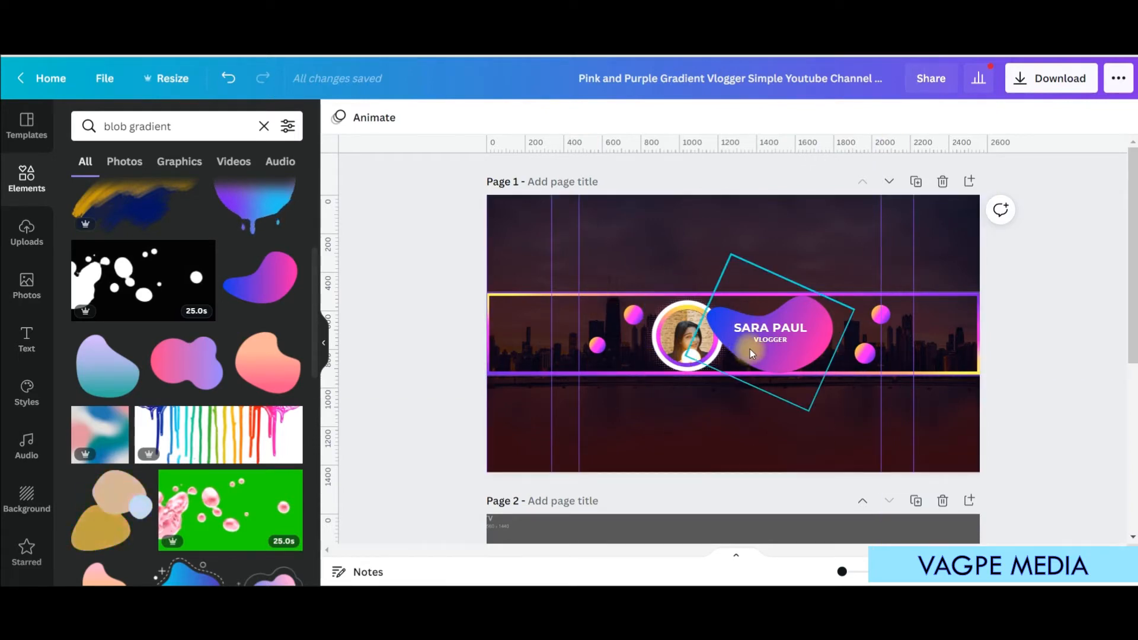
# Move the name text and the "VLOGGER" line further onto the blue-pink blob, away from the portrait
pyautogui.moveTo(765, 347); pyautogui.dragTo(821, 334)
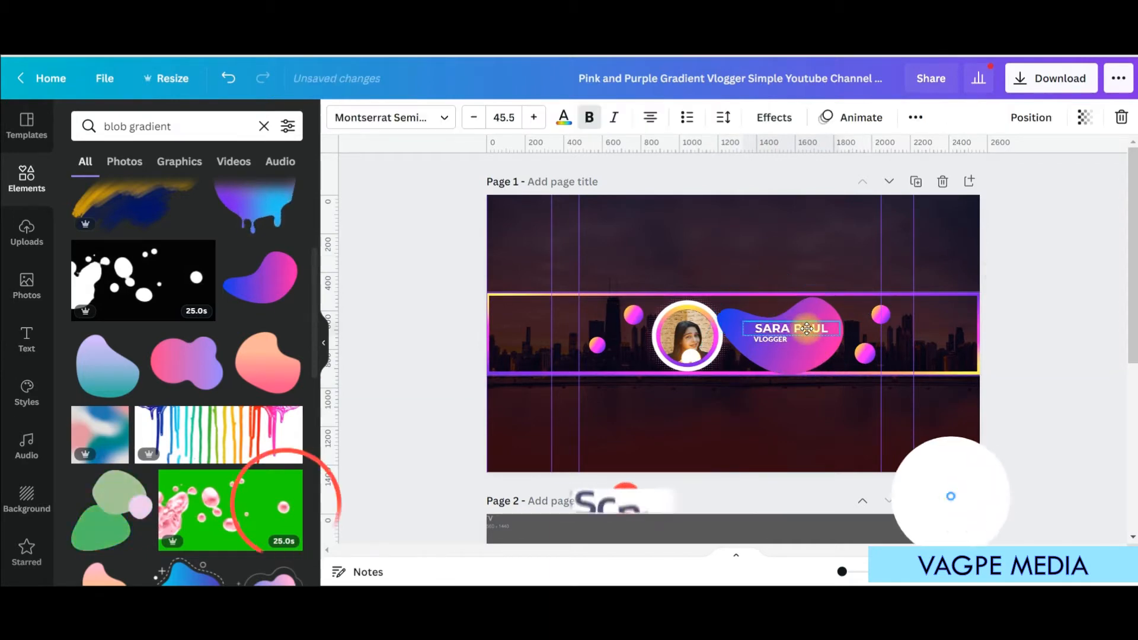
pyautogui.click(778, 344)
pyautogui.moveTo(778, 344)
pyautogui.mouseDown()
pyautogui.moveTo(801, 344)
pyautogui.moveTo(787, 344)
pyautogui.mouseUp()
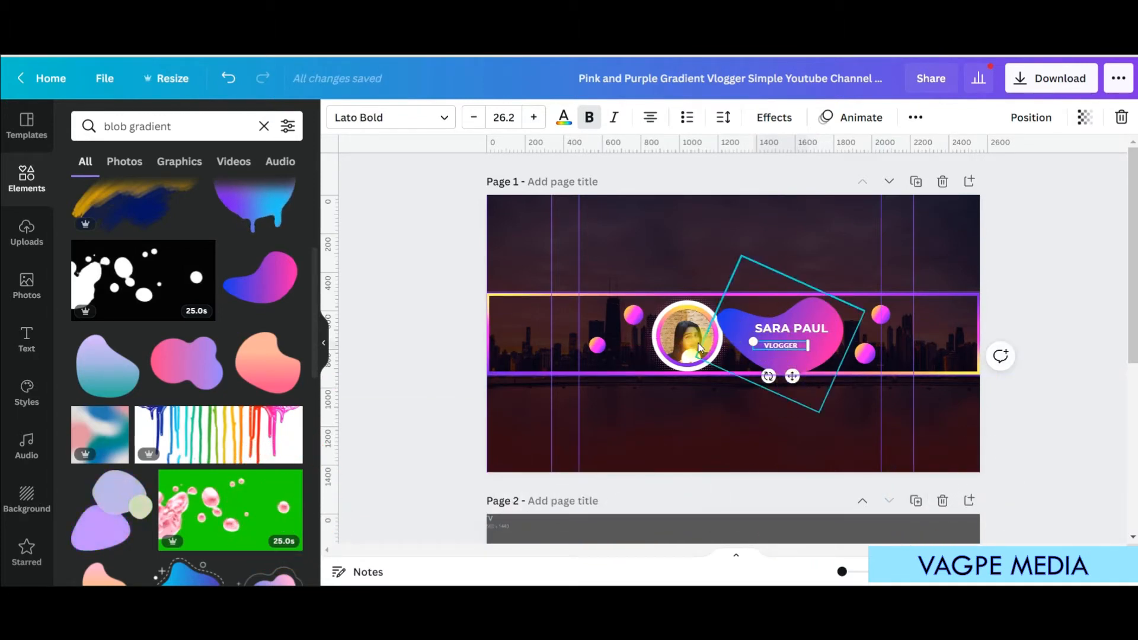
# Adjust the blue-pink blob's layer order relative to the portrait ring and the text
pyautogui.click(734, 329)
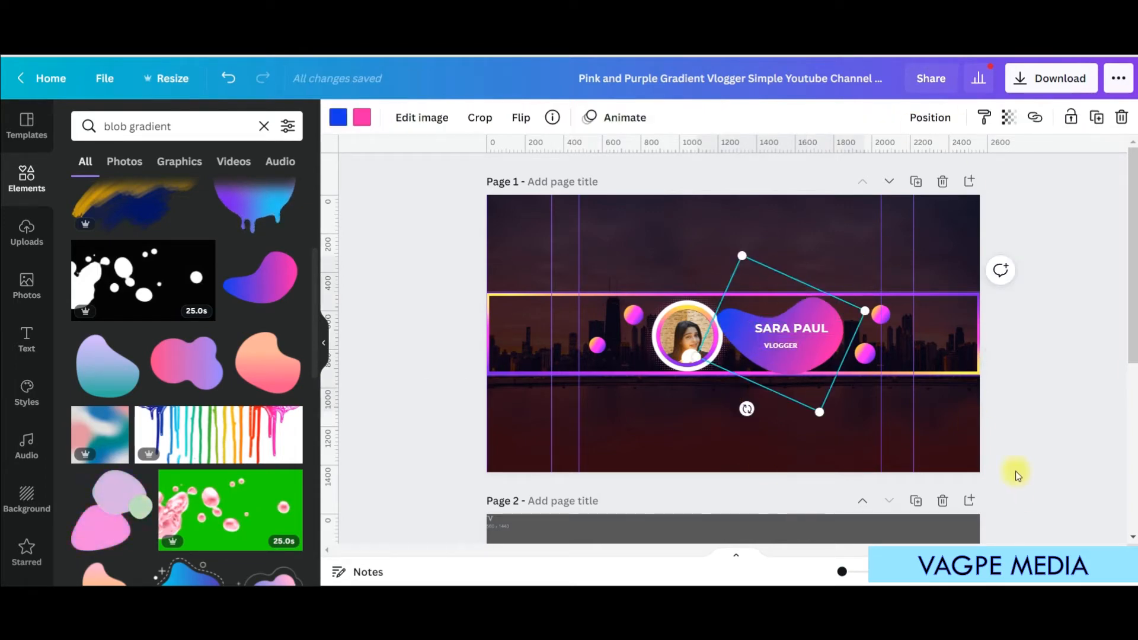
pyautogui.click(933, 119)
pyautogui.click(855, 163)
pyautogui.click(732, 435)
pyautogui.click(823, 312)
pyautogui.click(925, 118)
pyautogui.click(855, 163)
pyautogui.click(751, 482)
# Replace the name text with "VAGPE MEDIA" and the "VLOGGER" line with "GRAPHIC DESIGNING & VIDEO EDITING"
pyautogui.click(799, 331)
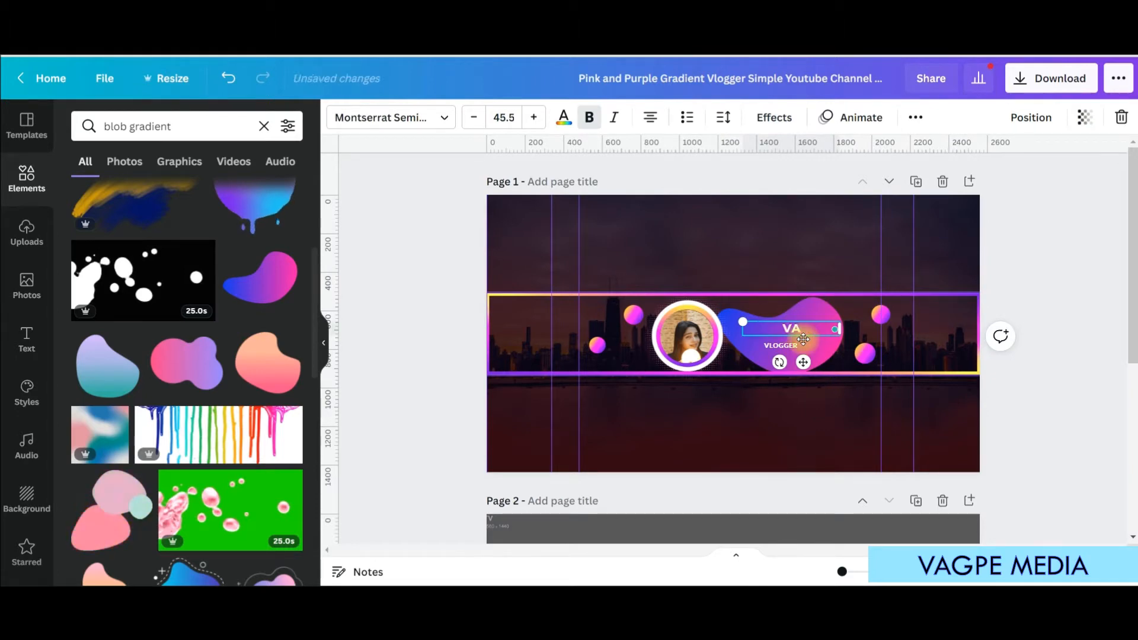
pyautogui.click(795, 346)
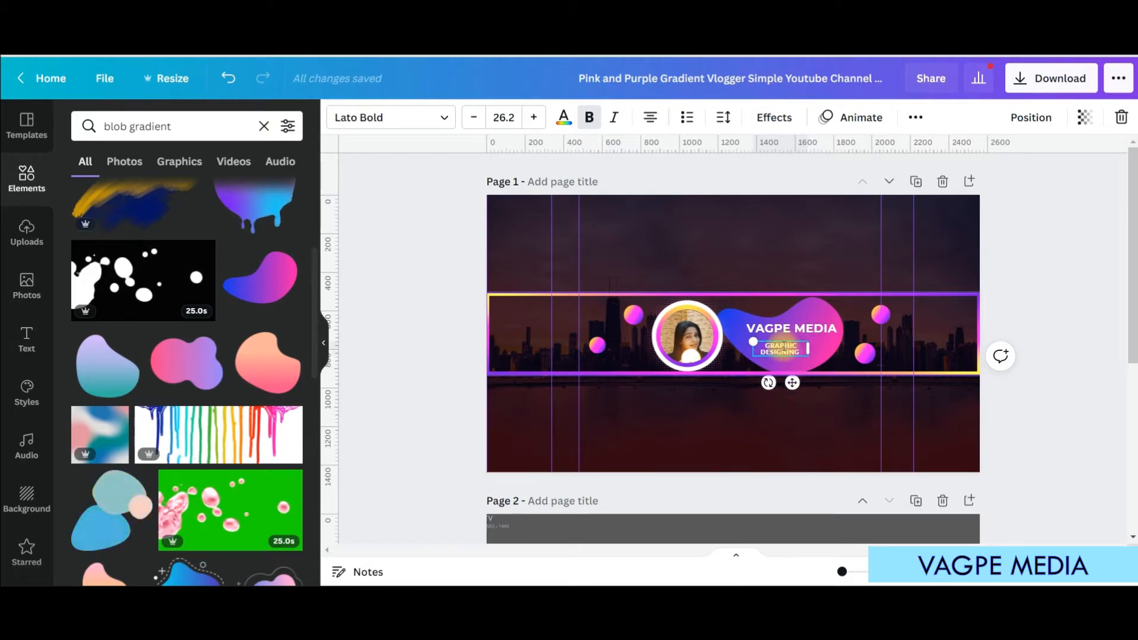
pyautogui.write('VIDEO EDITING')
pyautogui.click(965, 258)
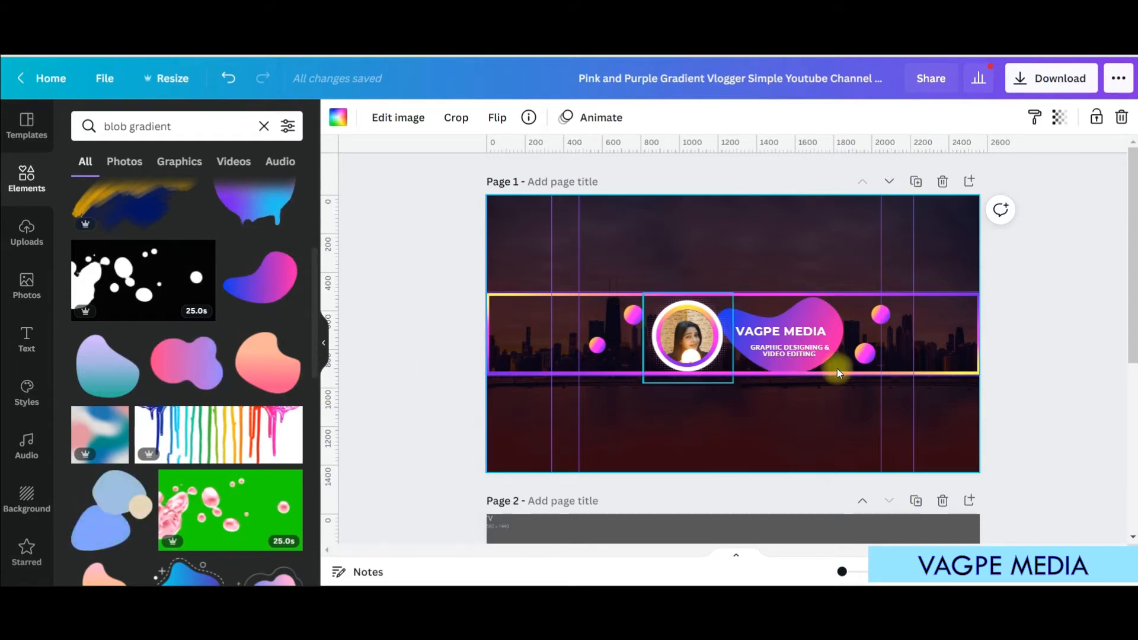
# Add the pink-to-purple blob graphic and place it, reduced in size, at the banner strip's end beyond the gradient circles
pyautogui.click(209, 363)
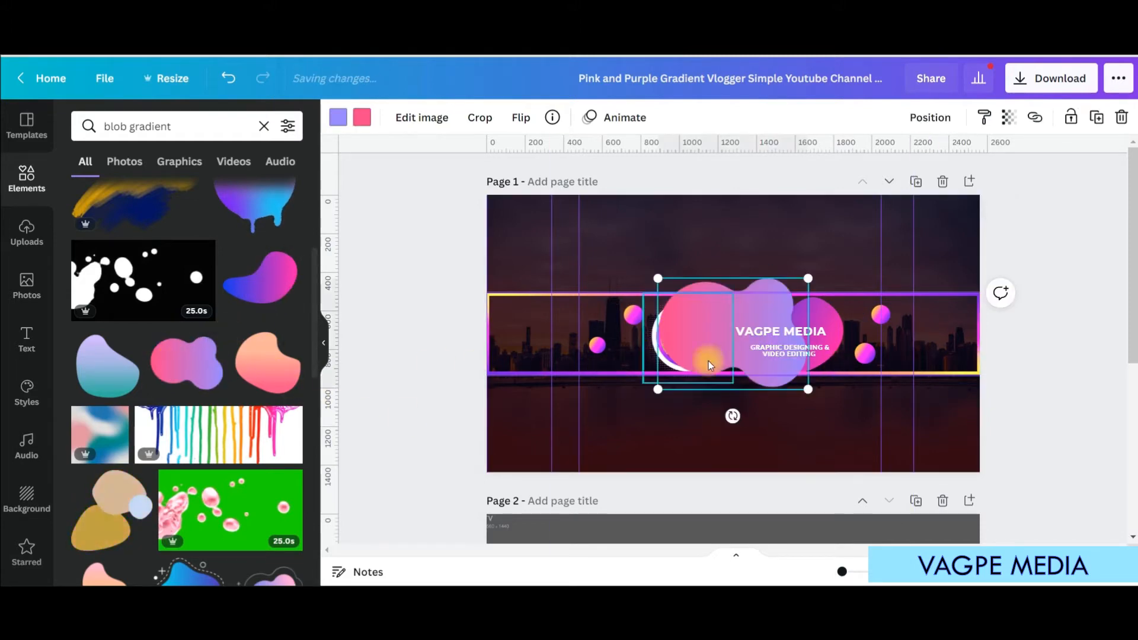
pyautogui.moveTo(737, 332); pyautogui.dragTo(930, 333)
pyautogui.moveTo(968, 386)
pyautogui.mouseDown()
pyautogui.moveTo(887, 345)
pyautogui.moveTo(960, 379)
pyautogui.mouseUp()
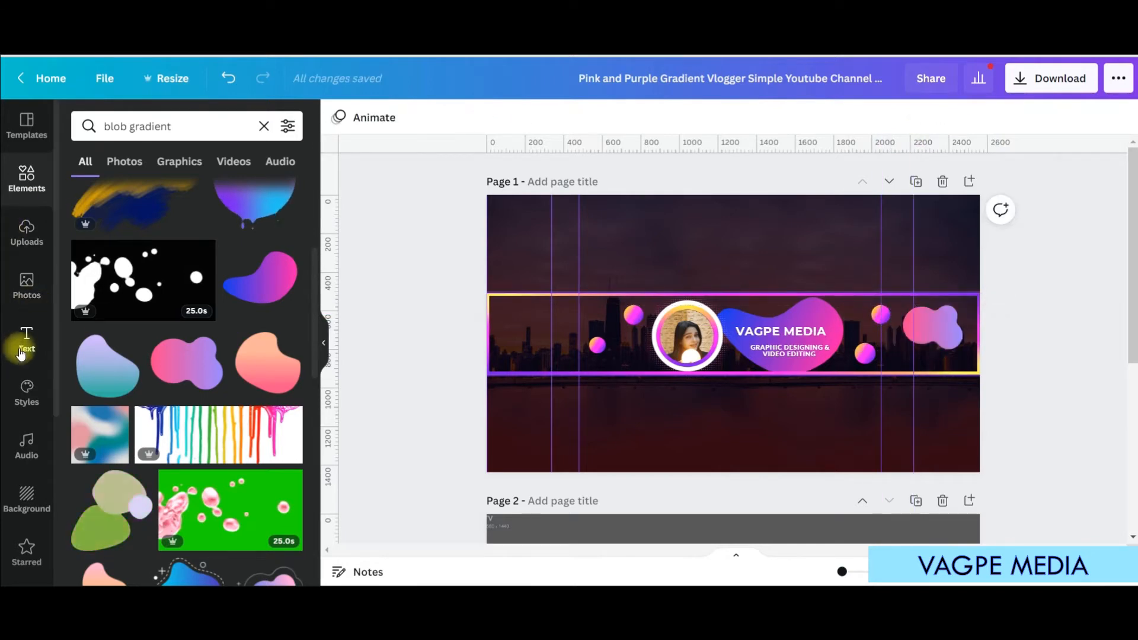
# Duplicate the "VAGPE MEDIA" text, shrink the copy onto the pink-purple blob and change its wording to "FOLLOW ME"
pyautogui.click(20, 350)
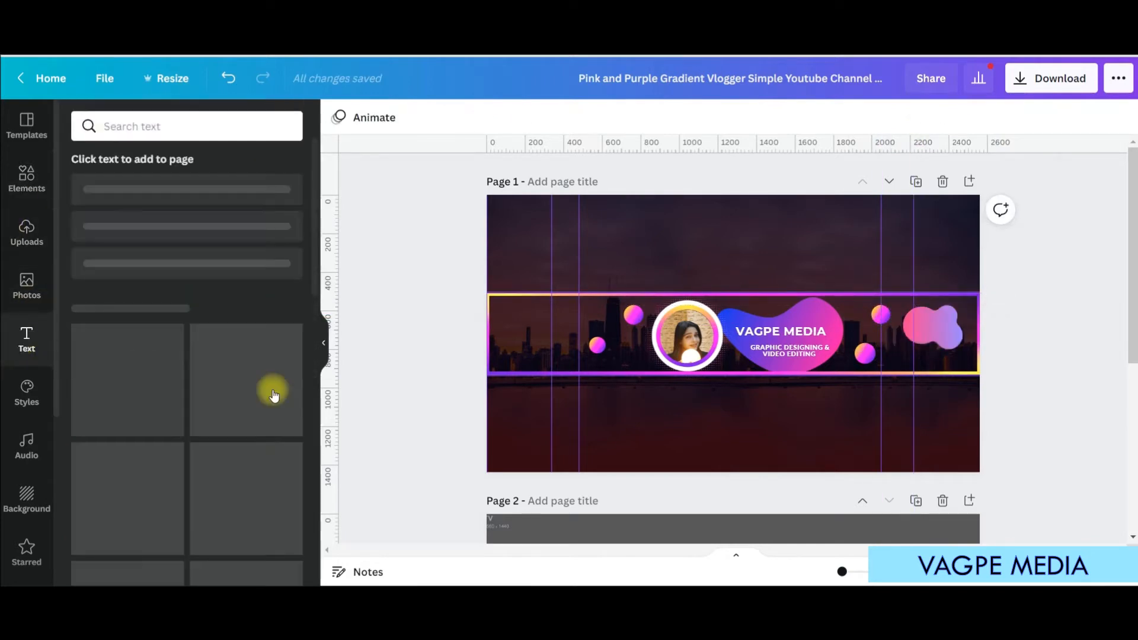
pyautogui.click(793, 329)
pyautogui.hotkey('ctrl', 'd')
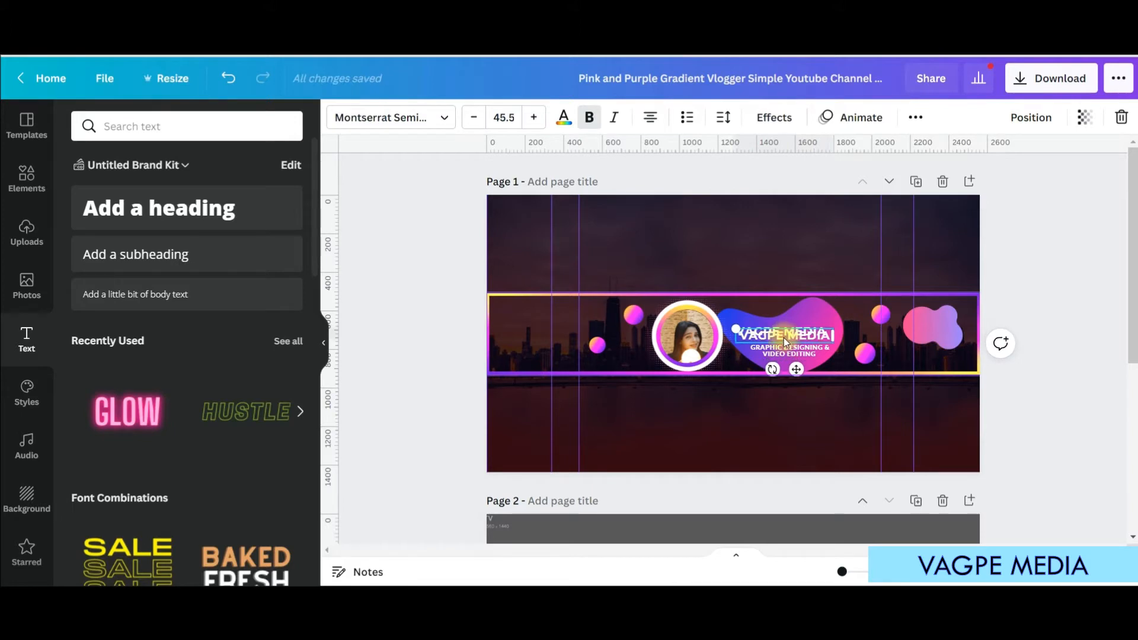
pyautogui.moveTo(796, 369); pyautogui.dragTo(934, 356)
pyautogui.moveTo(865, 321); pyautogui.dragTo(898, 327)
pyautogui.moveTo(942, 362); pyautogui.dragTo(942, 350)
pyautogui.doubleClick(931, 328)
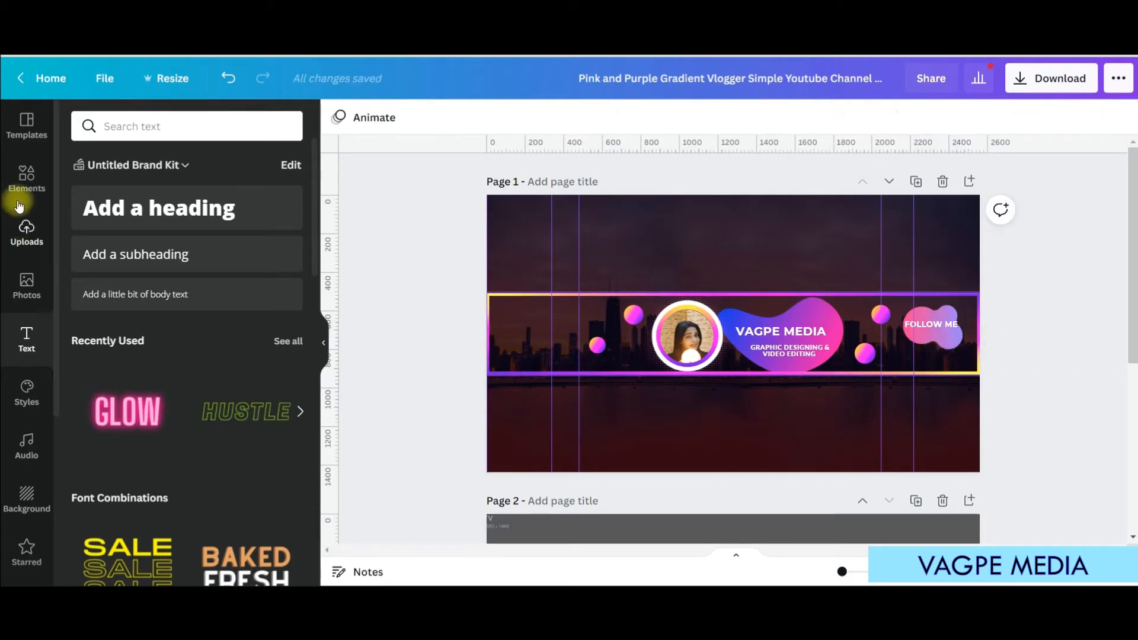
# Search the elements for "arrow", limit the results to graphics and add the thick curved white arrow
pyautogui.click(25, 179)
pyautogui.click(136, 130)
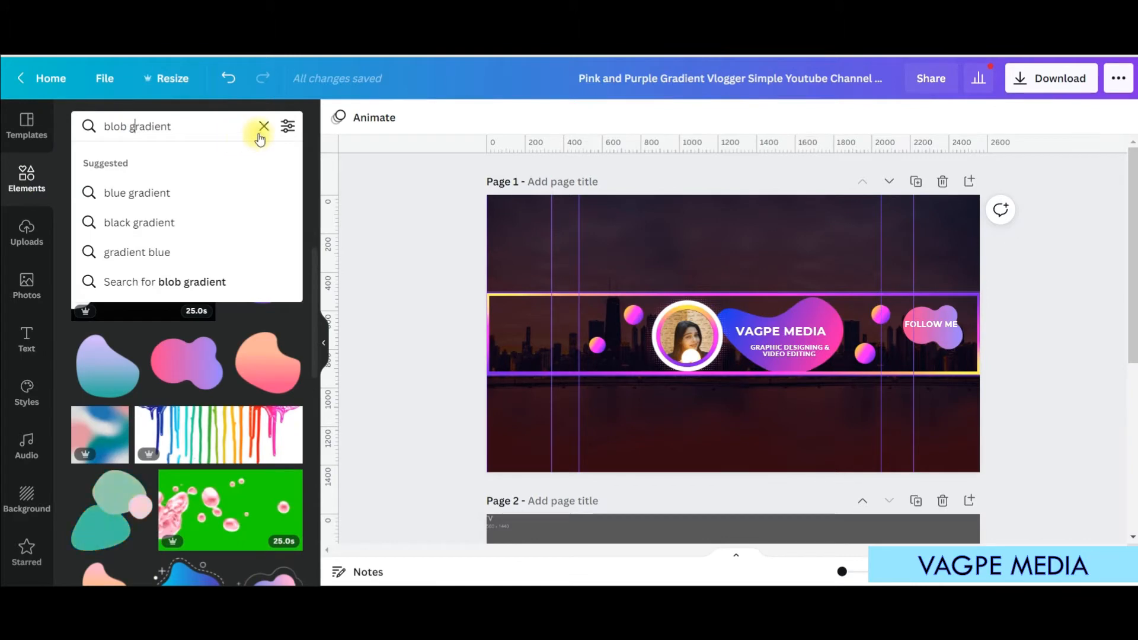
pyautogui.click(264, 127)
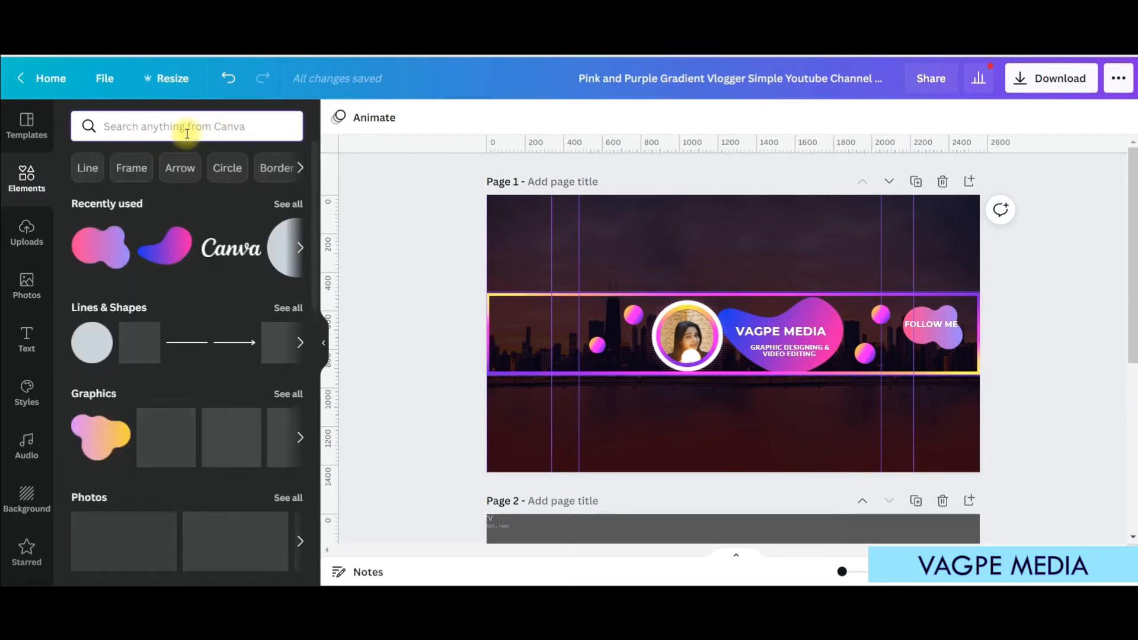
pyautogui.write('arrow')
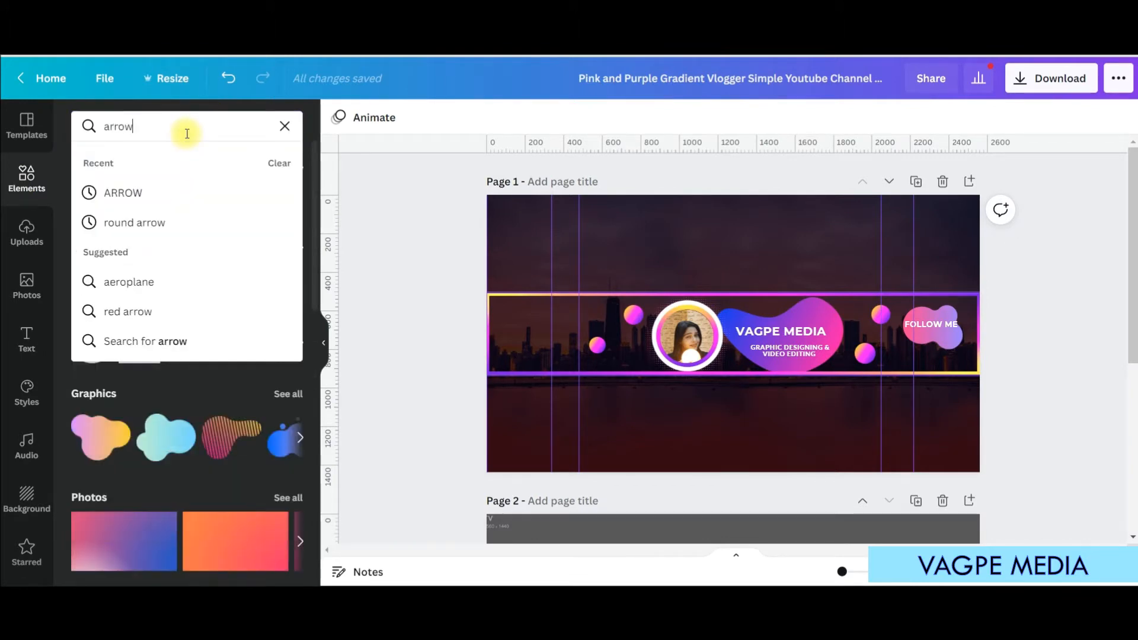
pyautogui.press('Return')
pyautogui.click(159, 165)
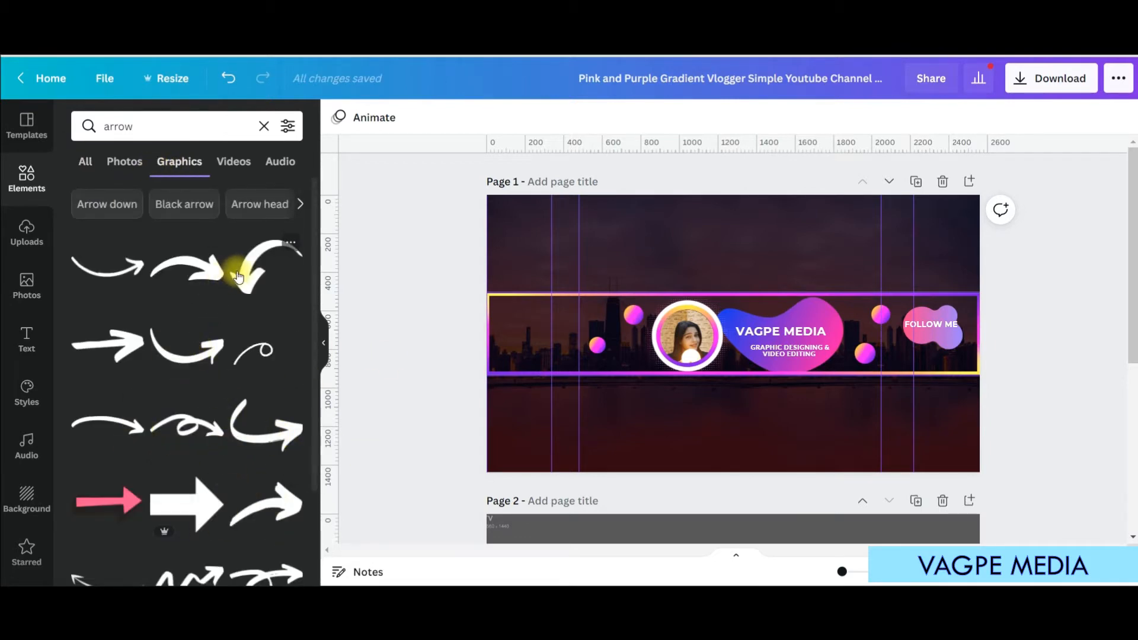
pyautogui.click(204, 275)
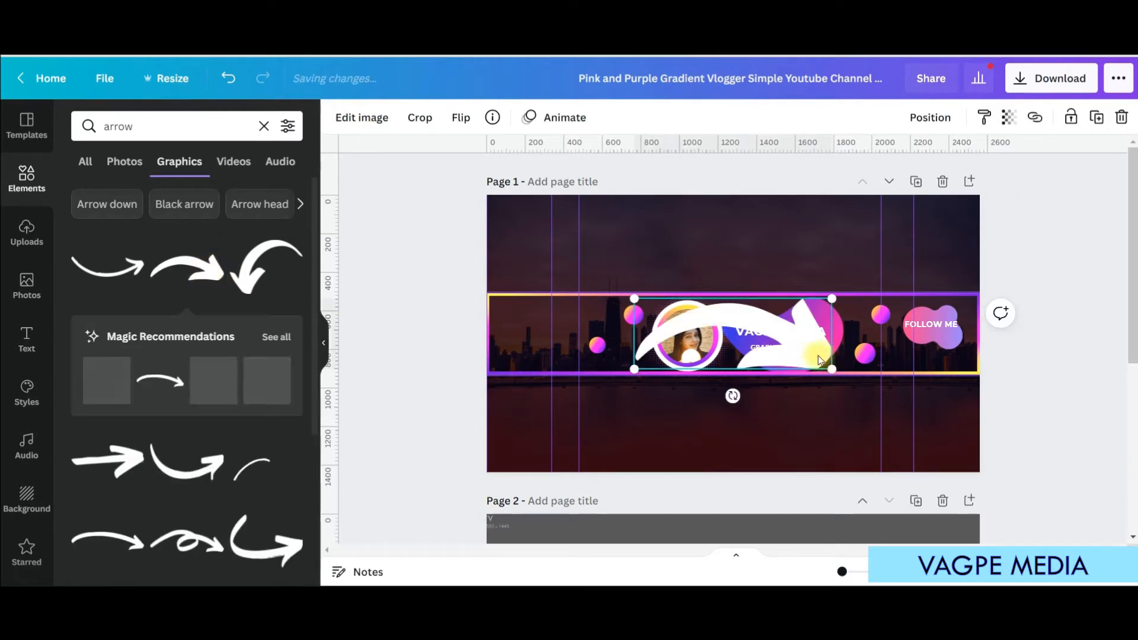
# Shrink the white arrow, flip it vertically, rotate it to point downward and place it beside the "FOLLOW ME" blob
pyautogui.moveTo(832, 369); pyautogui.dragTo(716, 367)
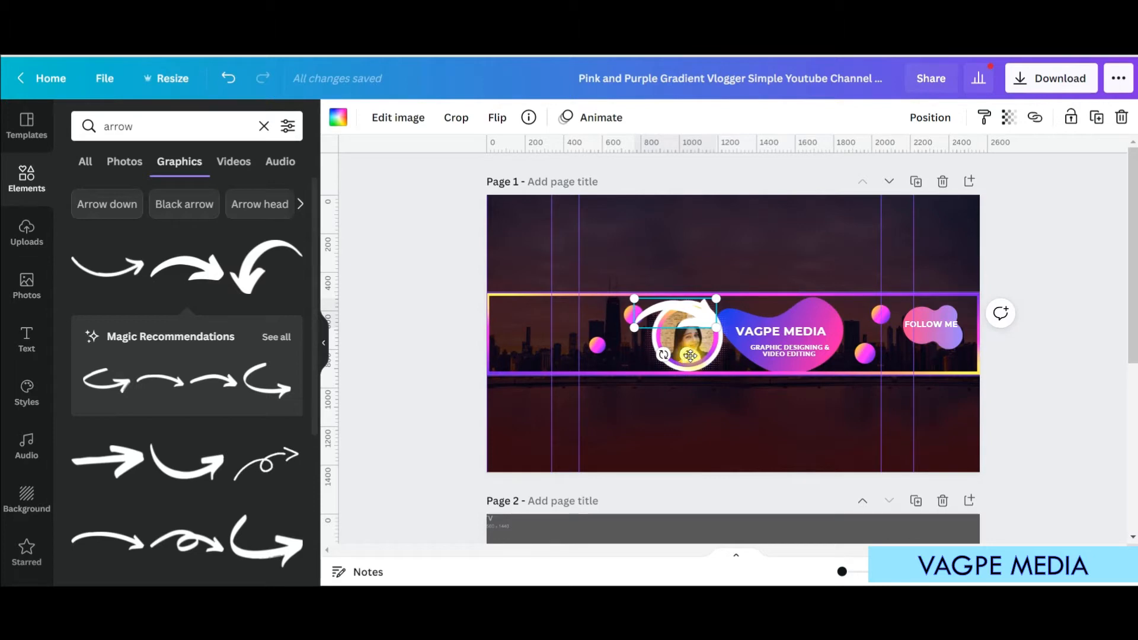
pyautogui.click(496, 126)
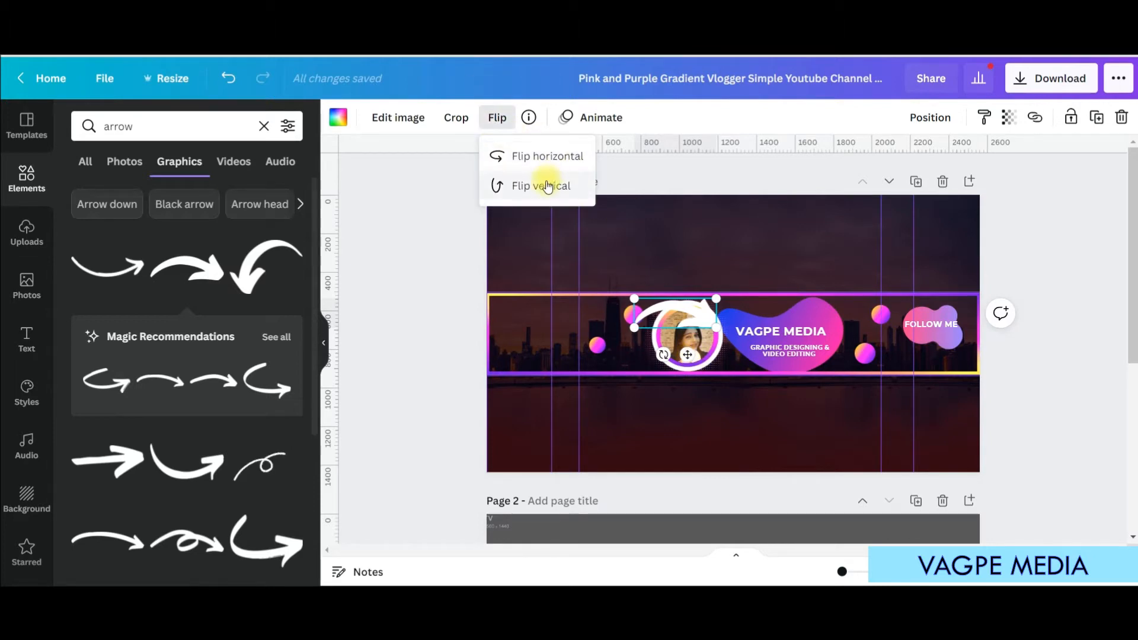
pyautogui.click(552, 187)
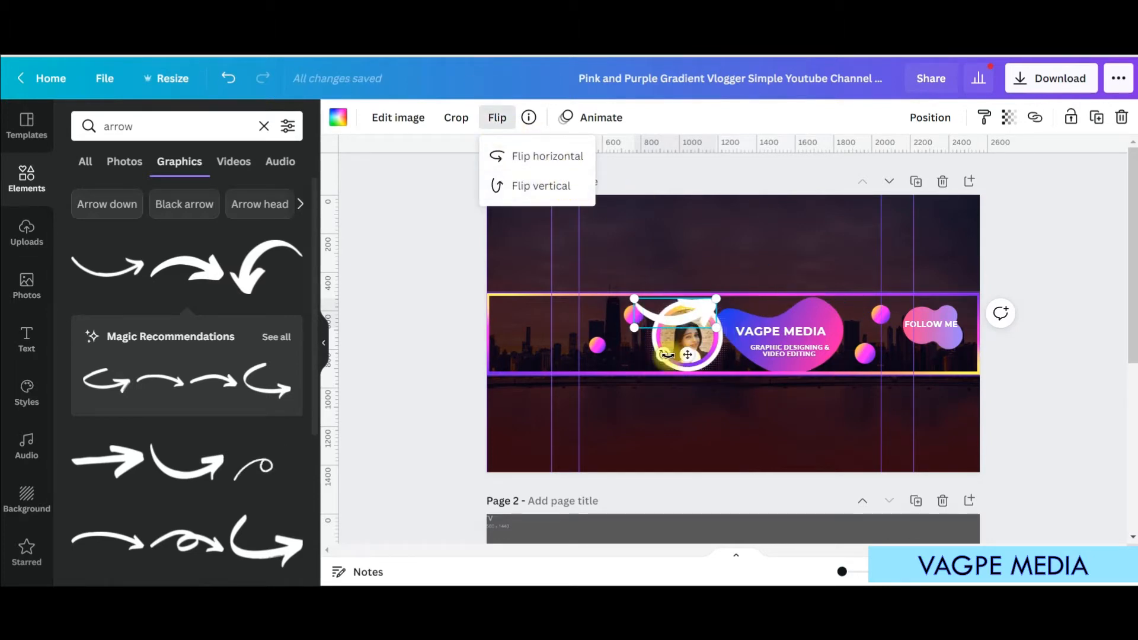
pyautogui.moveTo(662, 354); pyautogui.dragTo(603, 312)
pyautogui.moveTo(686, 268); pyautogui.dragTo(668, 299)
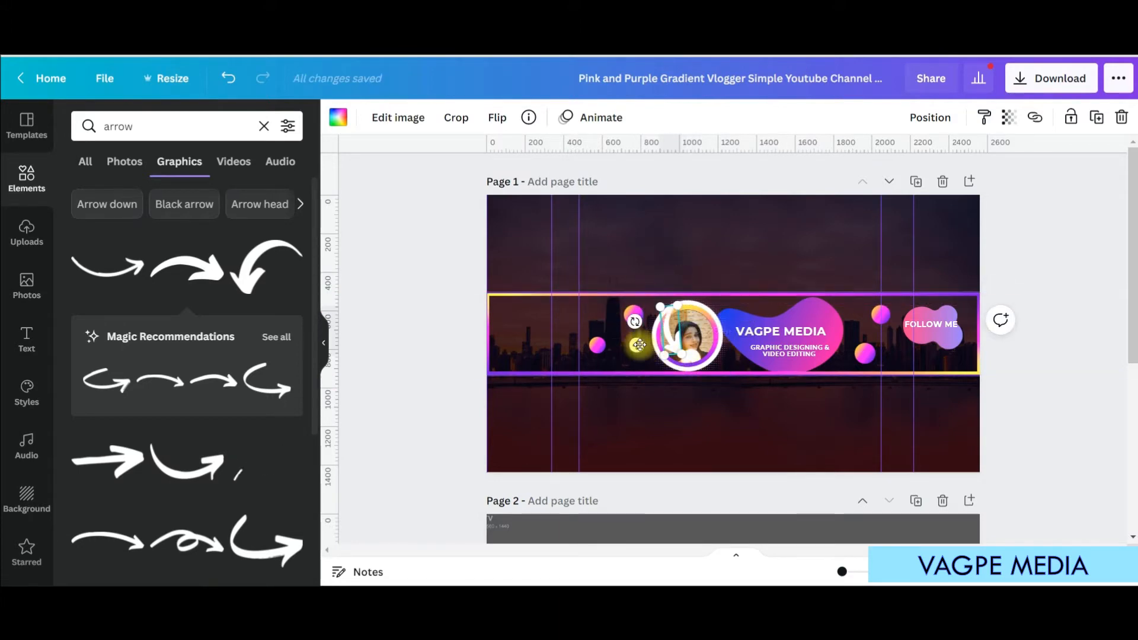
pyautogui.moveTo(637, 345); pyautogui.dragTo(867, 362)
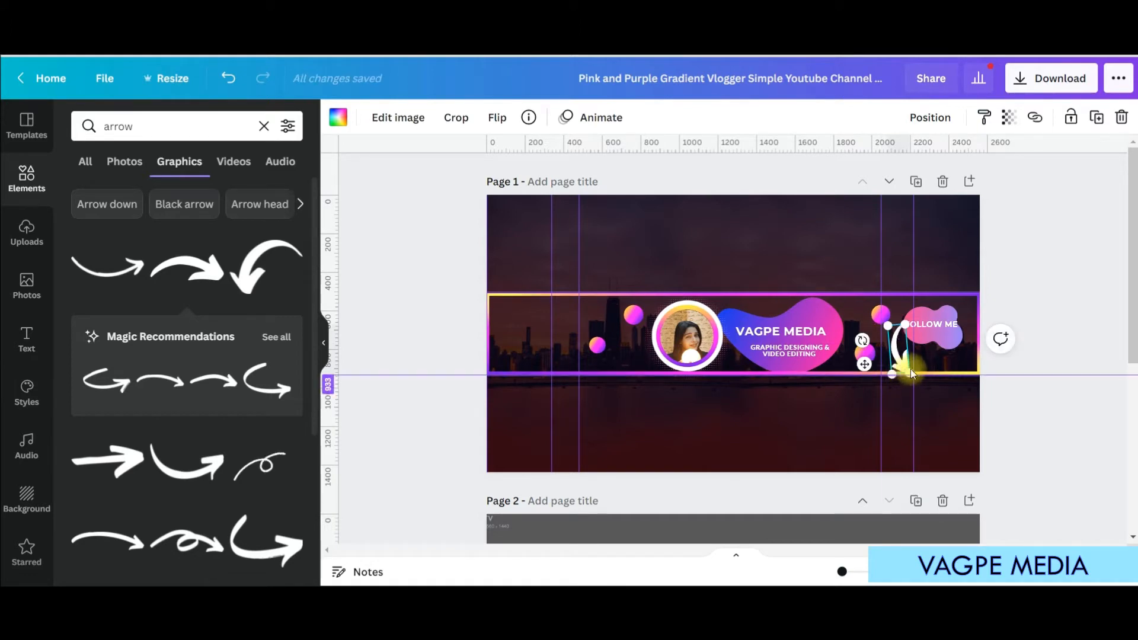
pyautogui.moveTo(886, 323); pyautogui.dragTo(898, 340)
pyautogui.click(1047, 437)
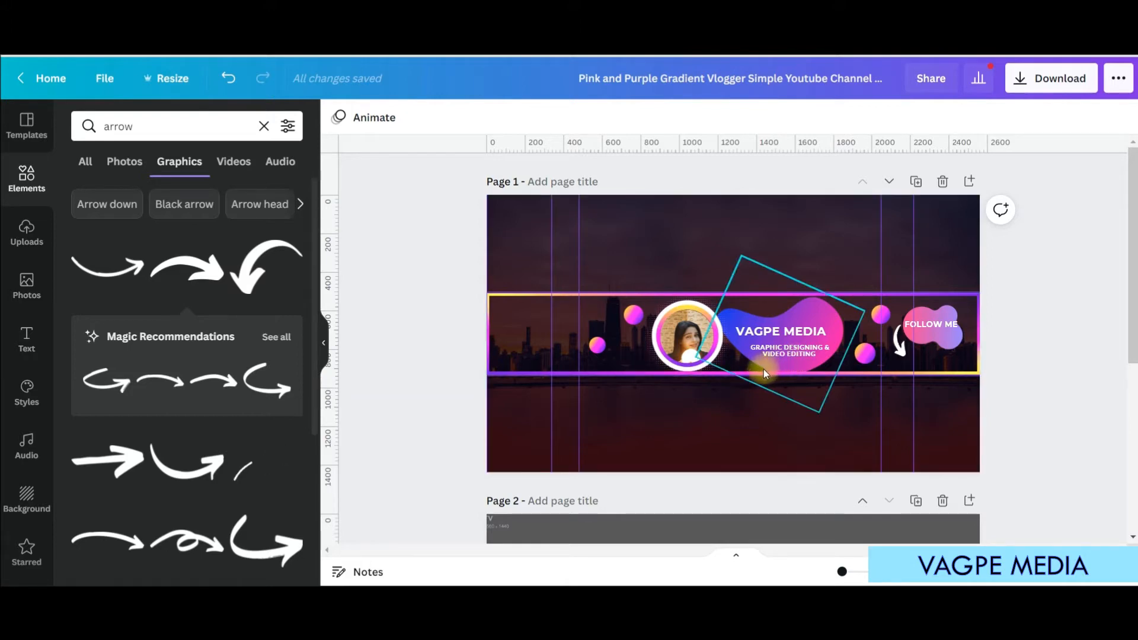
# Duplicate the "GRAPHIC DESIGNING & VIDEO EDITING" text and move the copy to the opposite side of the portrait
pyautogui.click(808, 356)
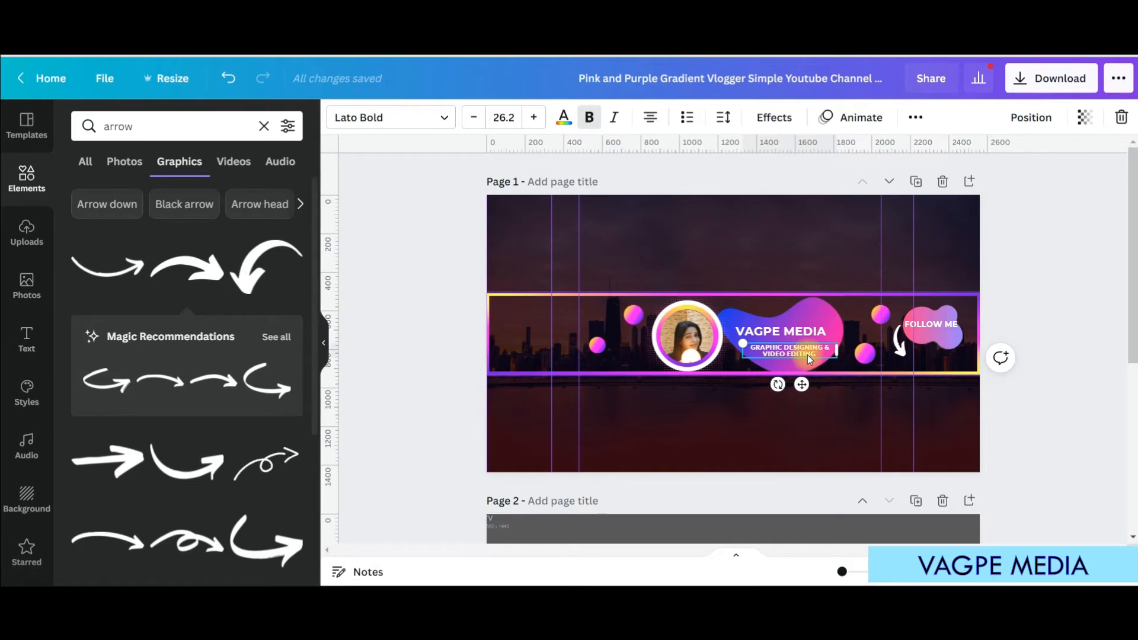
pyautogui.hotkey('ctrl', 'd')
pyautogui.moveTo(806, 391); pyautogui.dragTo(618, 393)
# Rearrange the two gradient circles beside the portrait to make room for the duplicated text
pyautogui.moveTo(597, 343); pyautogui.dragTo(603, 314)
pyautogui.moveTo(633, 314); pyautogui.dragTo(580, 311)
pyautogui.moveTo(610, 354); pyautogui.dragTo(611, 342)
# Search the elements for "gradient" and add the pink-to-orange blob graphic to the banner
pyautogui.click(264, 127)
pyautogui.click(149, 129)
pyautogui.write('gradient')
pyautogui.press('Return')
pyautogui.scroll(-10, 221, 455)
pyautogui.scroll(10, 221, 379)
pyautogui.click(108, 267)
# Shrink and rotate the pink-orange blob, and place it on the portrait's side opposite the channel name
pyautogui.moveTo(807, 389); pyautogui.dragTo(747, 344)
pyautogui.moveTo(703, 371); pyautogui.dragTo(716, 255)
pyautogui.moveTo(702, 323); pyautogui.dragTo(603, 352)
# Change the duplicated tagline text to "TWO NEW VIDEOS EVERY WEEK"
pyautogui.click(645, 391)
pyautogui.click(632, 340)
pyautogui.doubleClick(632, 340)
pyautogui.write('TWO NEW VIDEOS EVERY WEEK')
pyautogui.click(625, 337)
pyautogui.press('Return')
# Resize the "TWO NEW VIDEOS EVERY WEEK" text box and position it over the pink-orange blob
pyautogui.click(610, 338)
pyautogui.moveTo(558, 334); pyautogui.dragTo(539, 330)
pyautogui.moveTo(651, 339); pyautogui.dragTo(625, 339)
pyautogui.moveTo(598, 385); pyautogui.dragTo(618, 380)
pyautogui.click(618, 380)
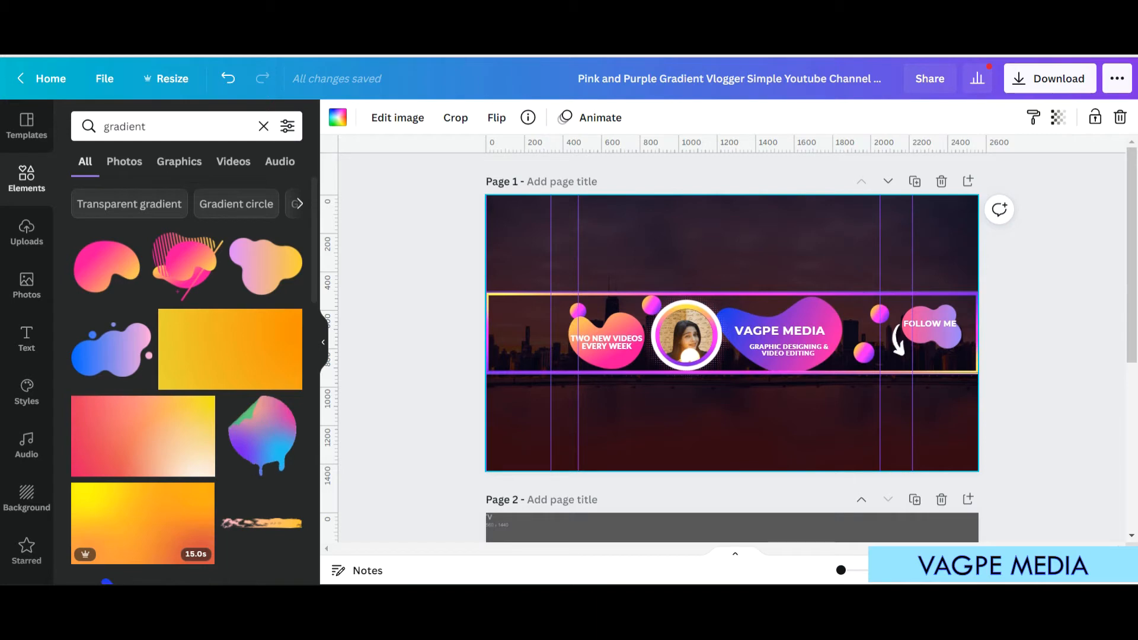
# Restrict the PNG download to Page 1 only, and close the download options
pyautogui.click(1054, 78)
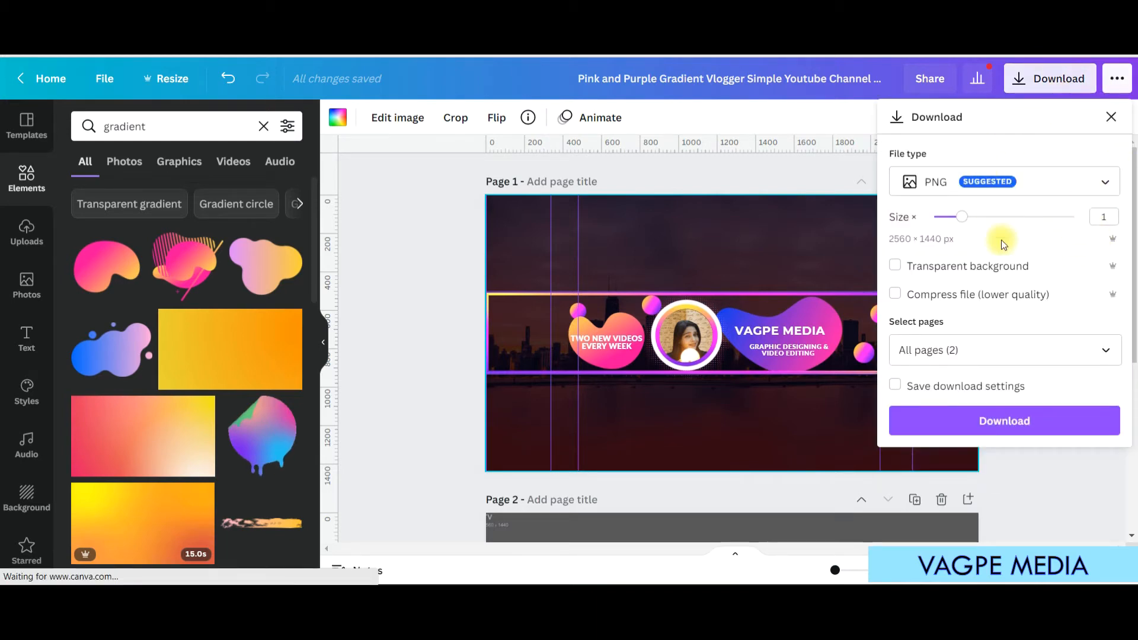
pyautogui.click(968, 353)
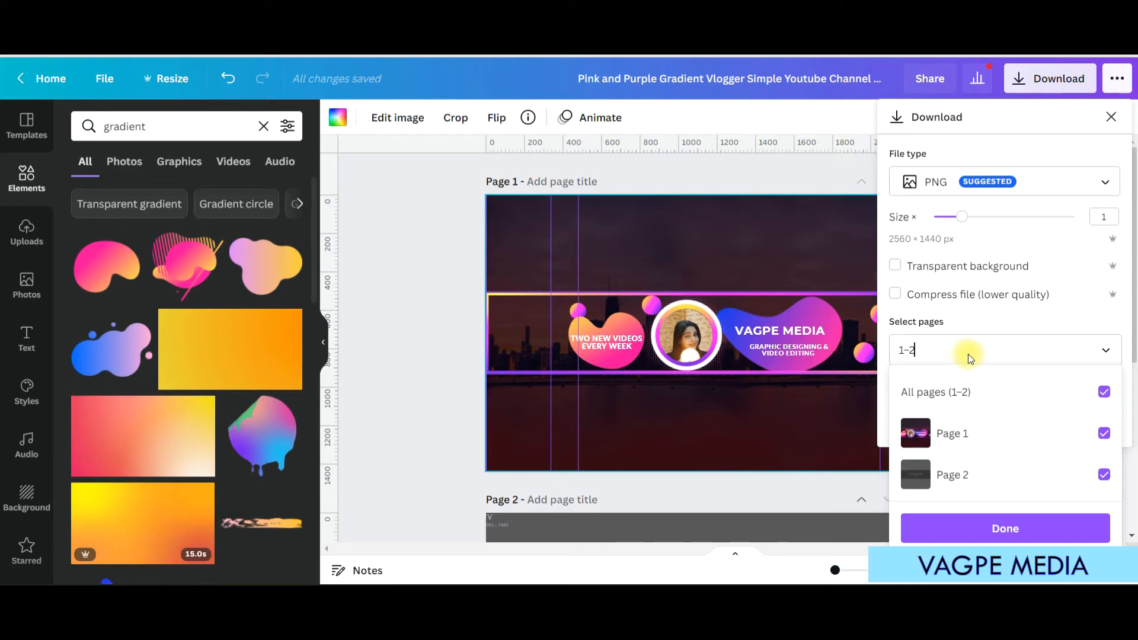
pyautogui.click(1104, 391)
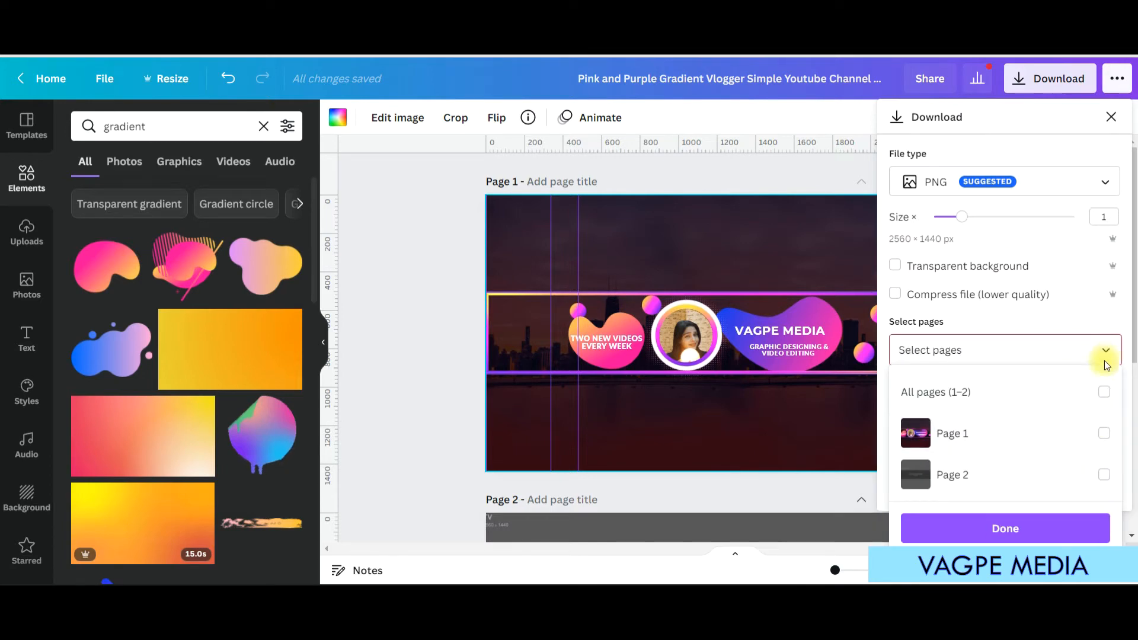
pyautogui.click(1104, 433)
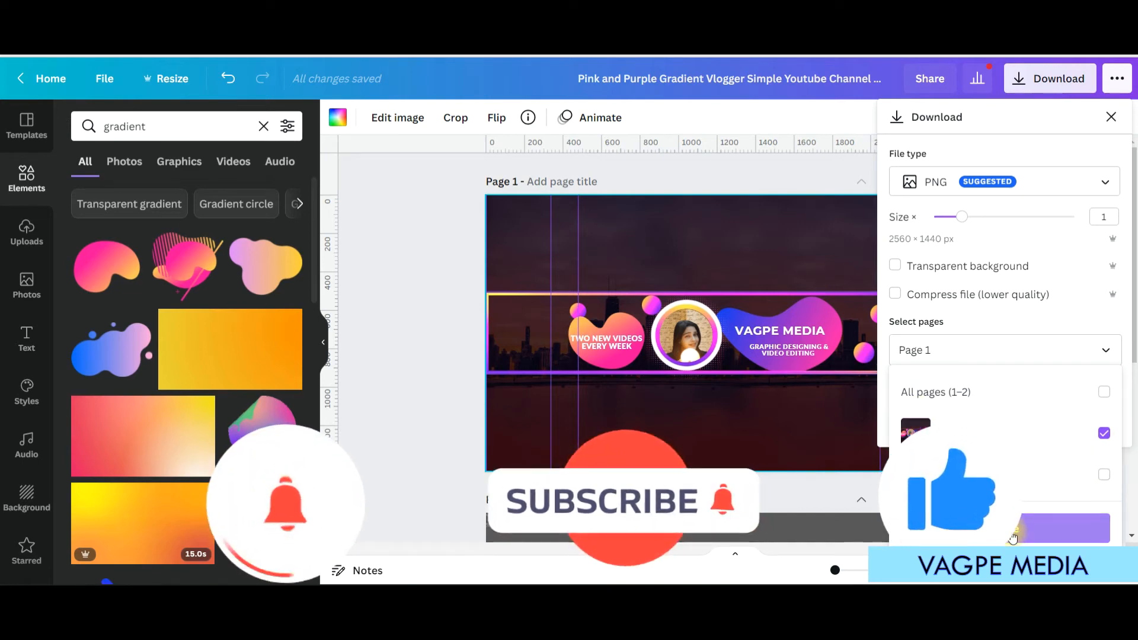
pyautogui.click(798, 209)
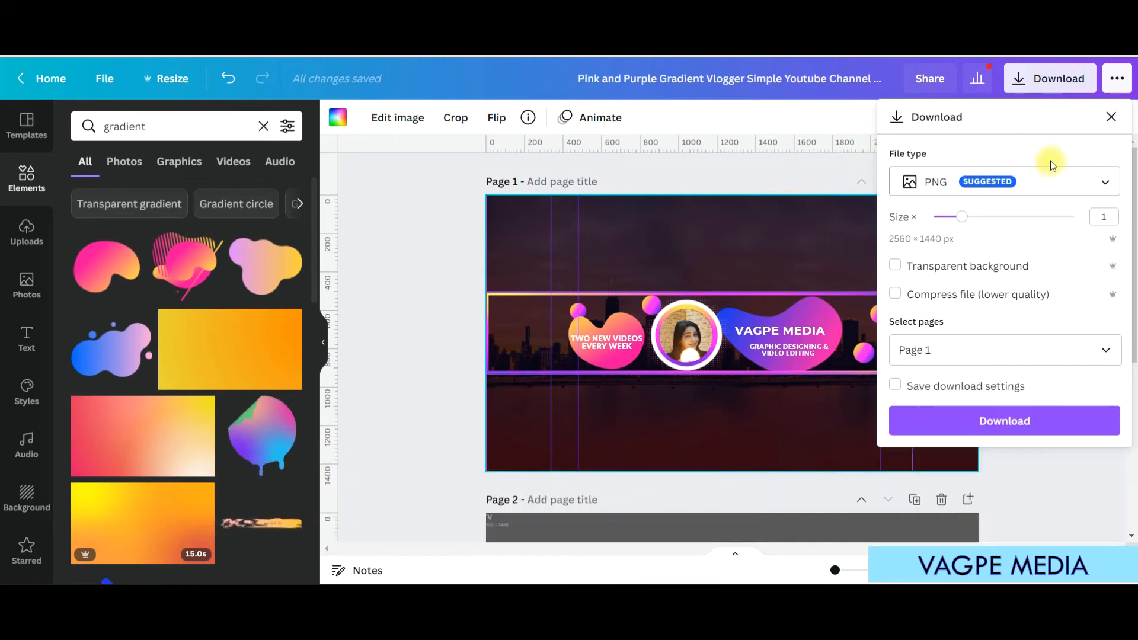
pyautogui.click(1111, 117)
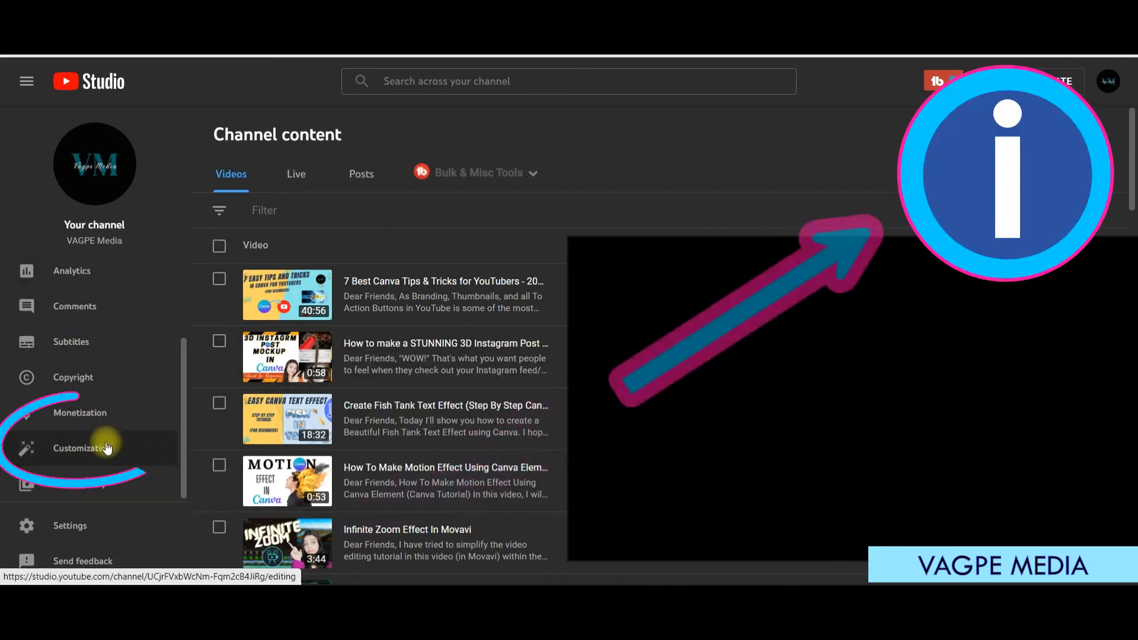
# Switch to YouTube Studio, open the channel's branding customization, bring up the file chooser for changing the banner image, and cancel it
pyautogui.click(73, 454)
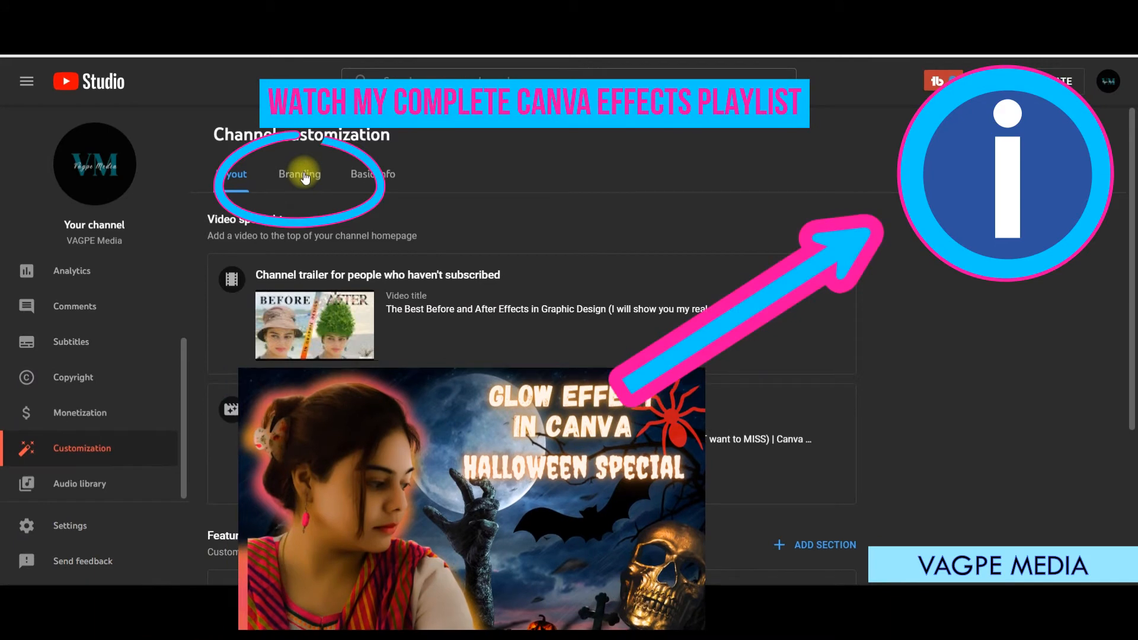
pyautogui.click(304, 178)
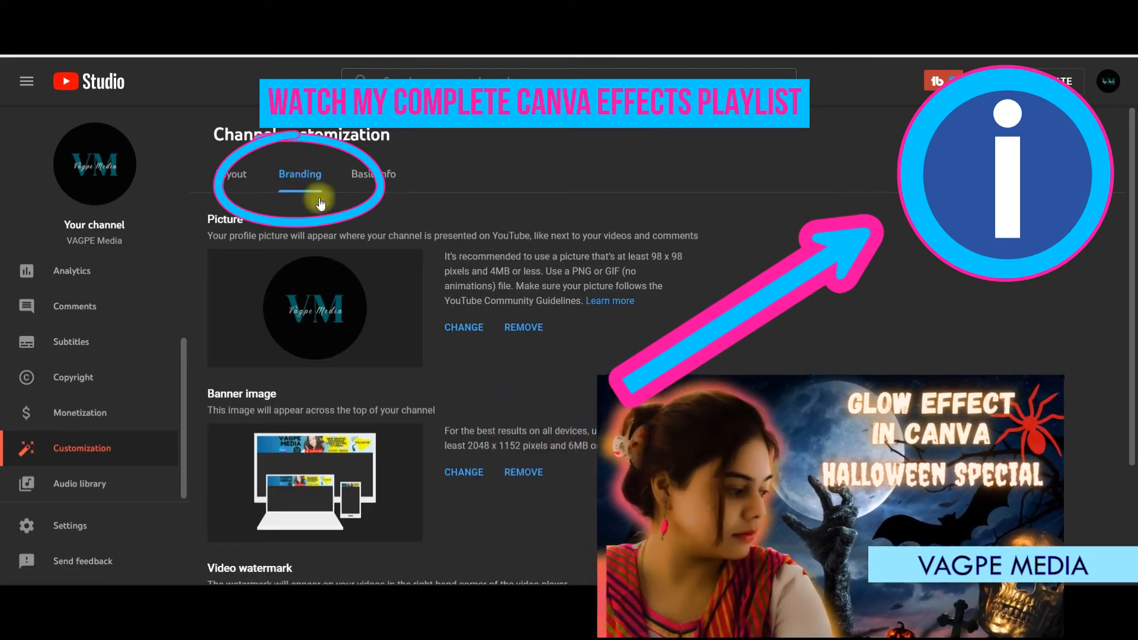
pyautogui.scroll(-1, 326, 212)
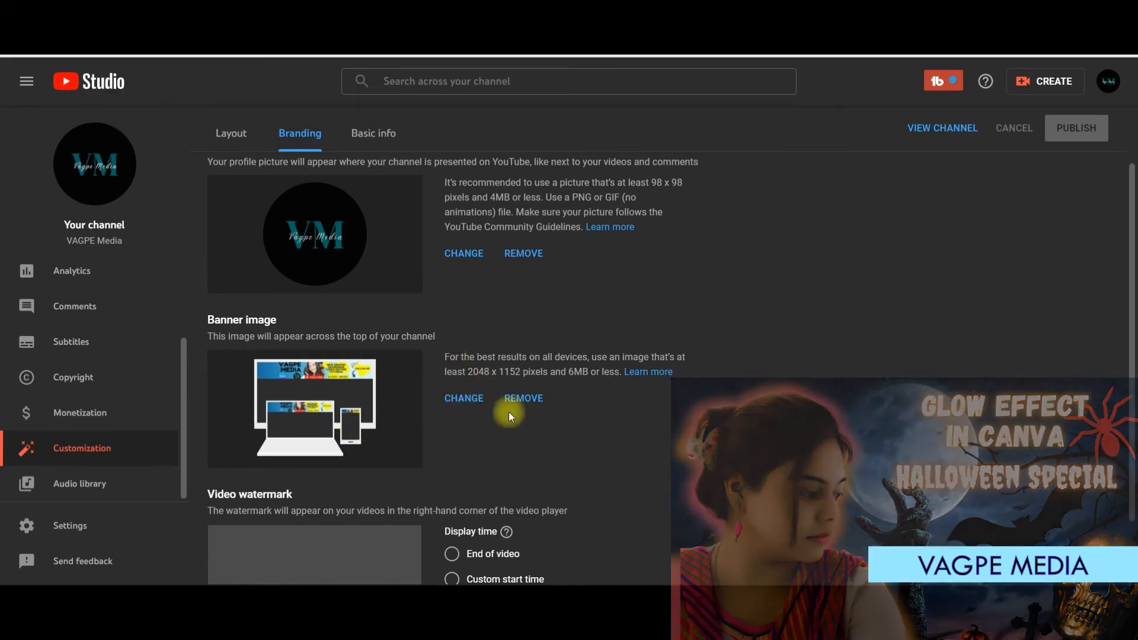
pyautogui.click(463, 399)
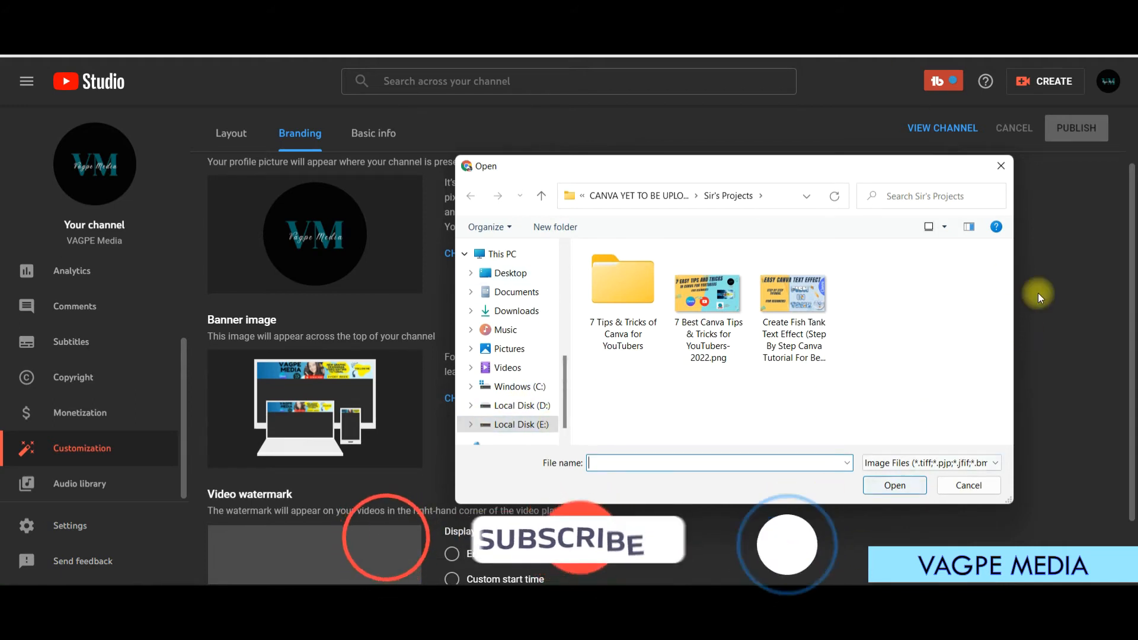
pyautogui.click(1001, 166)
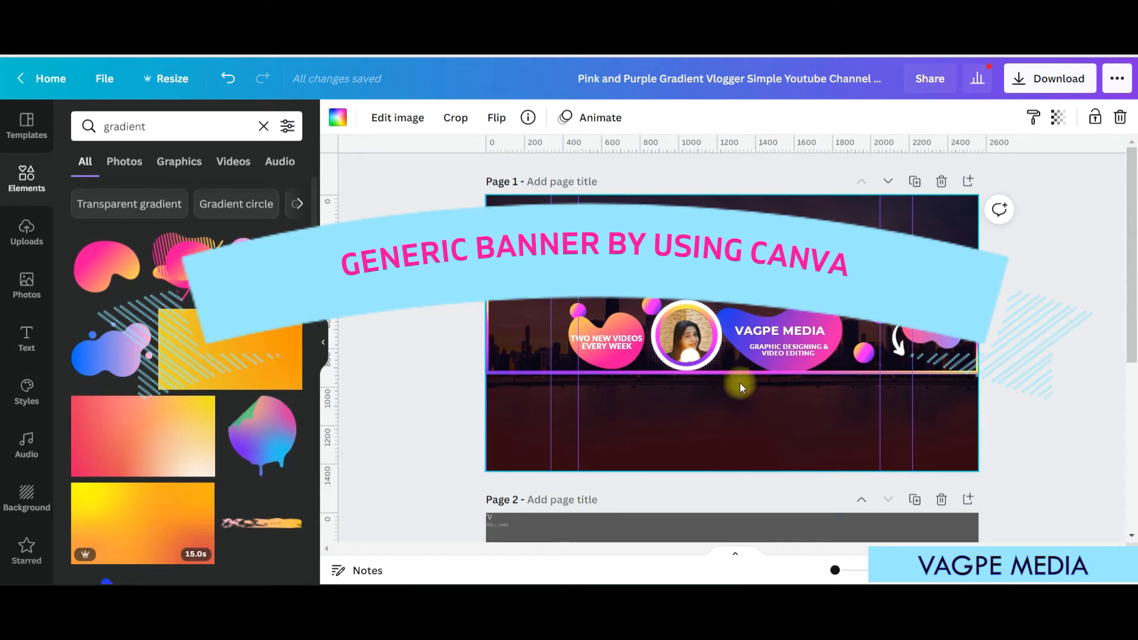
# Back in the Canva design, add a blank third page and set the blue-to-cyan gradient image as its background
pyautogui.scroll(-5, 1000, 480)
pyautogui.click(750, 504)
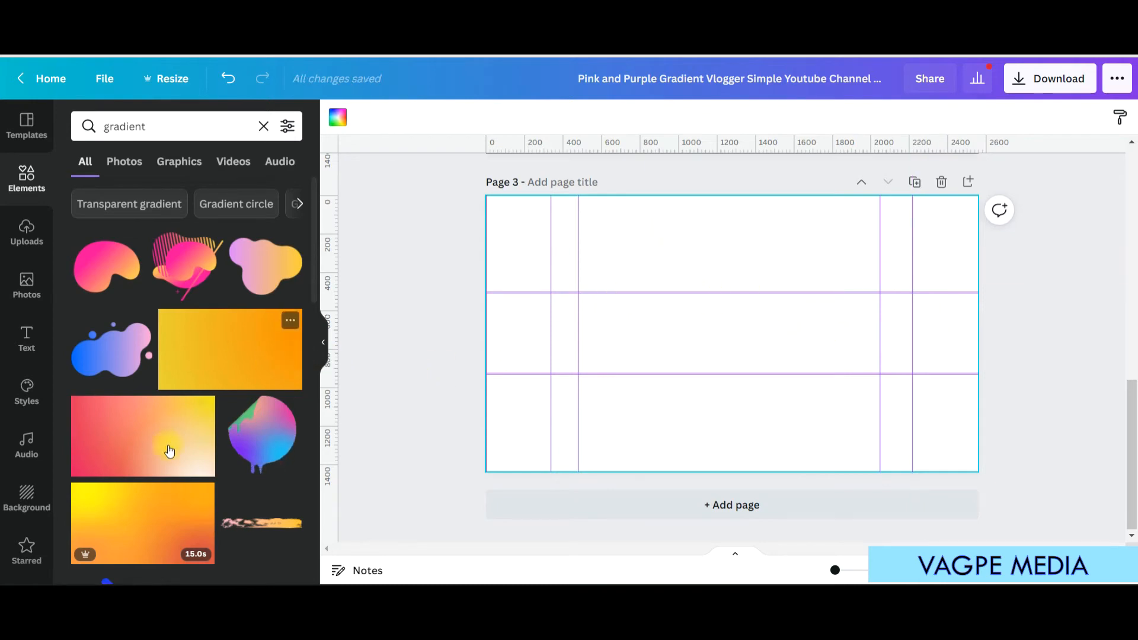
pyautogui.scroll(-10, 162, 445)
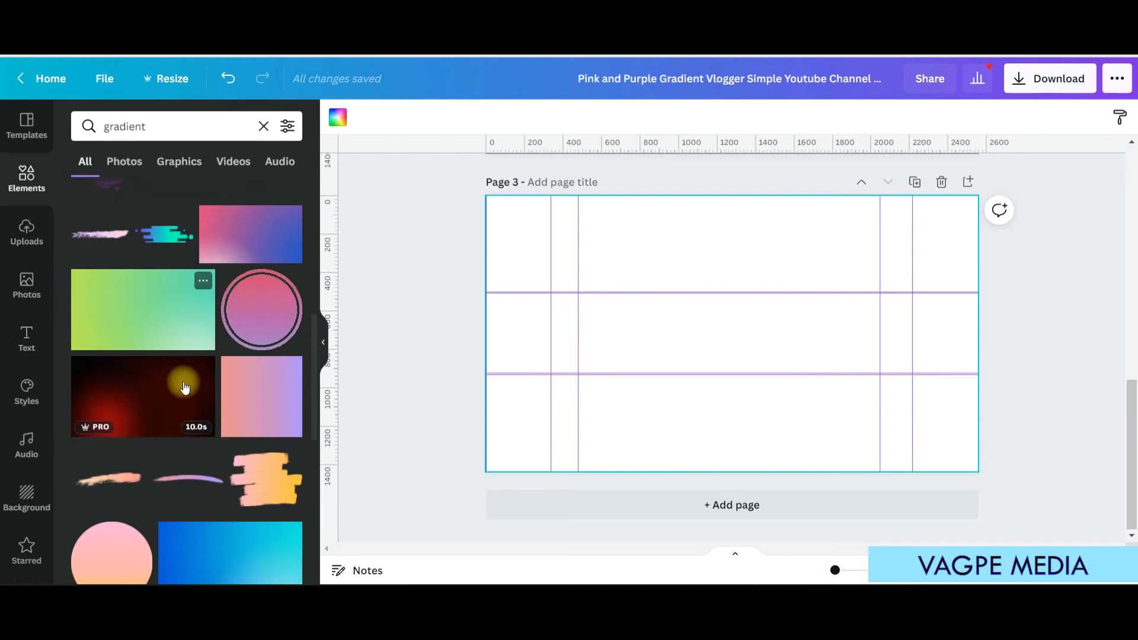
pyautogui.scroll(-5, 172, 373)
pyautogui.click(229, 271)
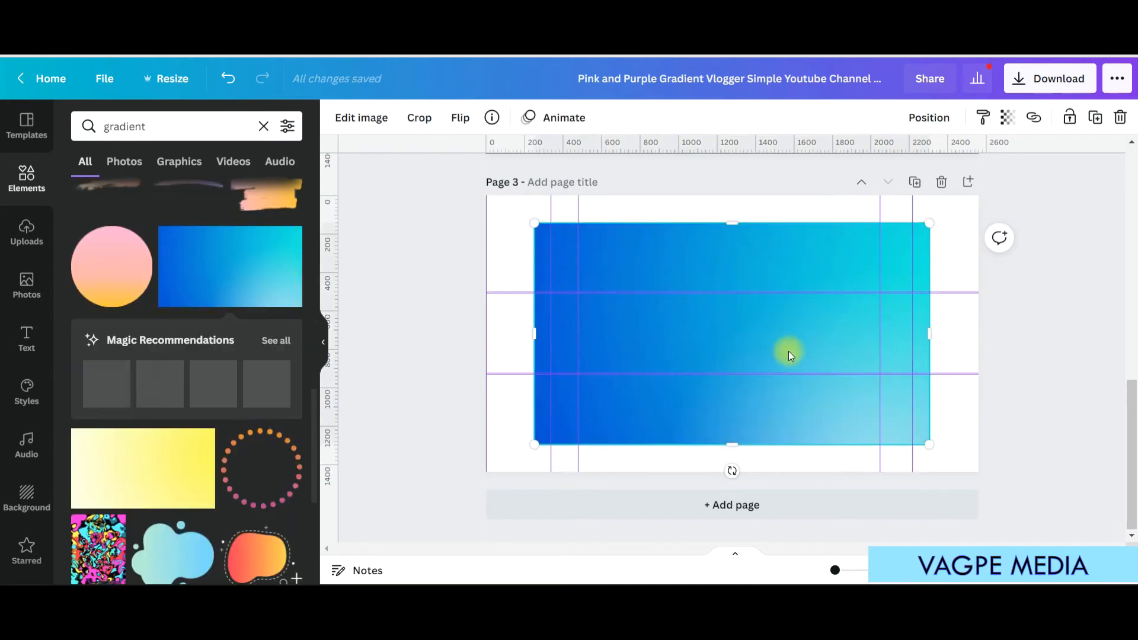
pyautogui.rightClick(772, 349)
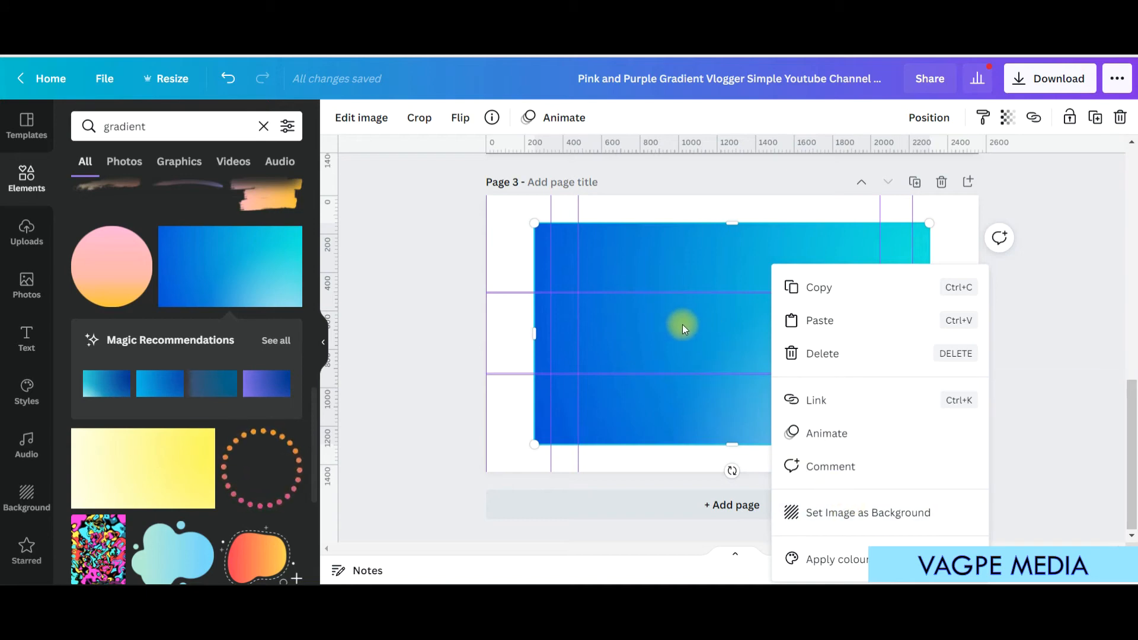
pyautogui.click(889, 513)
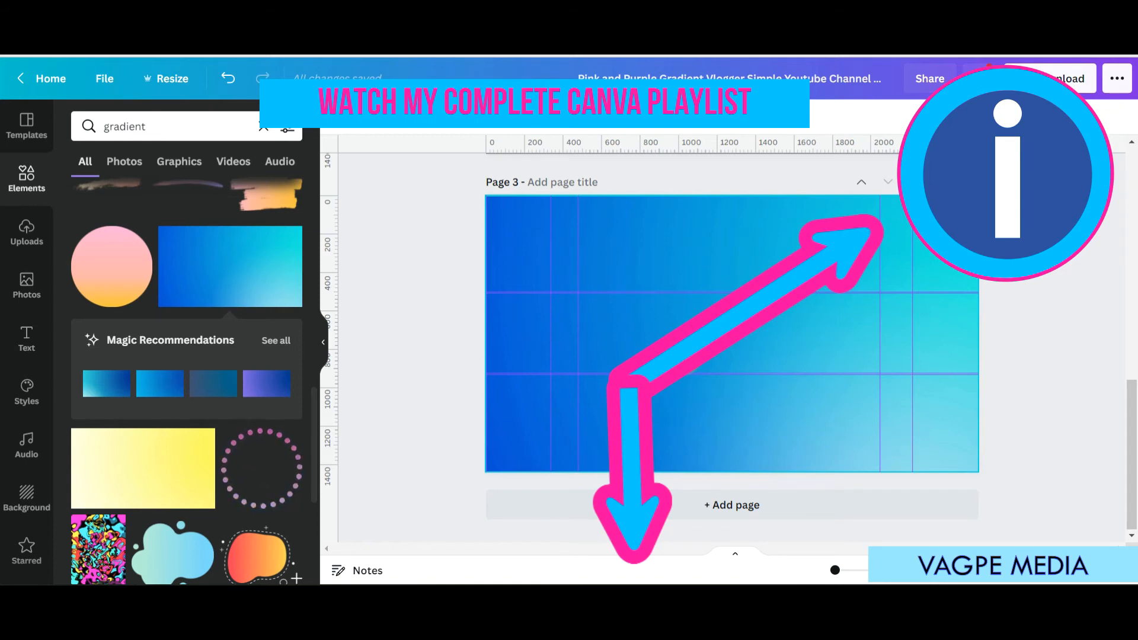
# Flip the Page 3 gradient background both vertically and horizontally
pyautogui.click(684, 358)
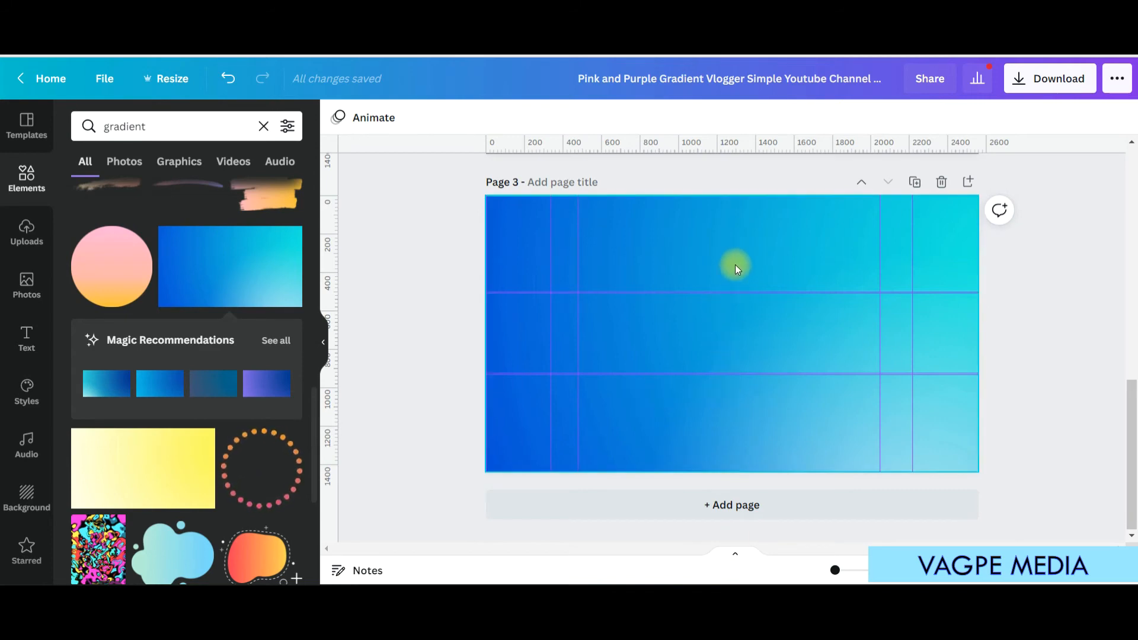
pyautogui.click(712, 274)
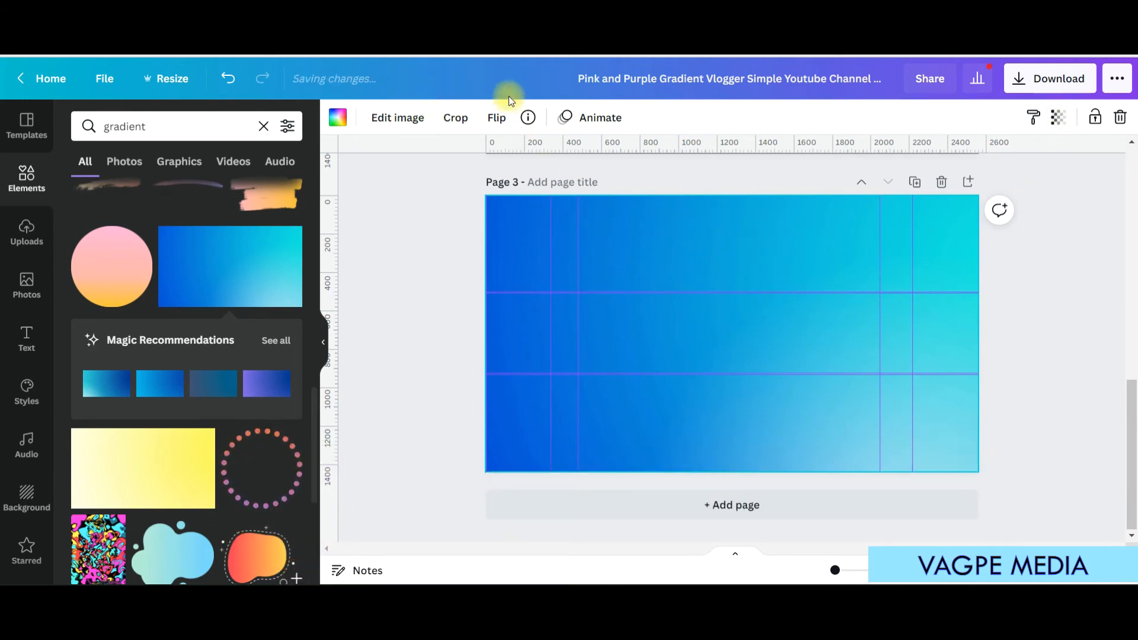
pyautogui.click(497, 117)
pyautogui.click(532, 189)
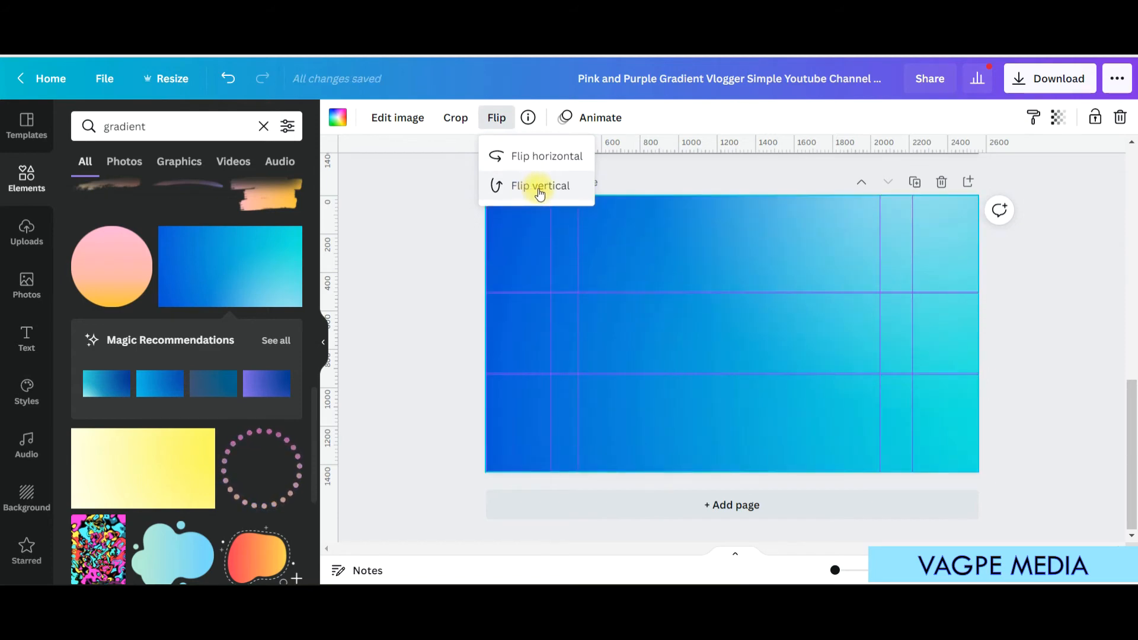
pyautogui.click(539, 157)
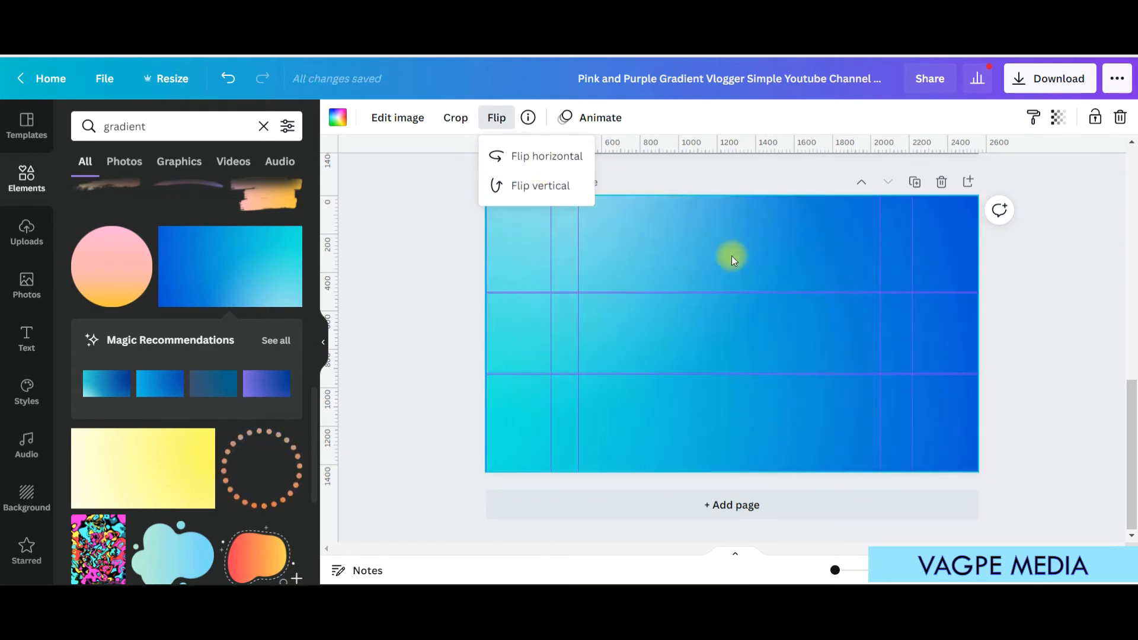
# Set the transparency of the Page 3 gradient background to 74
pyautogui.click(1057, 118)
pyautogui.moveTo(1007, 161); pyautogui.dragTo(986, 165)
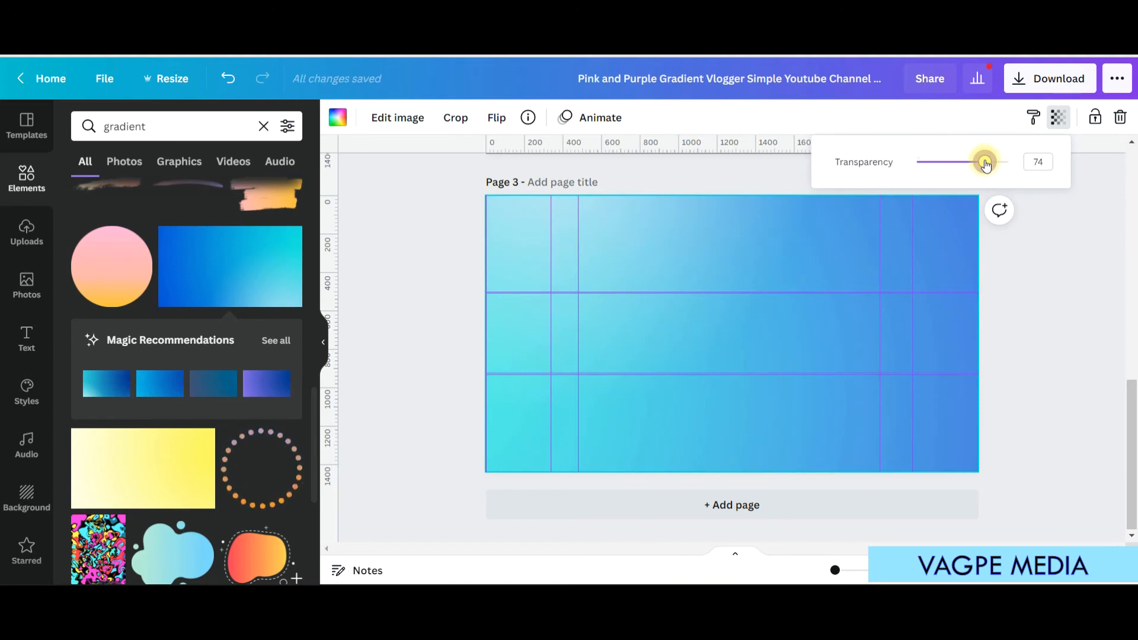
pyautogui.click(1069, 300)
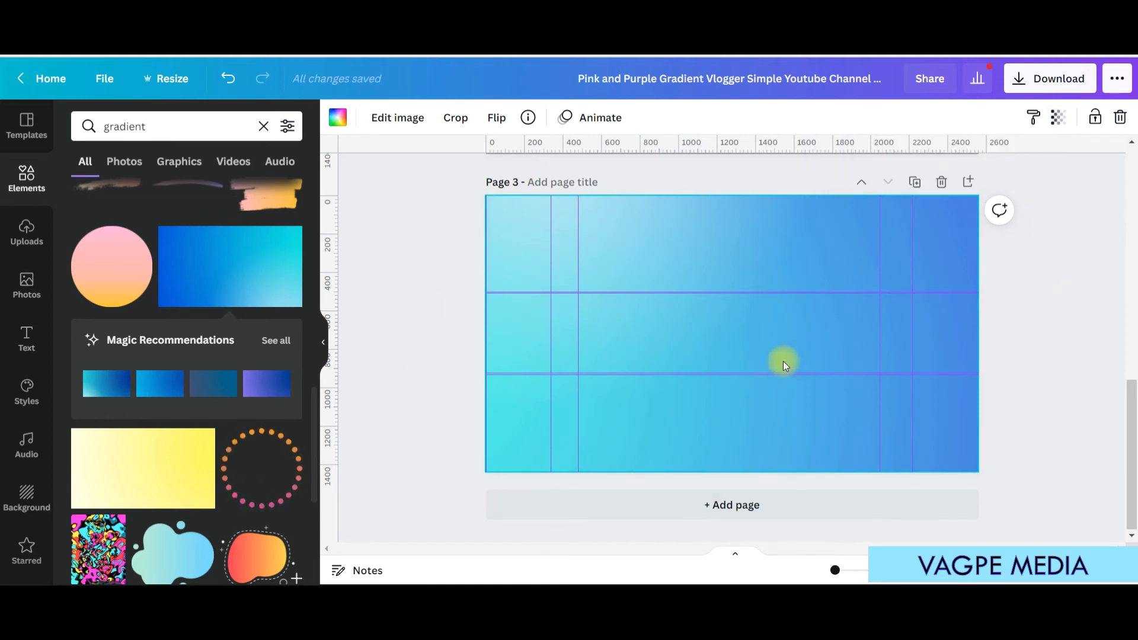
pyautogui.click(1058, 124)
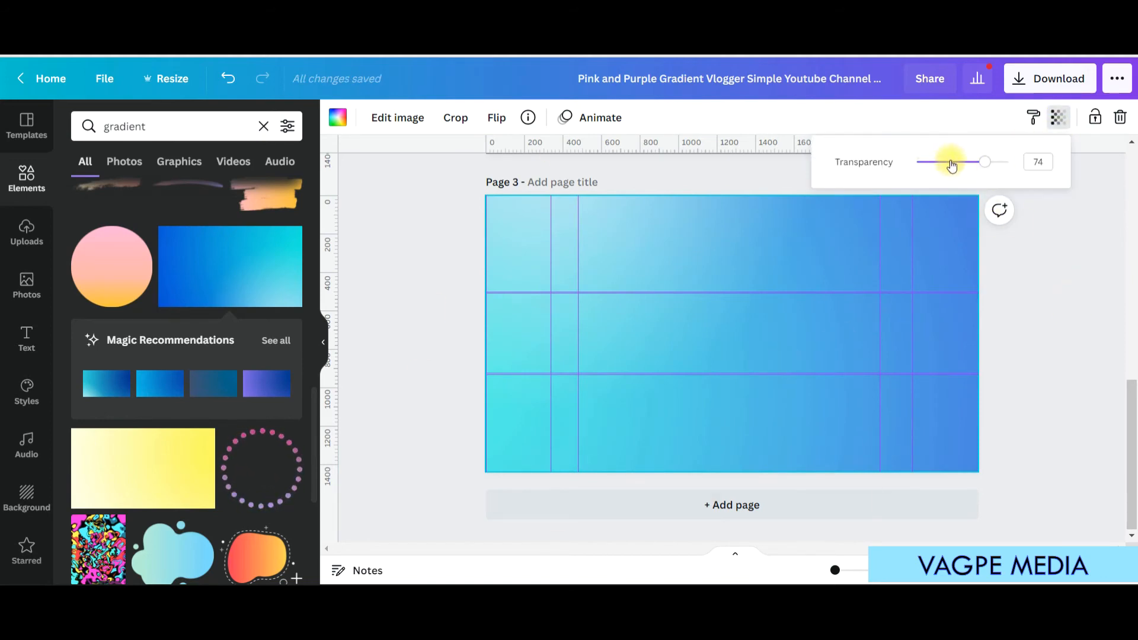
pyautogui.click(1072, 254)
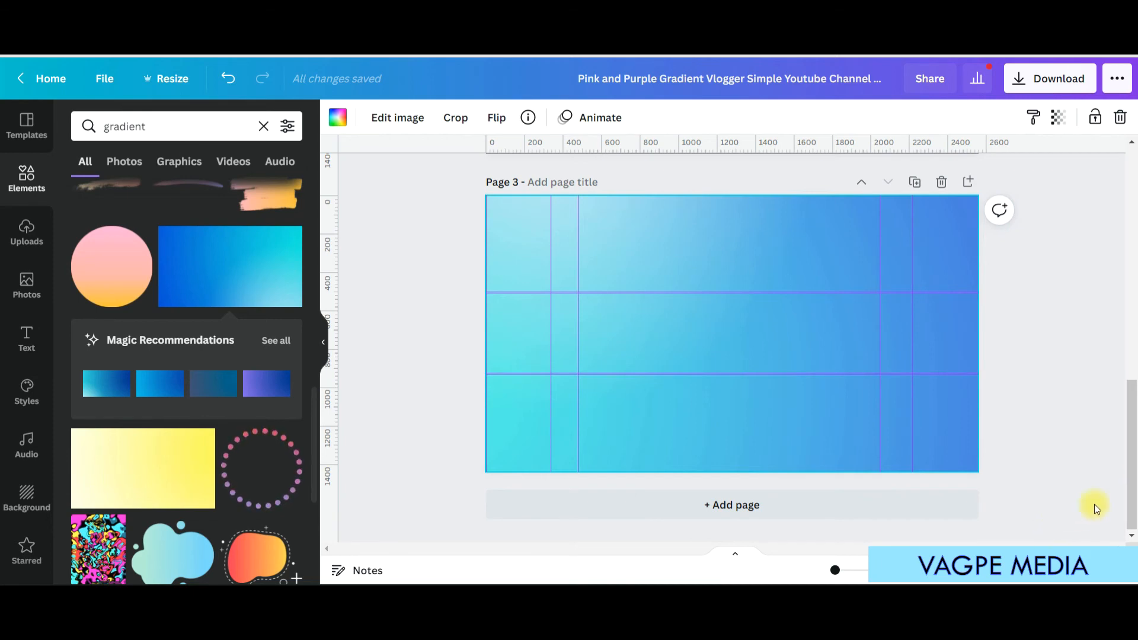
# Search the elements for "frame", add the circular frame, and shrink it to fit between the horizontal guides, slightly left of the page centre
pyautogui.click(264, 127)
pyautogui.write('frame')
pyautogui.press('Return')
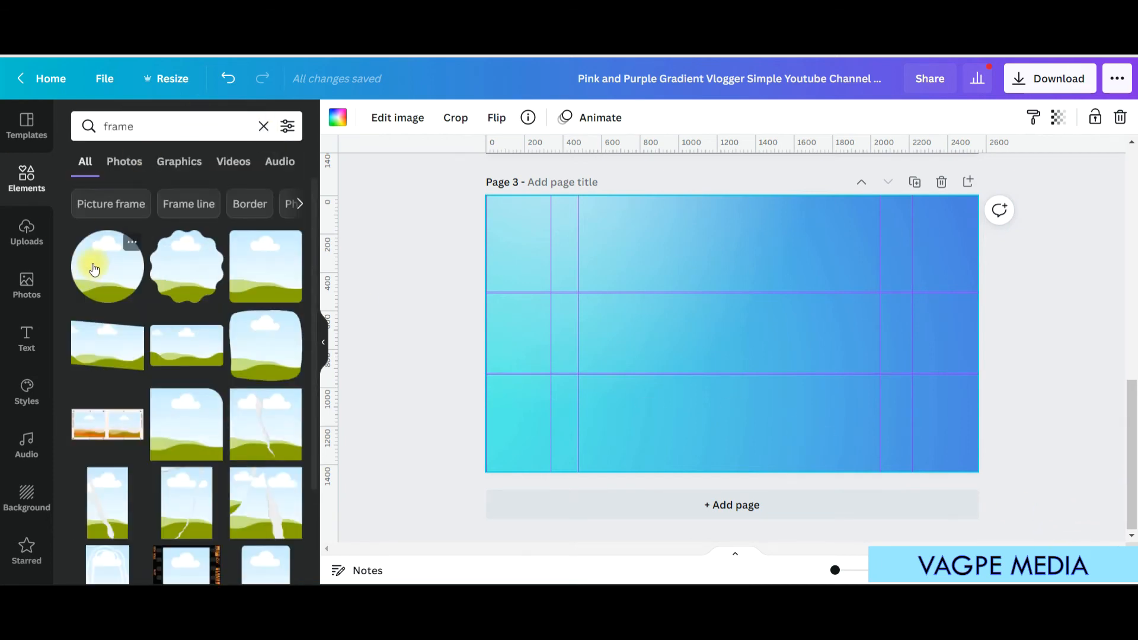
pyautogui.click(121, 272)
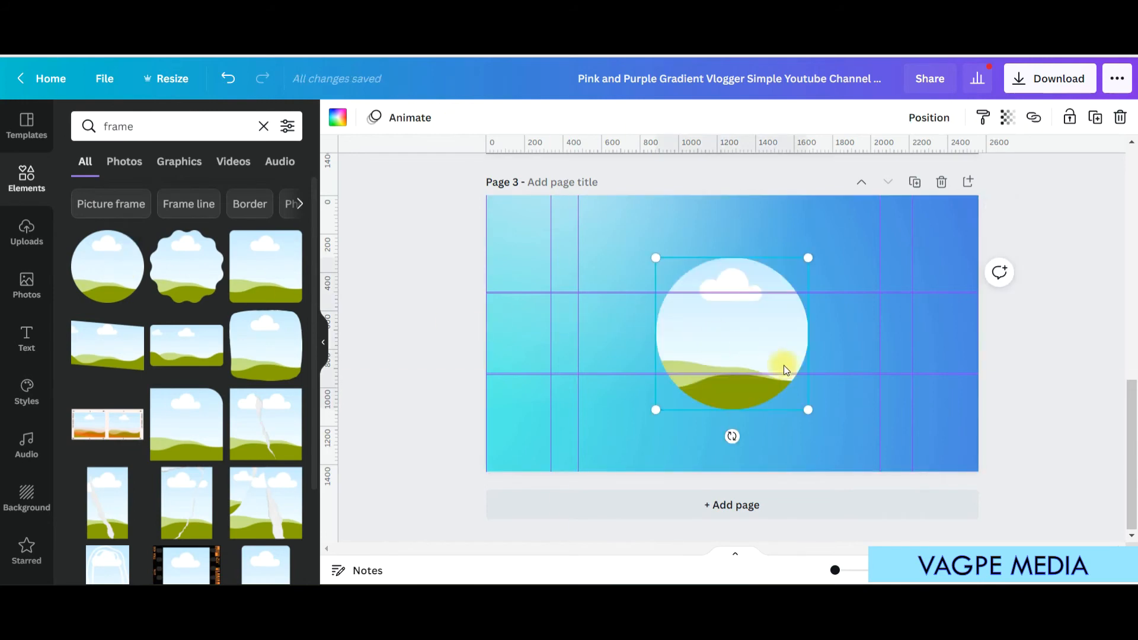
pyautogui.moveTo(779, 391); pyautogui.dragTo(727, 376)
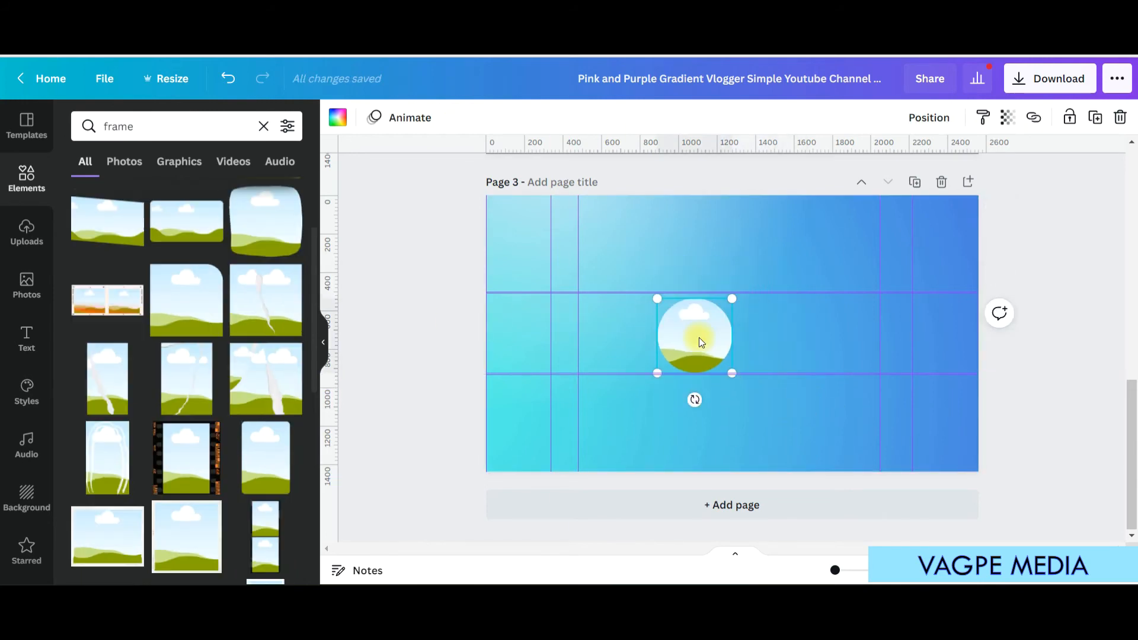
pyautogui.moveTo(696, 336); pyautogui.dragTo(692, 335)
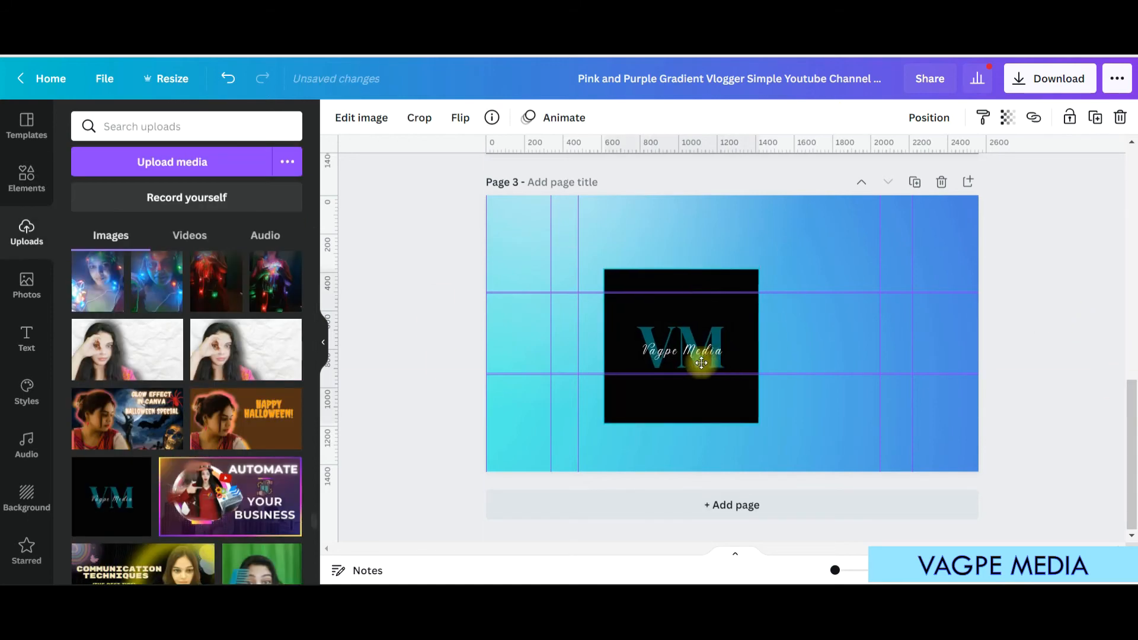
# Fill the circular frame with the black VM logo image from the uploads
pyautogui.moveTo(666, 343); pyautogui.dragTo(716, 360)
pyautogui.click(702, 337)
pyautogui.doubleClick(701, 337)
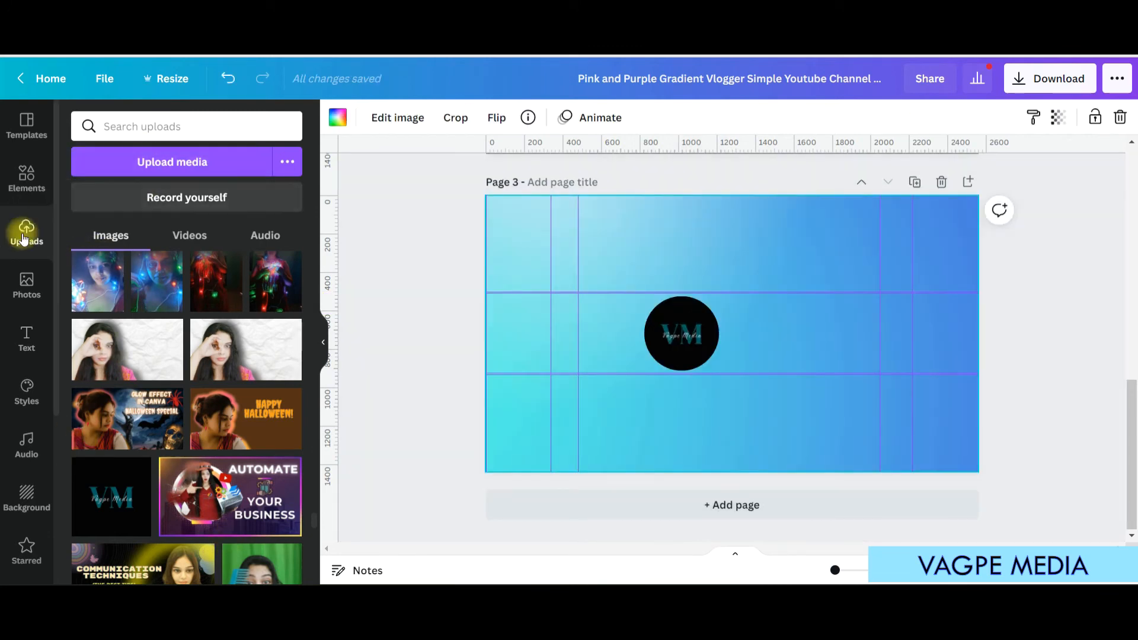
# Clear the element search, add the green-to-blue blob graphic, and shrink and place it at the banner's right end between the guides
pyautogui.click(27, 176)
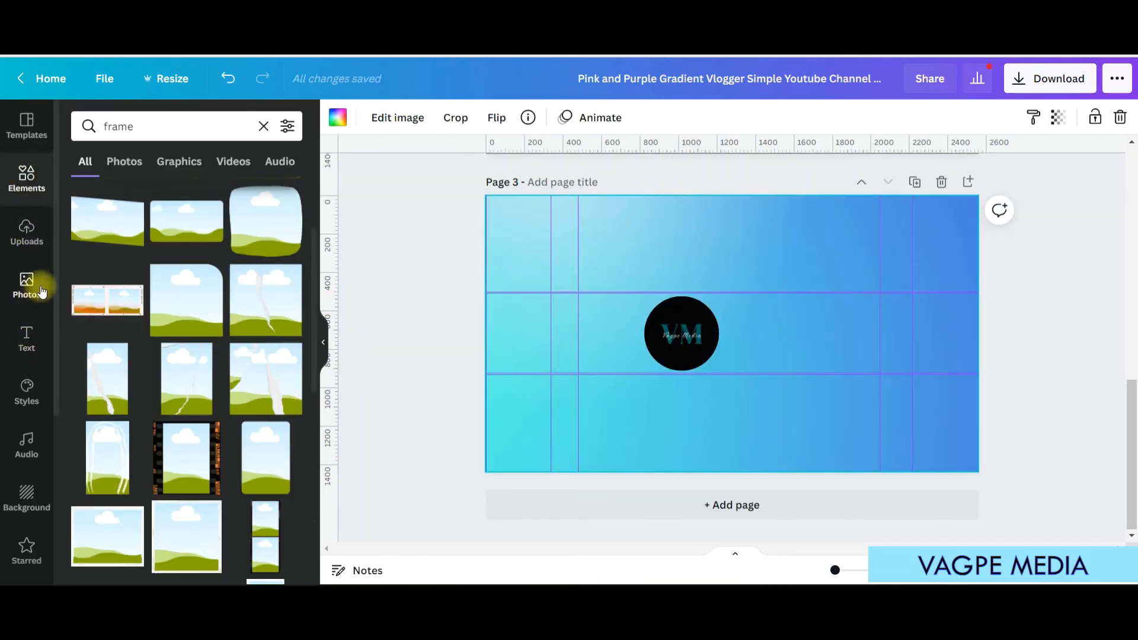
pyautogui.click(263, 126)
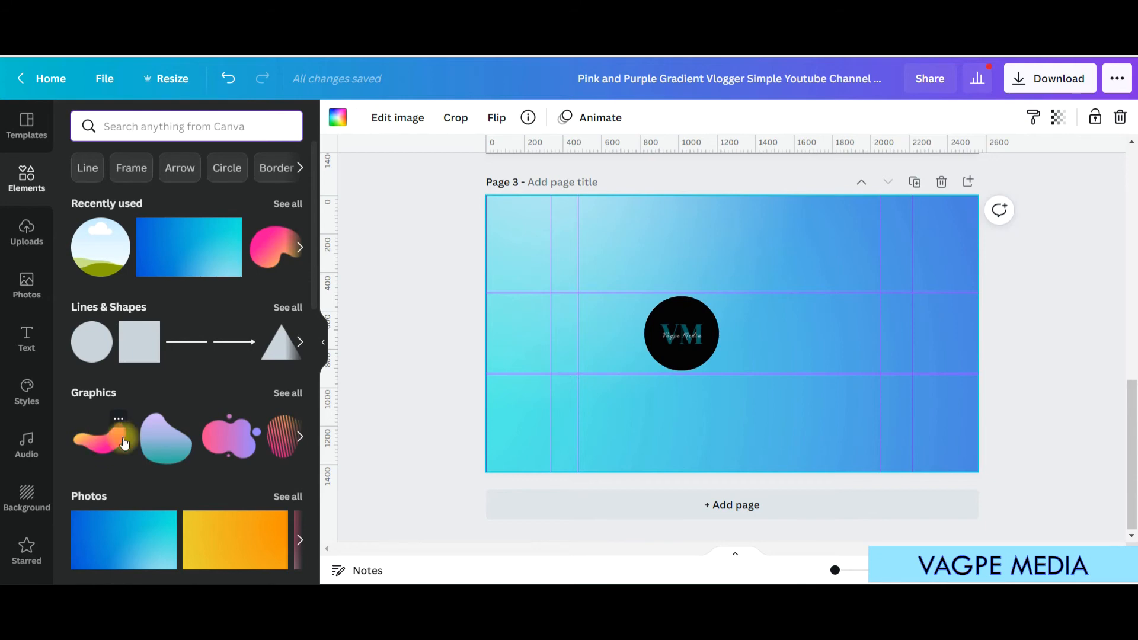
pyautogui.click(299, 437)
pyautogui.click(299, 436)
pyautogui.click(237, 442)
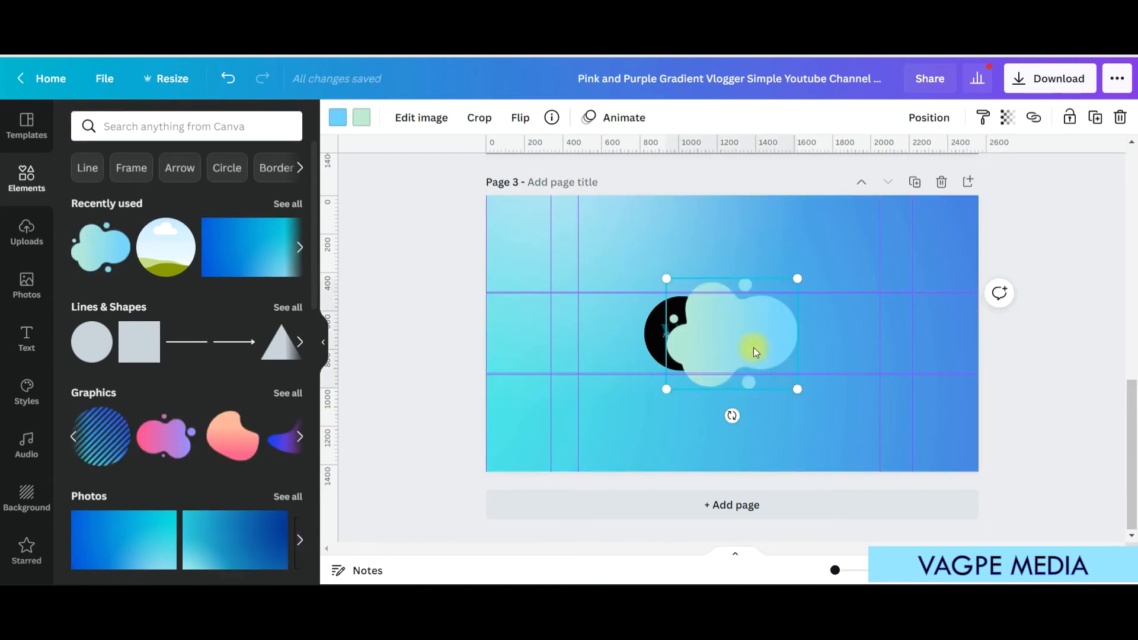
pyautogui.moveTo(824, 339); pyautogui.dragTo(926, 351)
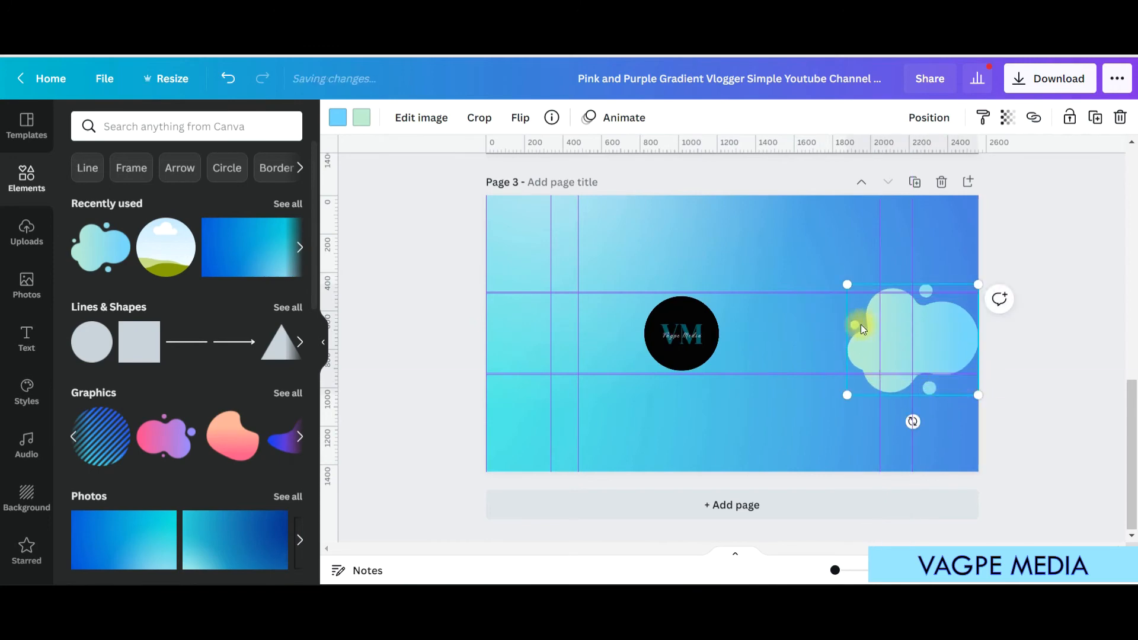
pyautogui.moveTo(847, 284); pyautogui.dragTo(884, 292)
# Add the lilac-to-yellow blob graphic, rotate and resize it on the logo's left side, and send it behind the logo
pyautogui.click(299, 436)
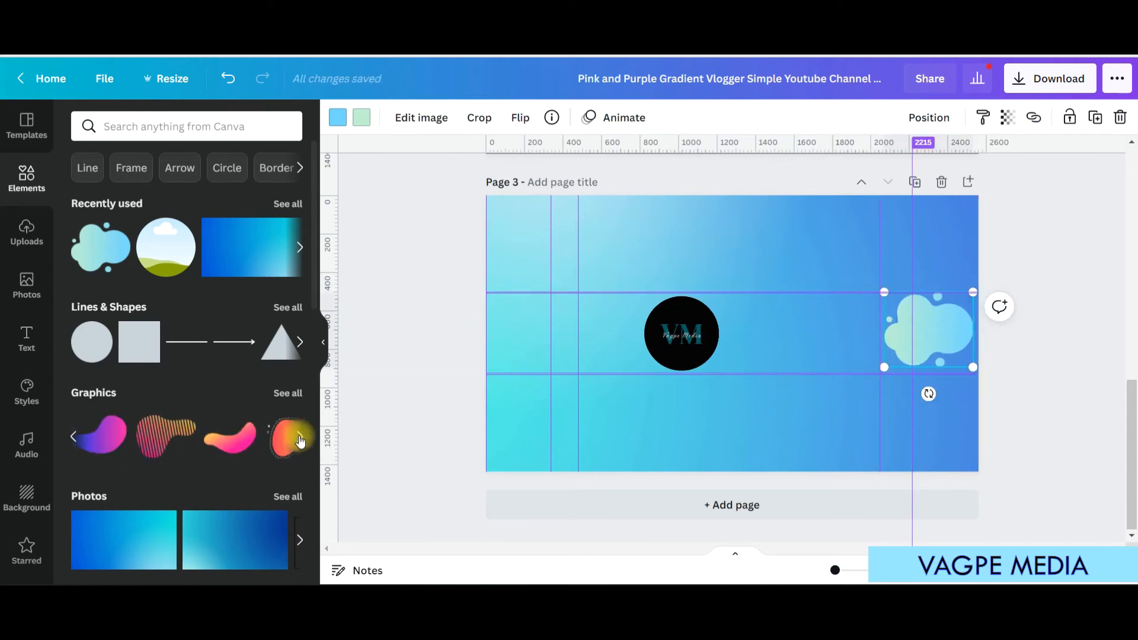
pyautogui.click(300, 437)
pyautogui.click(166, 437)
pyautogui.moveTo(731, 333); pyautogui.dragTo(620, 331)
pyautogui.moveTo(620, 413); pyautogui.dragTo(663, 399)
pyautogui.moveTo(535, 315); pyautogui.dragTo(550, 311)
pyautogui.click(941, 120)
pyautogui.click(871, 163)
# Add the pink-to-purple blob graphic, flip it horizontally, rotate it, and place it between the logo and the green-to-blue blob
pyautogui.moveTo(682, 334); pyautogui.dragTo(788, 330)
pyautogui.click(759, 453)
pyautogui.click(166, 436)
pyautogui.click(521, 118)
pyautogui.click(564, 156)
pyautogui.moveTo(788, 401); pyautogui.dragTo(812, 398)
pyautogui.moveTo(789, 332); pyautogui.dragTo(800, 330)
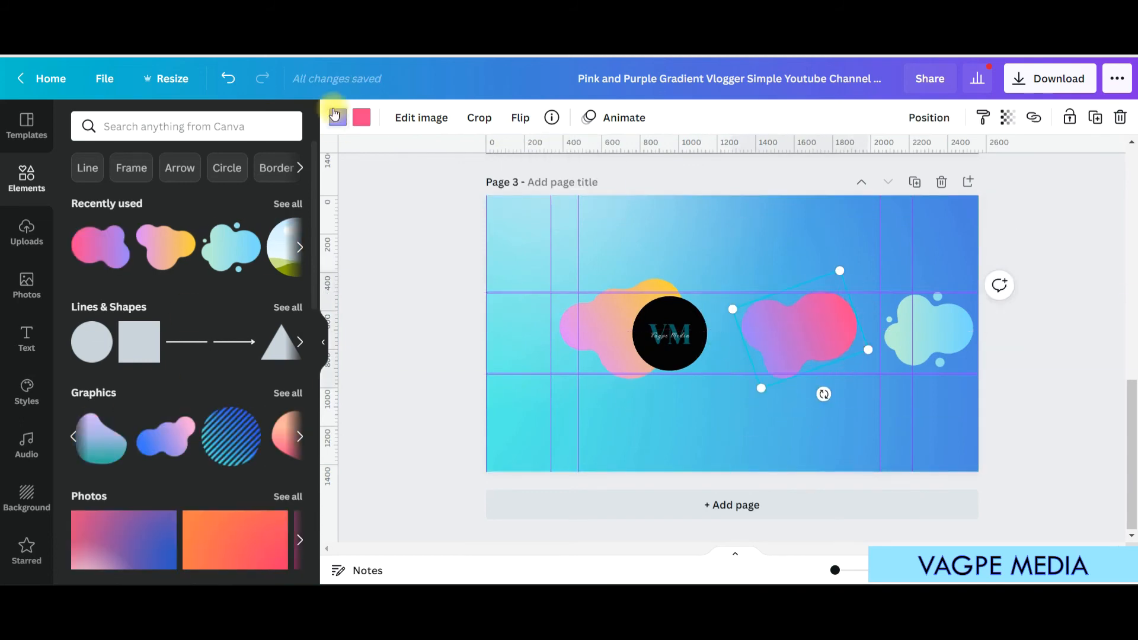
# Change the pink half of the pink-to-purple blob to yellow
pyautogui.click(361, 118)
pyautogui.click(166, 228)
pyautogui.click(817, 405)
# Search the elements for "canva", add the round Canva logo, and shrink it onto the lilac-to-yellow blob beside the VM logo
pyautogui.click(140, 126)
pyautogui.write('canva')
pyautogui.press('Return')
pyautogui.click(107, 267)
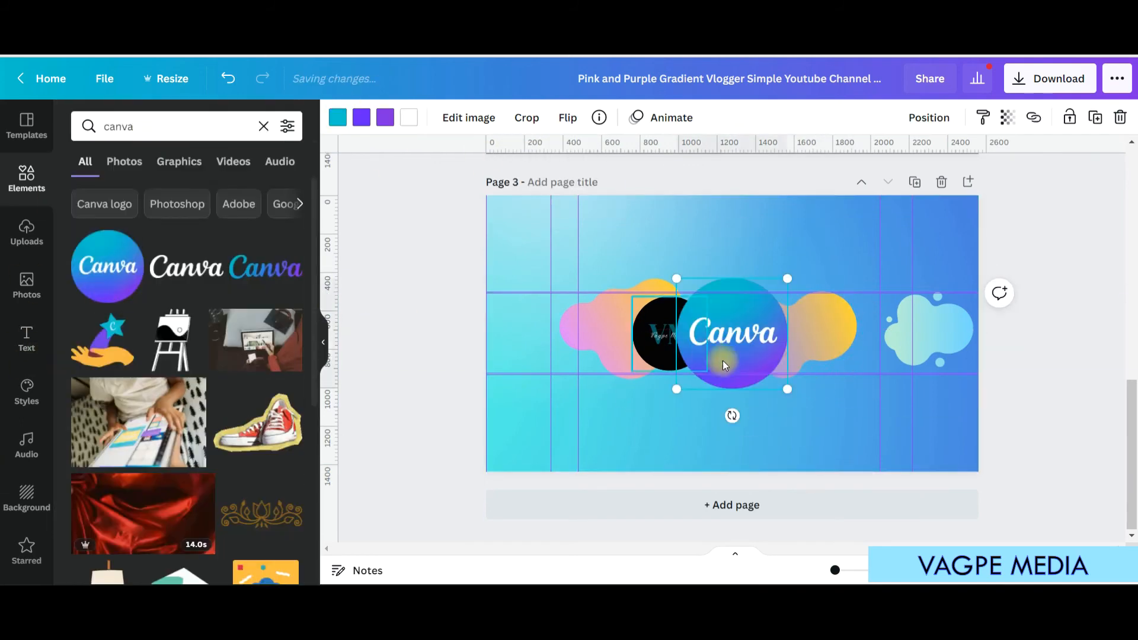
pyautogui.moveTo(786, 388)
pyautogui.mouseDown()
pyautogui.moveTo(720, 324)
pyautogui.moveTo(605, 318)
pyautogui.moveTo(624, 333)
pyautogui.moveTo(620, 362)
pyautogui.mouseUp()
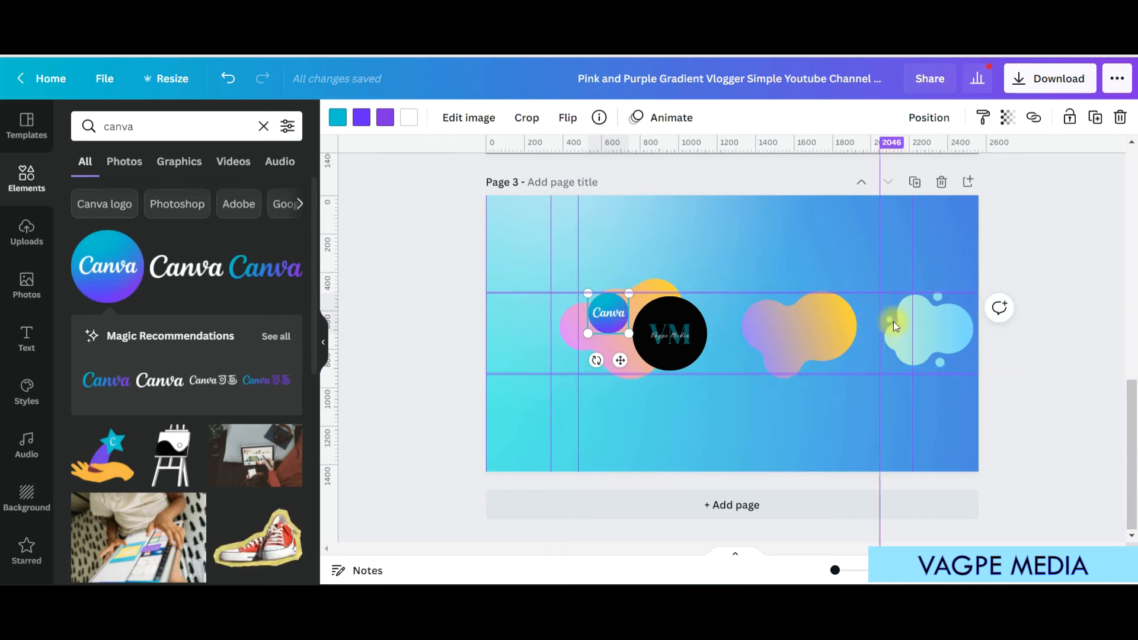
# Shrink the green-to-blue blob at the banner's right end
pyautogui.click(926, 328)
pyautogui.moveTo(973, 373); pyautogui.dragTo(942, 320)
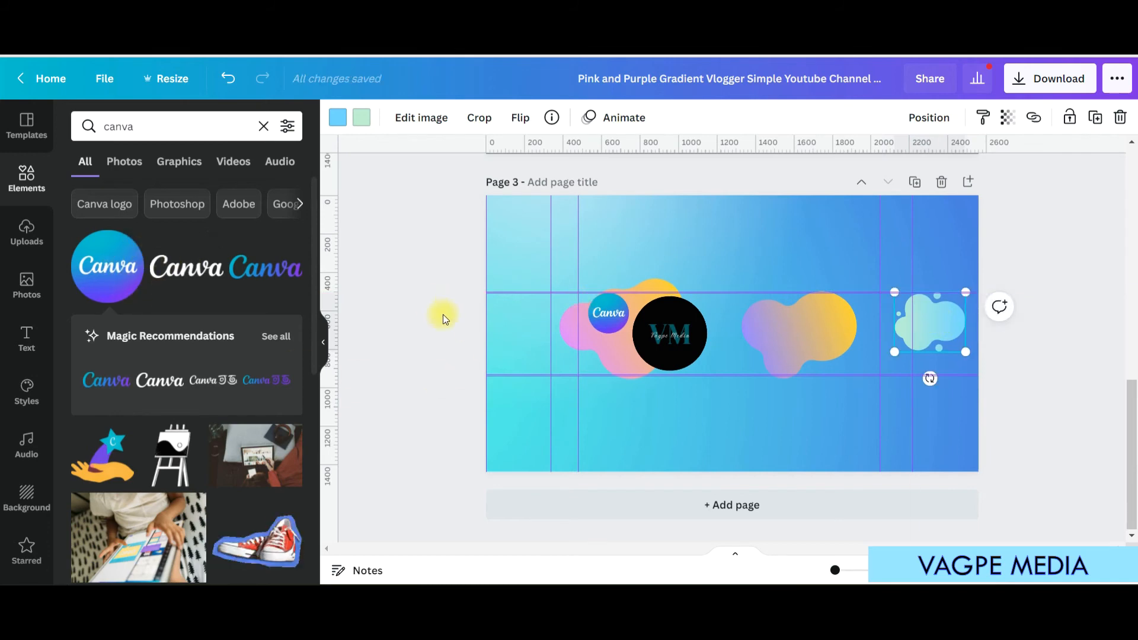
# Add the round video-camera logo image from the uploads to page 3 and remove its background
pyautogui.click(32, 240)
pyautogui.scroll(-10, 247, 356)
pyautogui.scroll(-10, 247, 356)
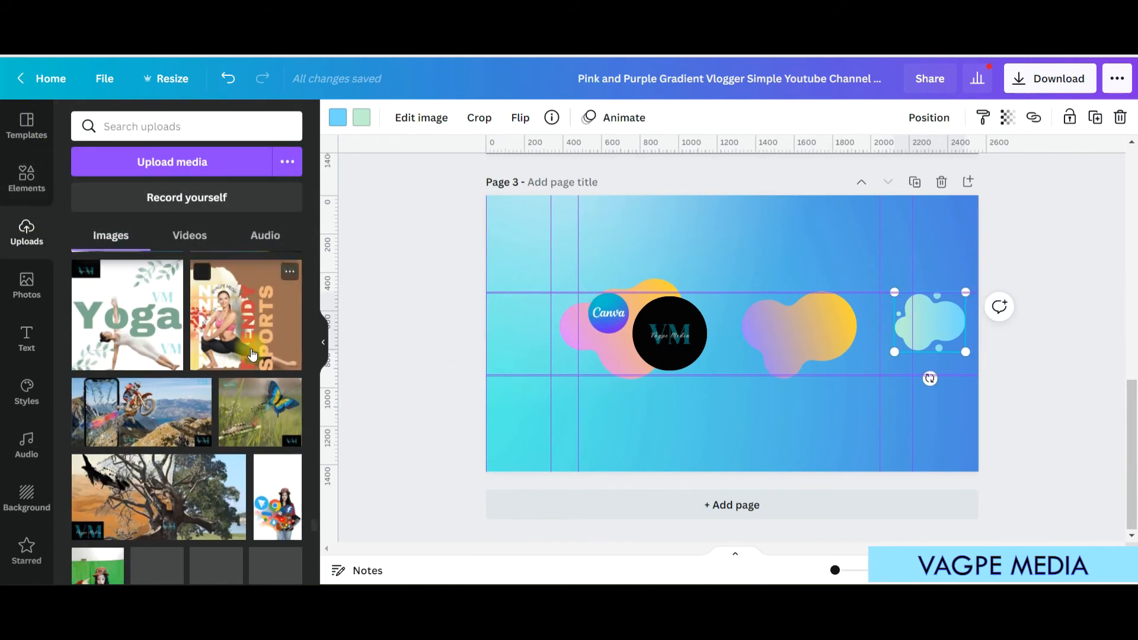
pyautogui.scroll(-1, 254, 363)
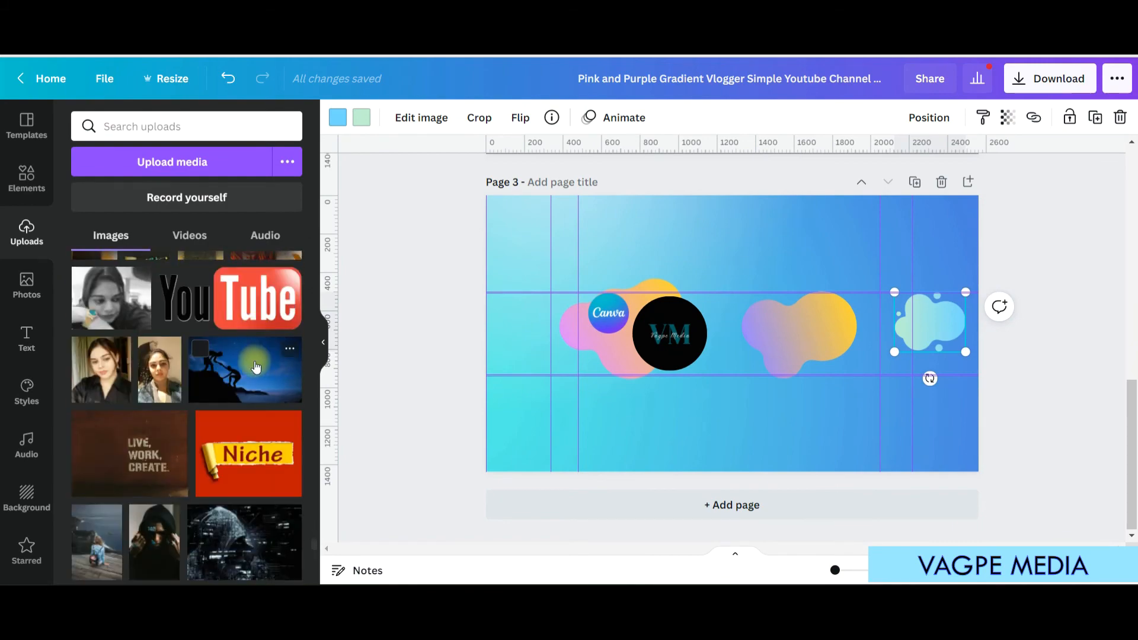
pyautogui.scroll(-10, 263, 370)
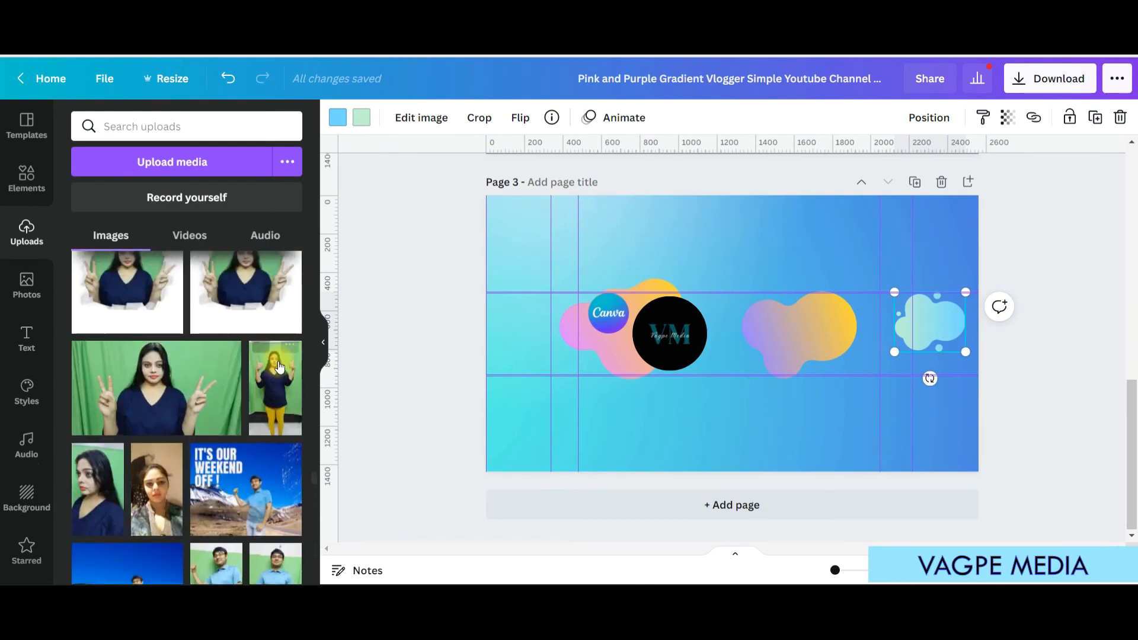
pyautogui.scroll(-10, 280, 366)
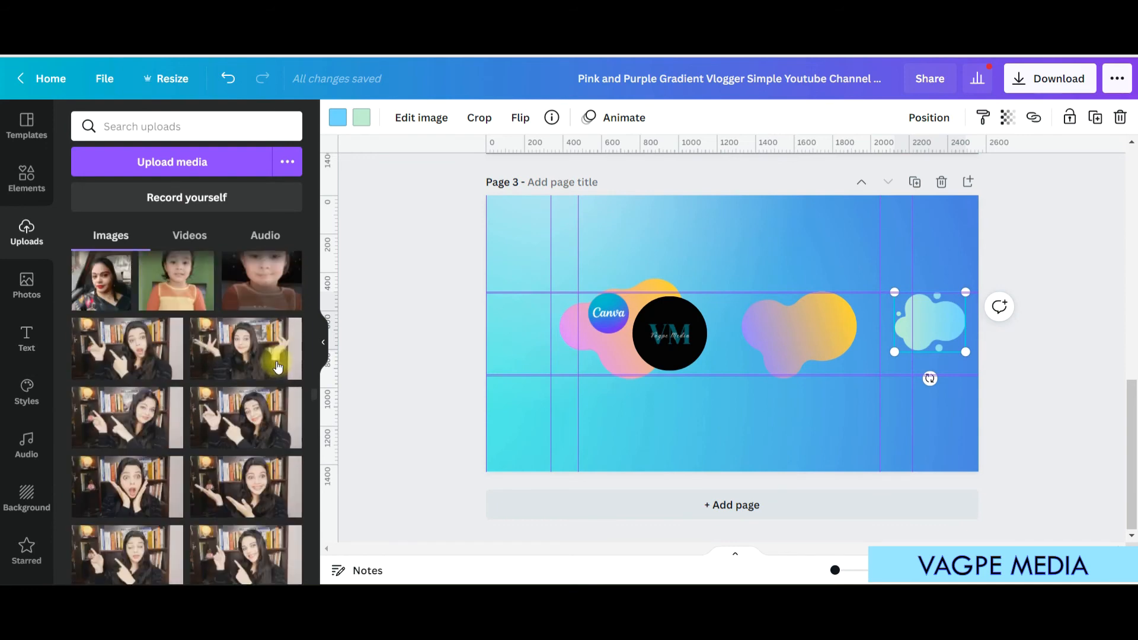
pyautogui.scroll(-2, 276, 362)
pyautogui.click(276, 362)
pyautogui.click(361, 118)
pyautogui.click(265, 351)
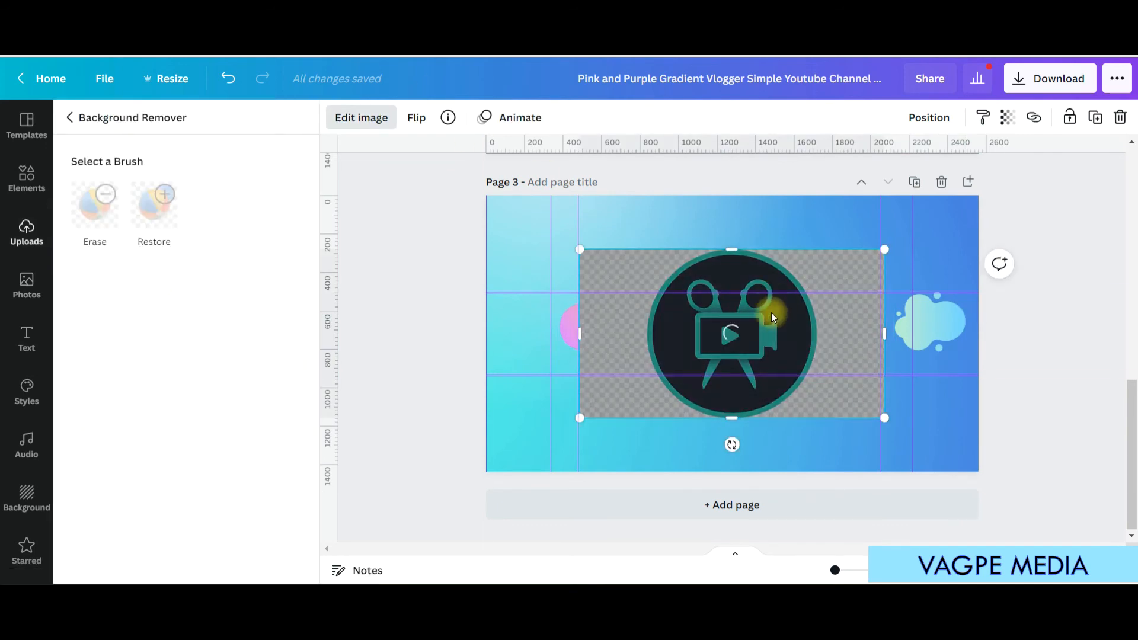
# Crop and shrink the video-camera logo, and place it below the Canva logo on the lilac-to-yellow blob
pyautogui.moveTo(883, 334); pyautogui.dragTo(822, 334)
pyautogui.moveTo(822, 418); pyautogui.dragTo(632, 285)
pyautogui.moveTo(614, 270); pyautogui.dragTo(590, 355)
pyautogui.click(766, 427)
# Nudge the circular VM logo slightly down and to the left
pyautogui.click(668, 335)
pyautogui.click(715, 410)
pyautogui.moveTo(669, 334); pyautogui.dragTo(666, 339)
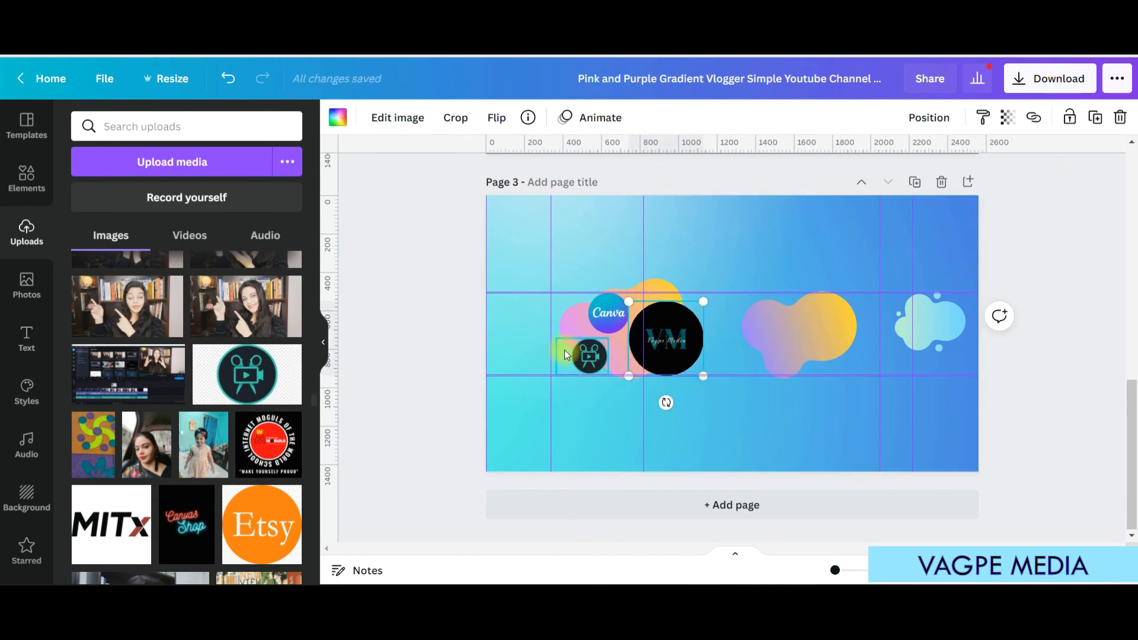
# Copy the VAGPE MEDIA title from page 1 and place it on the purple-to-yellow blob on page 3
pyautogui.click(800, 350)
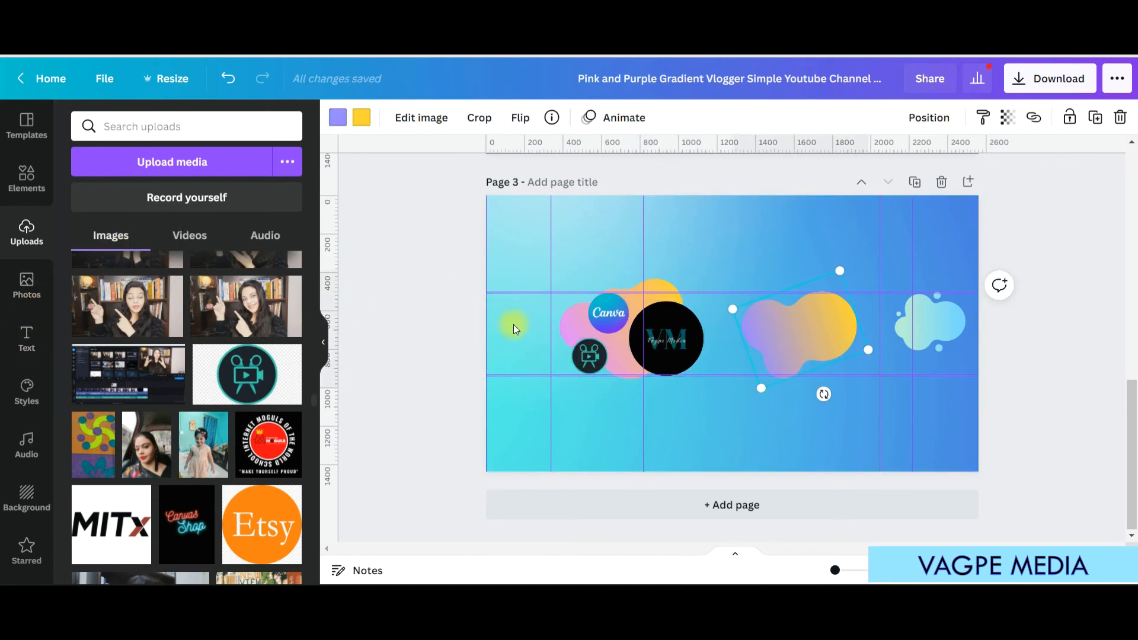
pyautogui.scroll(10, 759, 327)
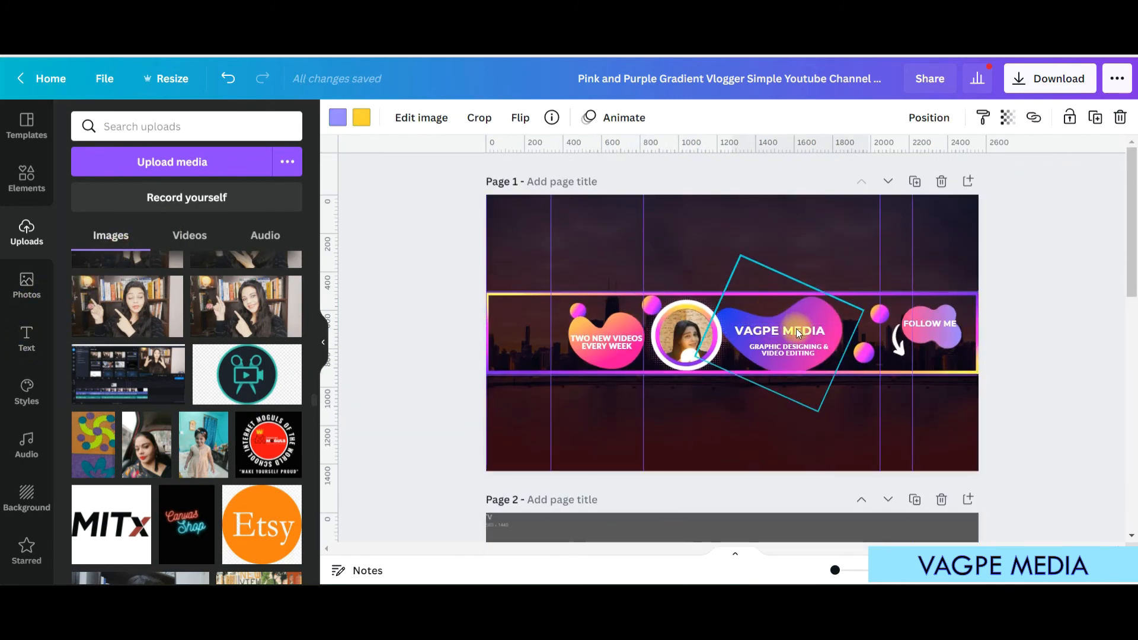
pyautogui.doubleClick(795, 329)
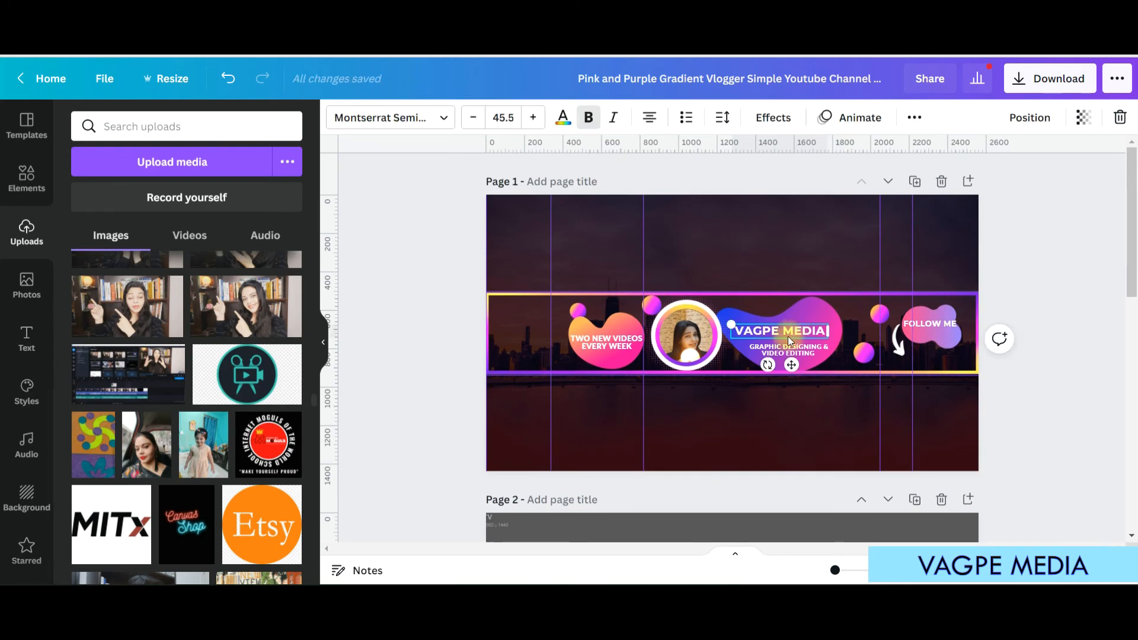
pyautogui.scroll(-10, 841, 385)
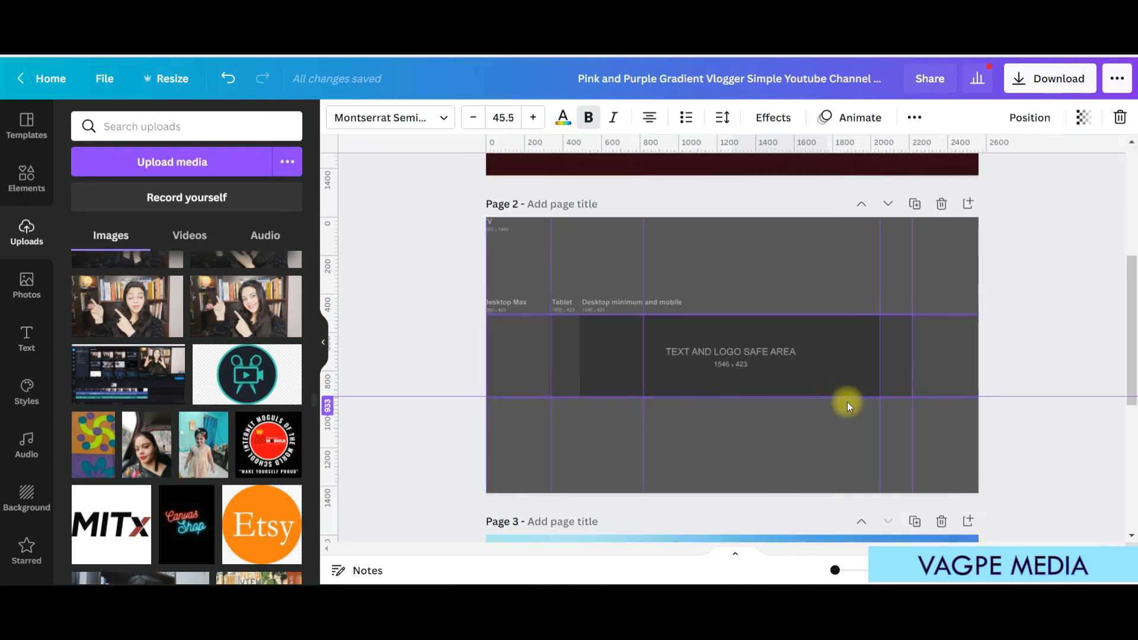
pyautogui.click(827, 375)
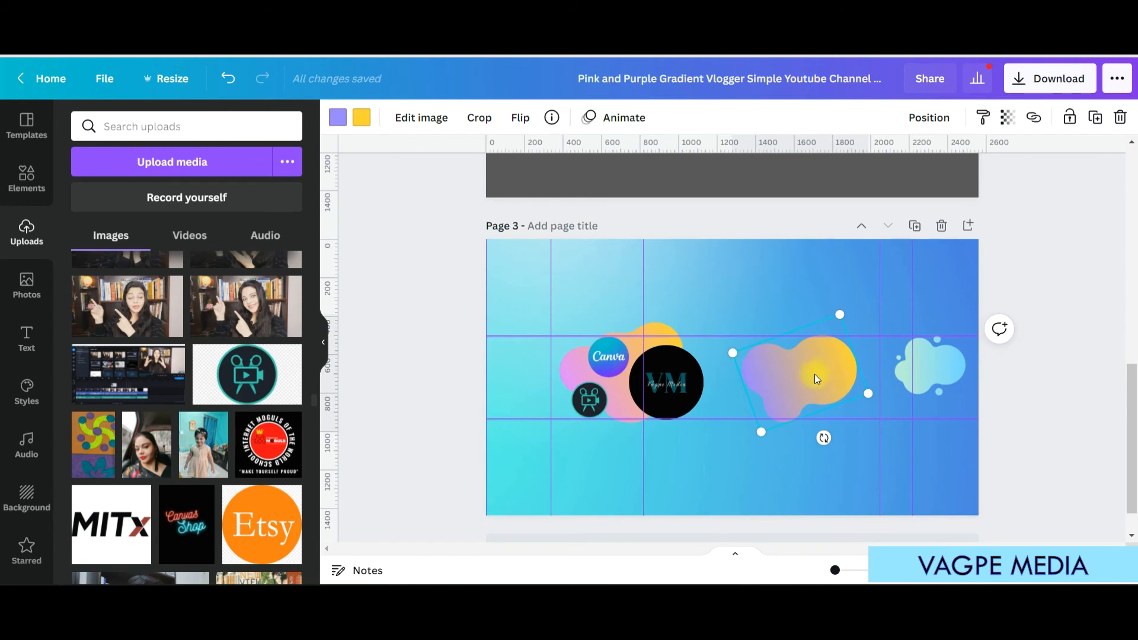
pyautogui.write('VAGPE MEDIA')
pyautogui.moveTo(790, 408); pyautogui.dragTo(812, 400)
# Color the VAGPE MEDIA title black and enlarge it to span the blob's width
pyautogui.click(563, 118)
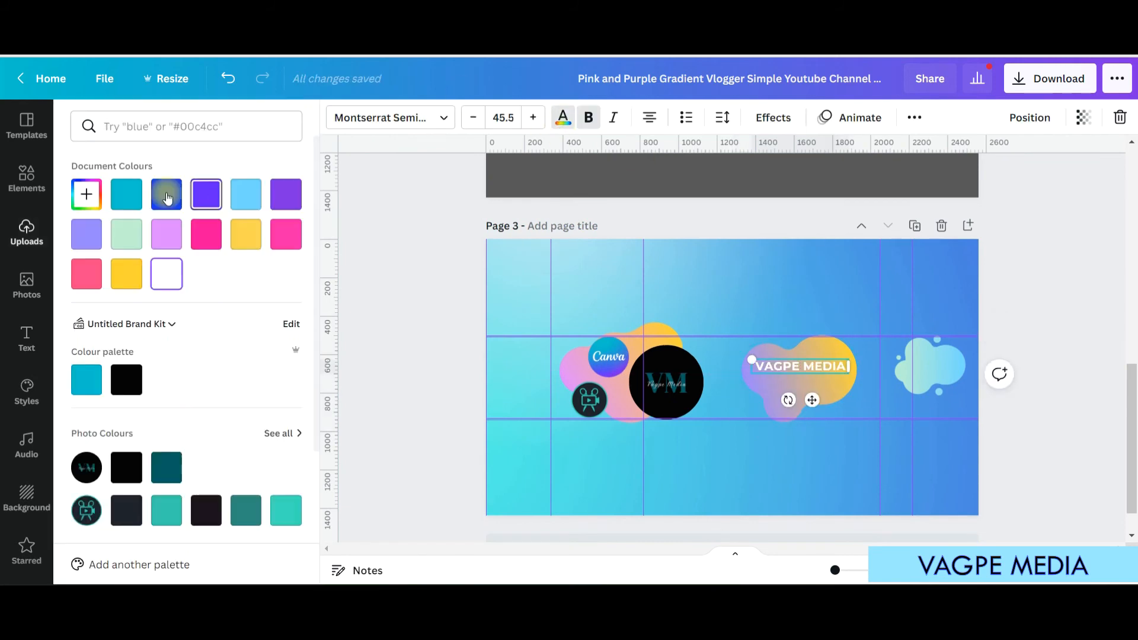
pyautogui.click(127, 468)
pyautogui.moveTo(751, 359); pyautogui.dragTo(725, 355)
pyautogui.moveTo(800, 401); pyautogui.dragTo(811, 401)
pyautogui.moveTo(809, 383); pyautogui.dragTo(789, 367)
# Place the GRAPHIC DESIGNING & VIDEO EDITING line beneath the title and color it black
pyautogui.click(904, 406)
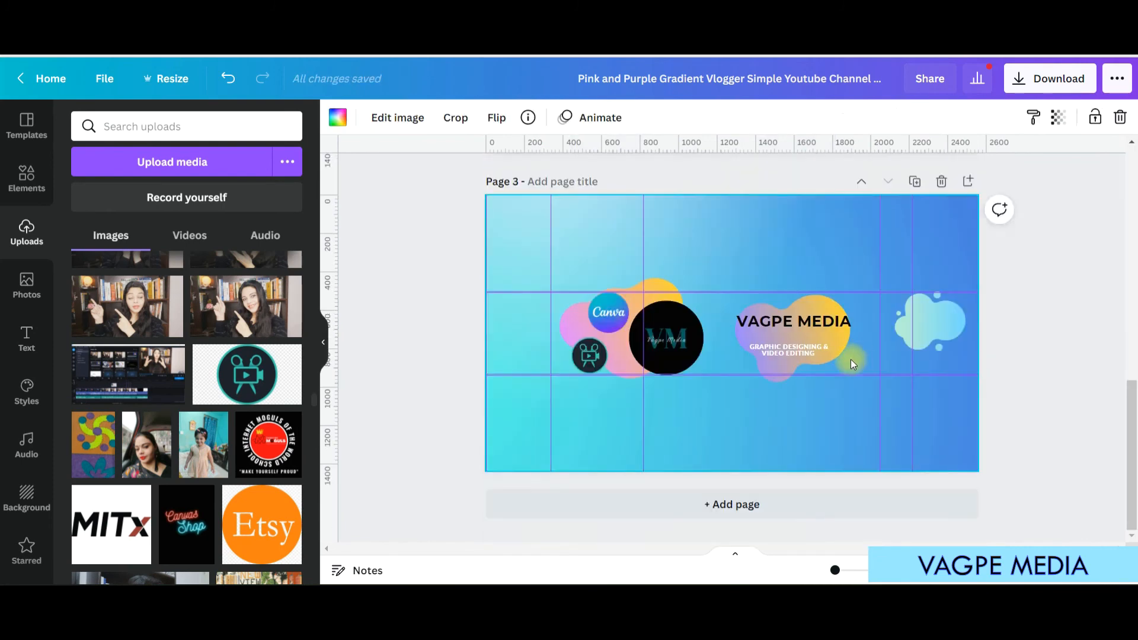
pyautogui.hotkey('ctrl', 'v')
pyautogui.click(563, 117)
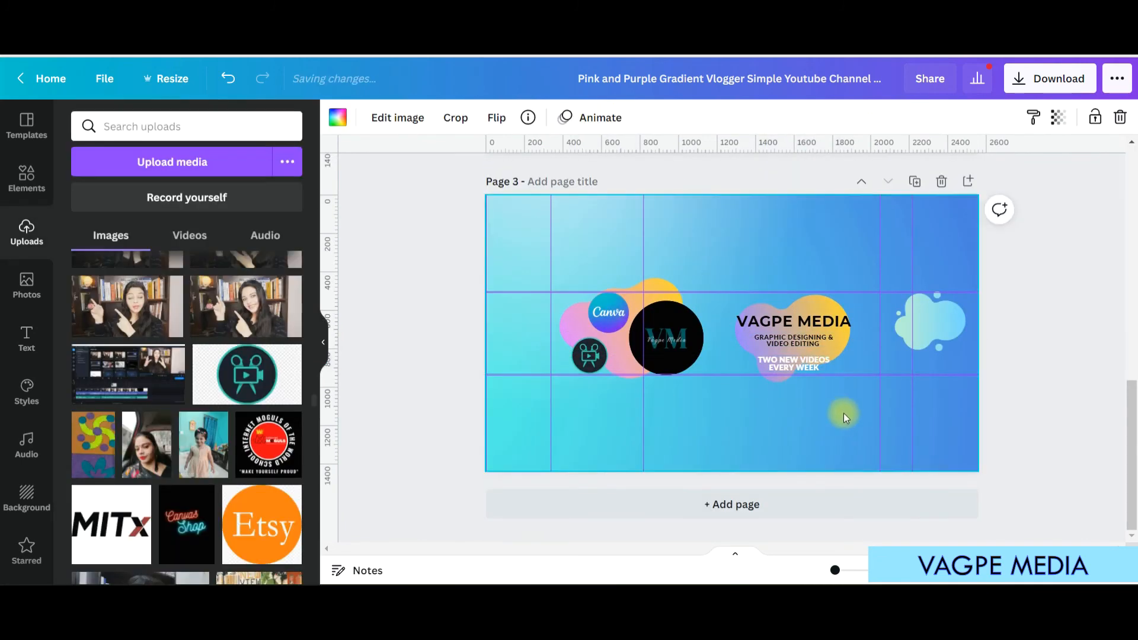
# Color the TWO NEW VIDEOS EVERY WEEK text black and position it at the lower part of the title blob
pyautogui.click(794, 362)
pyautogui.click(843, 414)
pyautogui.click(338, 117)
pyautogui.click(127, 194)
pyautogui.hotkey('ctrl', 'z')
pyautogui.click(794, 363)
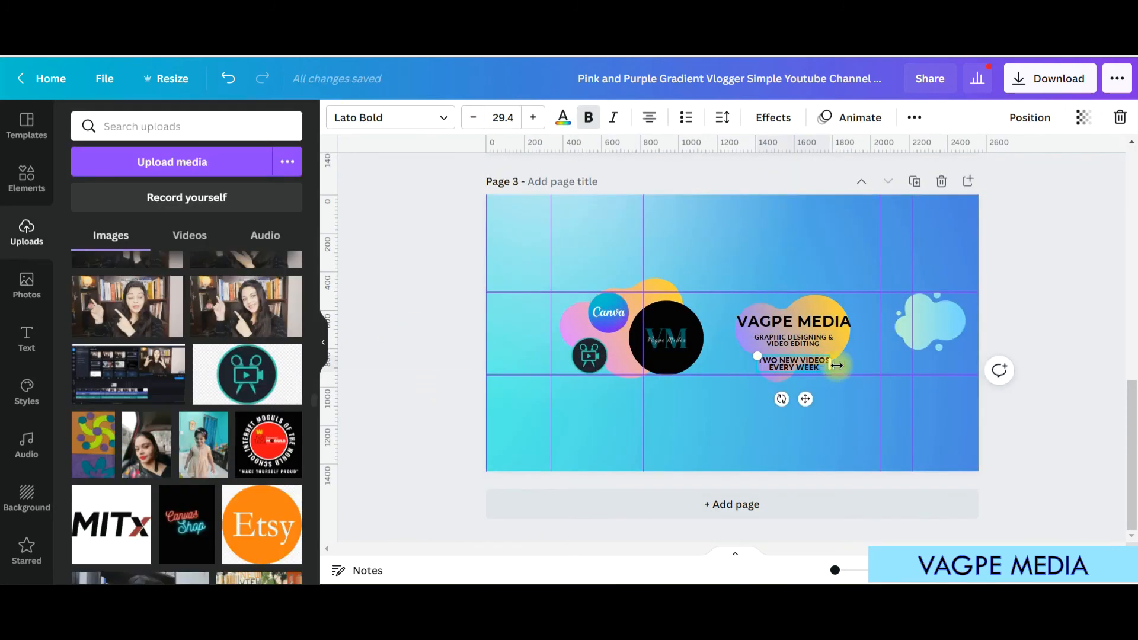
pyautogui.moveTo(813, 362); pyautogui.dragTo(813, 364)
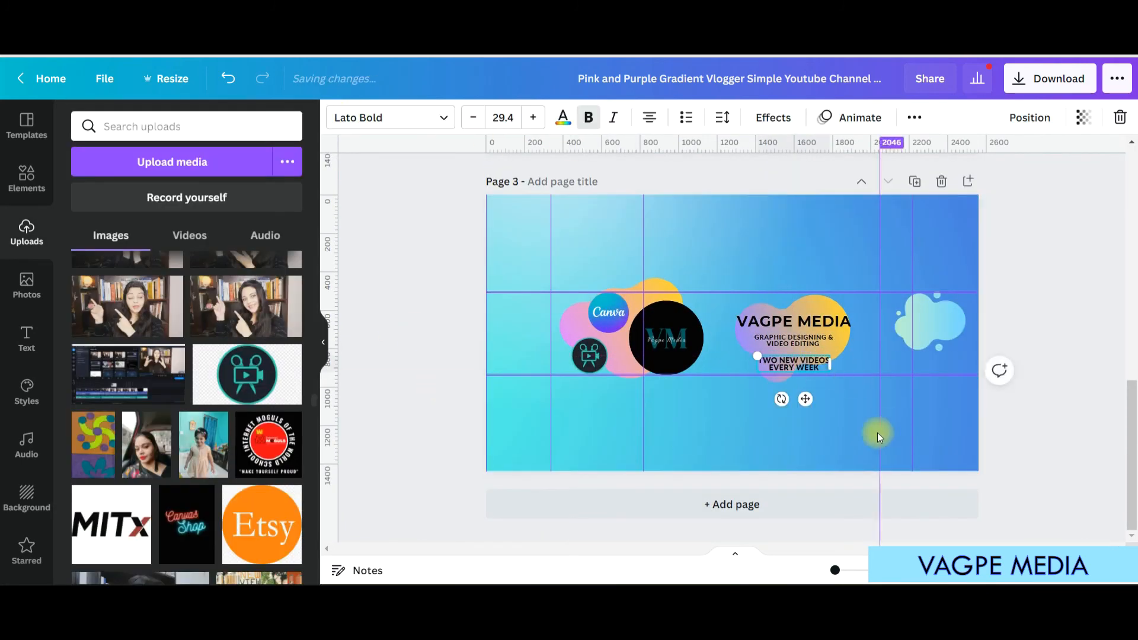
# Recolor the blob behind the title to a pink-to-light-green gradient using custom colors
pyautogui.click(808, 303)
pyautogui.click(362, 119)
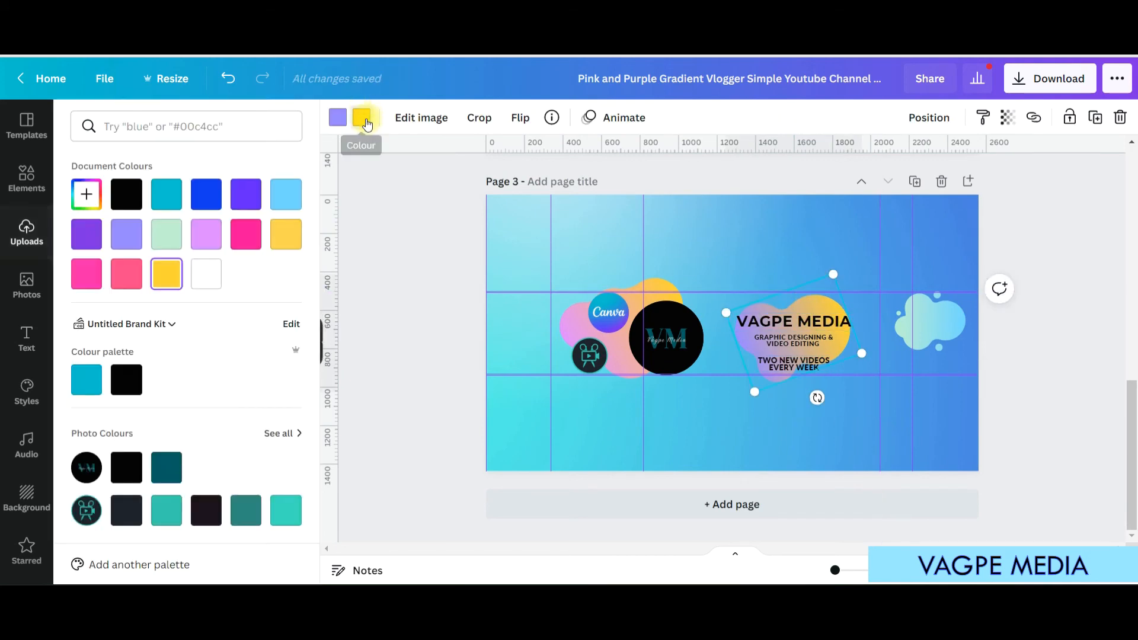
pyautogui.click(84, 193)
pyautogui.moveTo(167, 304); pyautogui.dragTo(221, 236)
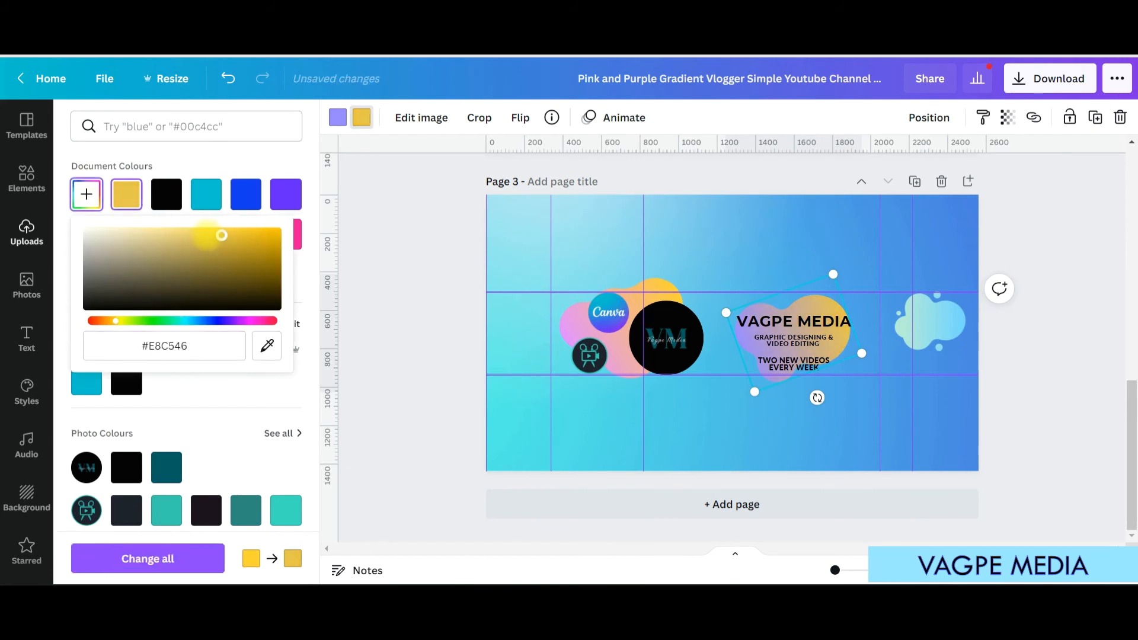
pyautogui.click(148, 321)
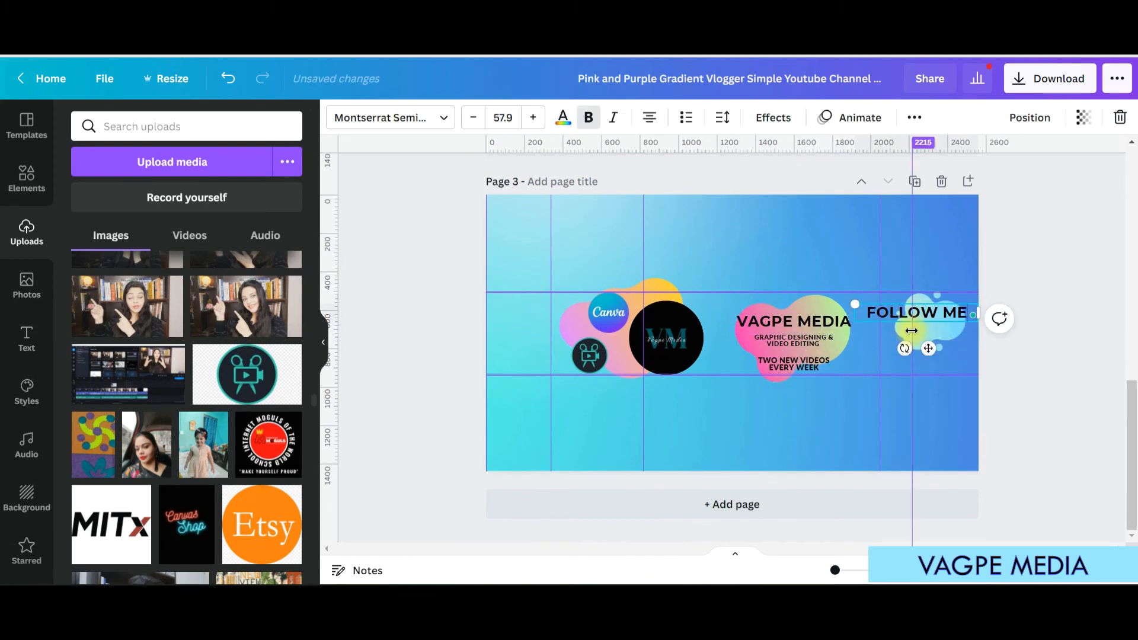
# Shrink the black FOLLOW ME text and fit it onto the green-to-blue blob
pyautogui.moveTo(948, 348); pyautogui.dragTo(941, 351)
pyautogui.click(1064, 403)
# Search the element graphics for "arrow" and add the thick white arrow that curves downward
pyautogui.click(28, 180)
pyautogui.click(177, 136)
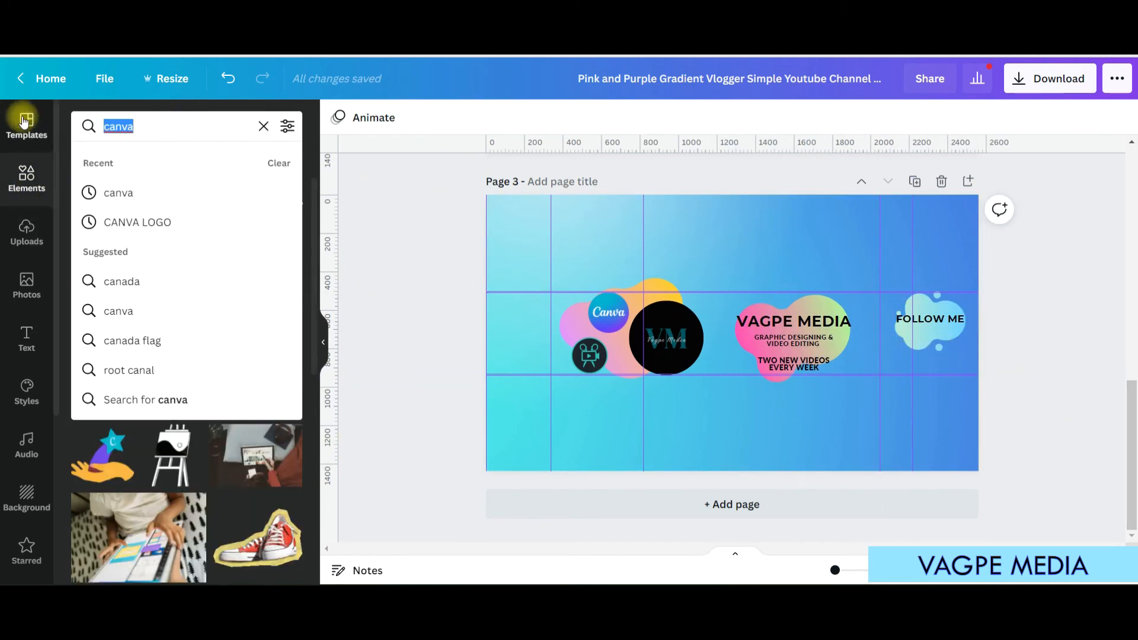
pyautogui.write('ar')
pyautogui.click(199, 194)
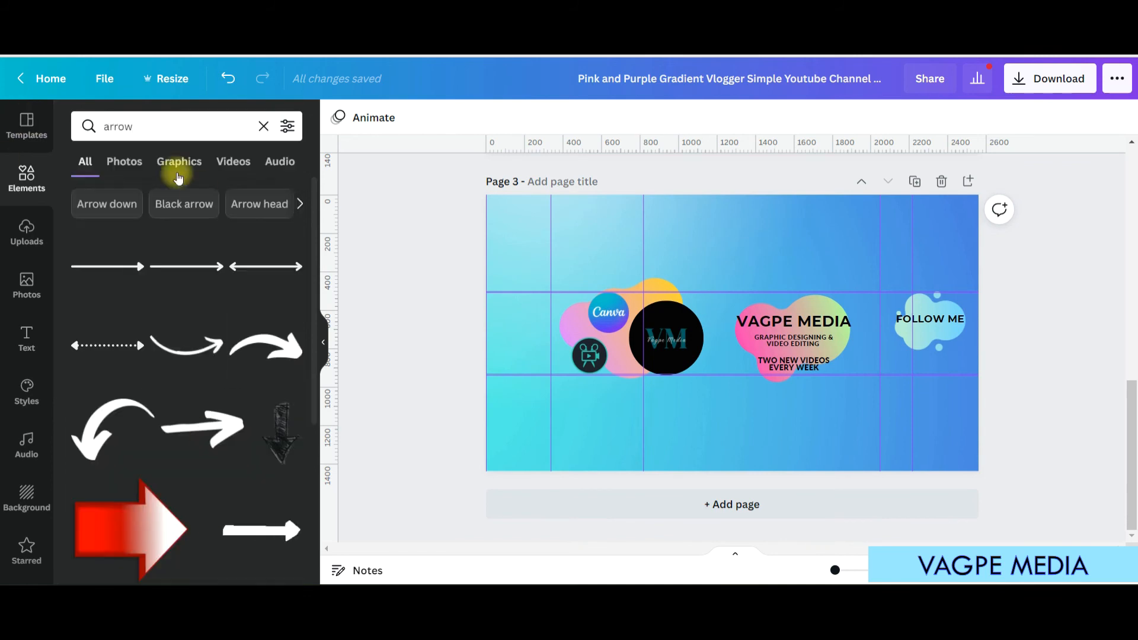
pyautogui.click(179, 162)
pyautogui.click(265, 268)
# Shrink and rotate the curved arrow, and place it at the lower left of the FOLLOW ME blob
pyautogui.moveTo(805, 279); pyautogui.dragTo(739, 328)
pyautogui.moveTo(699, 414); pyautogui.dragTo(731, 419)
pyautogui.moveTo(724, 358); pyautogui.dragTo(889, 341)
pyautogui.moveTo(895, 399); pyautogui.dragTo(923, 385)
pyautogui.moveTo(933, 335); pyautogui.dragTo(917, 340)
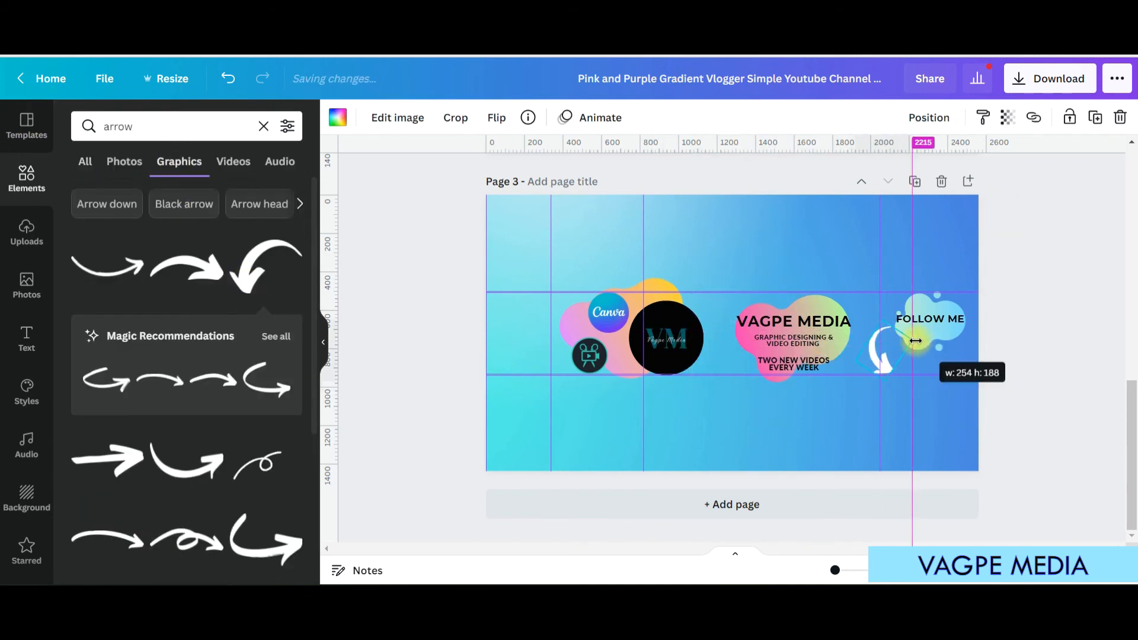
pyautogui.moveTo(916, 384); pyautogui.dragTo(894, 337)
# Change the curved arrow's color to black
pyautogui.click(338, 118)
pyautogui.click(285, 234)
pyautogui.click(126, 379)
pyautogui.click(1061, 392)
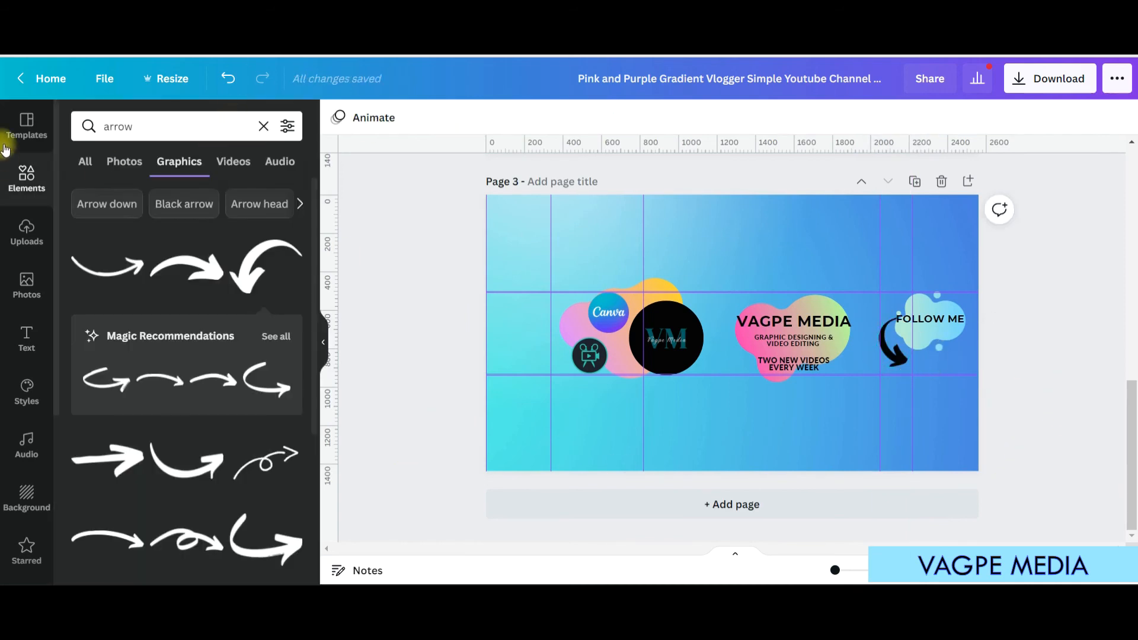
# Search the graphics for "splash" and add the orange paint splash, shrunk, between the VM logo and the title blob
pyautogui.click(115, 126)
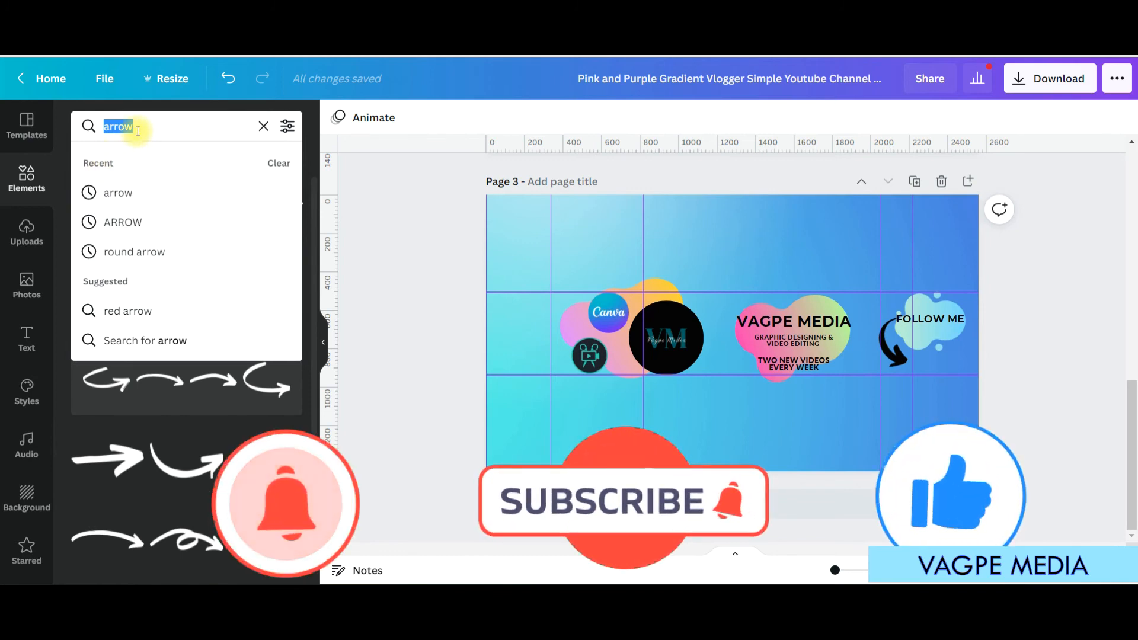
pyautogui.write('splash')
pyautogui.press('Return')
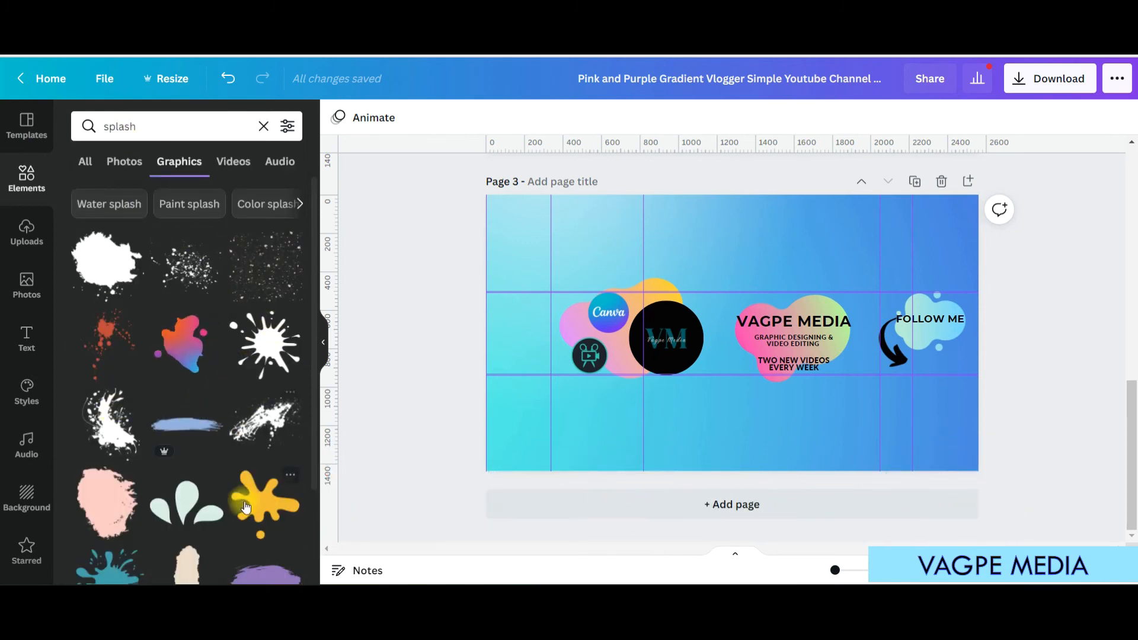
pyautogui.scroll(-1, 262, 445)
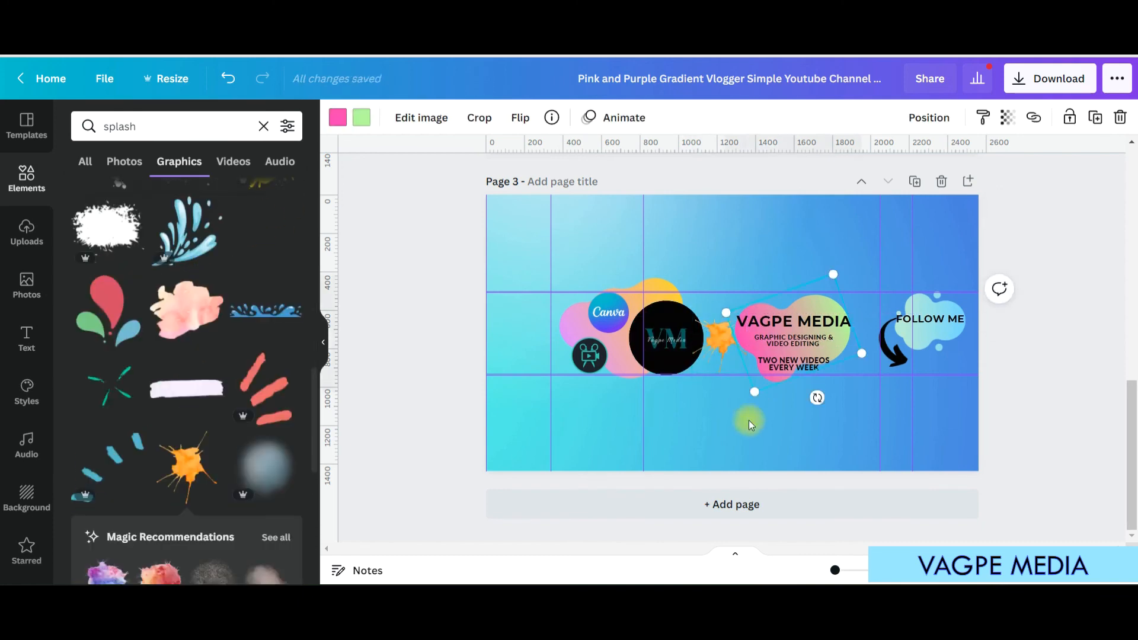
# Send the orange splash behind the VM logo and title blob, and reduce its opacity slightly
pyautogui.click(929, 117)
pyautogui.moveTo(719, 336); pyautogui.dragTo(747, 307)
pyautogui.click(855, 169)
pyautogui.click(682, 350)
pyautogui.click(709, 363)
pyautogui.click(1007, 117)
pyautogui.moveTo(958, 163); pyautogui.dragTo(941, 164)
pyautogui.click(694, 274)
# Move the displaced vertical guide back left to the Canva logo's left edge, and nudge the VM logo up and right
pyautogui.moveTo(643, 323); pyautogui.dragTo(589, 323)
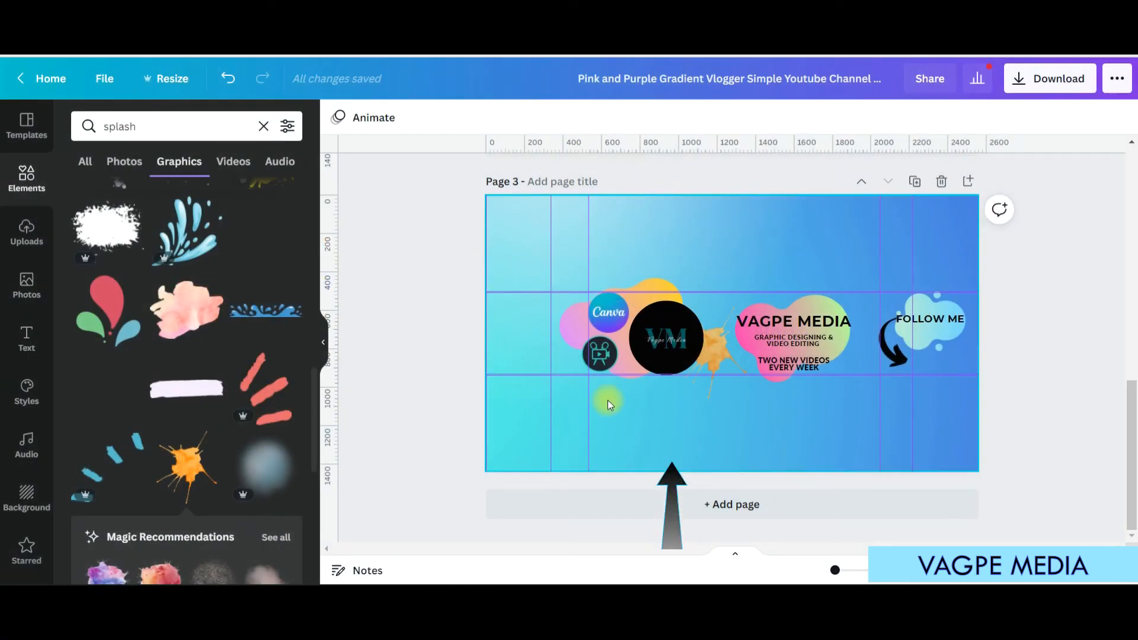
pyautogui.moveTo(648, 355); pyautogui.dragTo(653, 350)
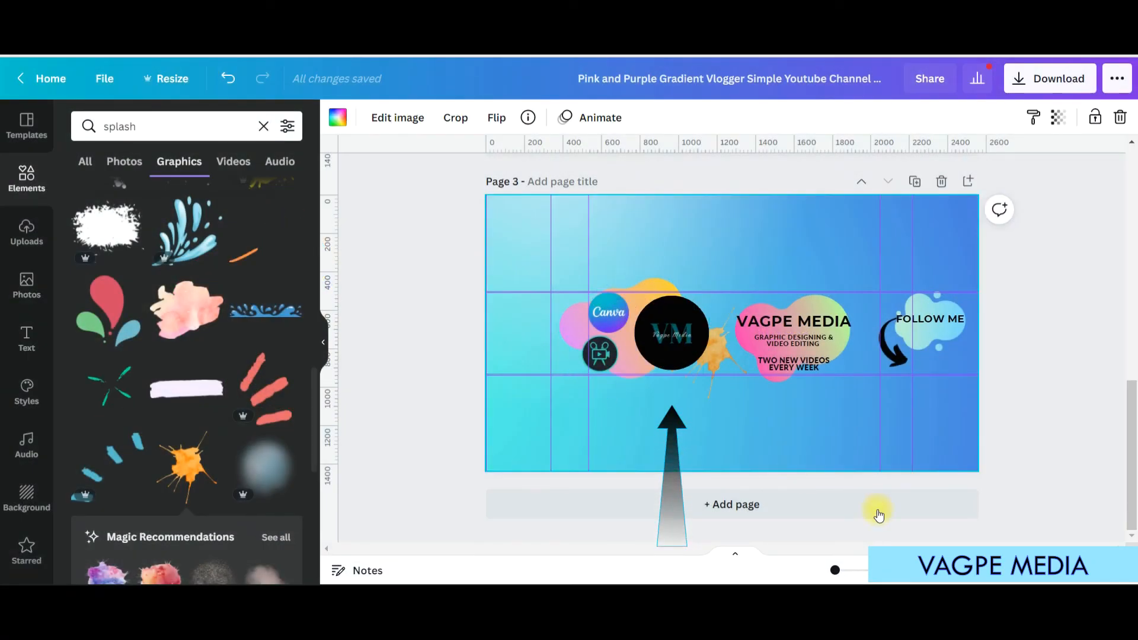
pyautogui.click(815, 363)
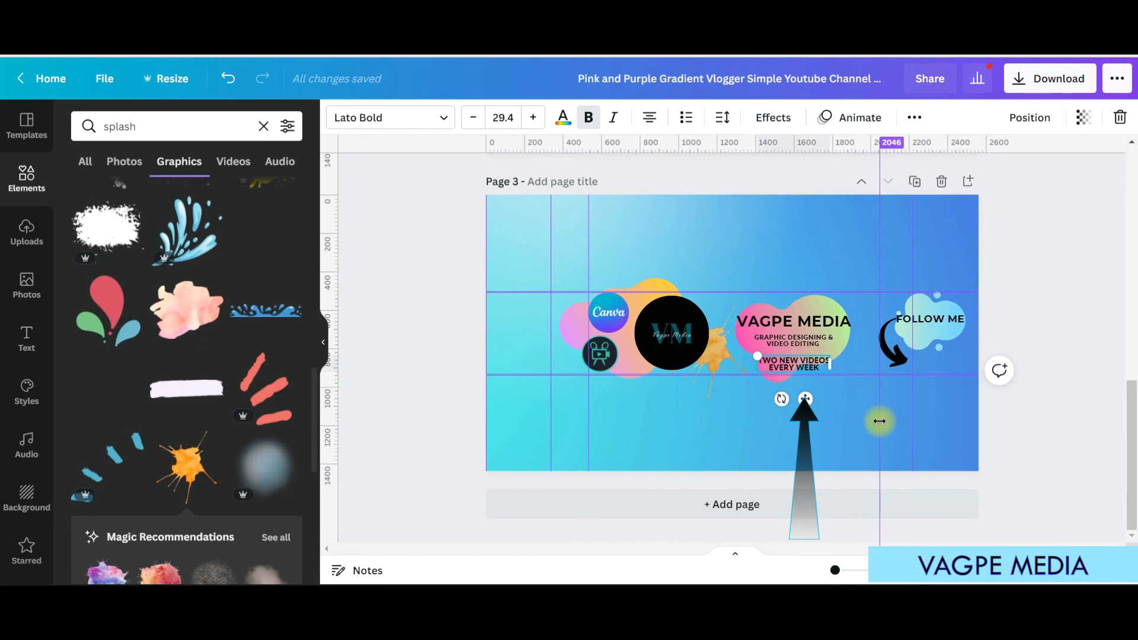